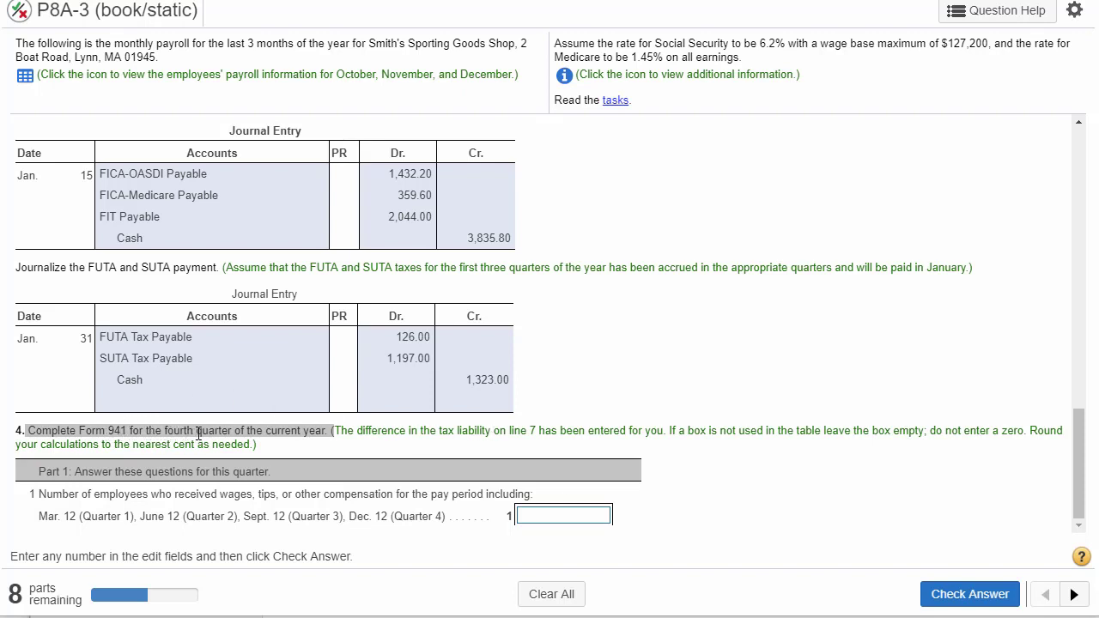
- Read the instructions for part 4, completing Form 941 for the fourth quarter, including the note about line 7, empty boxes and rounding
click(337, 432)
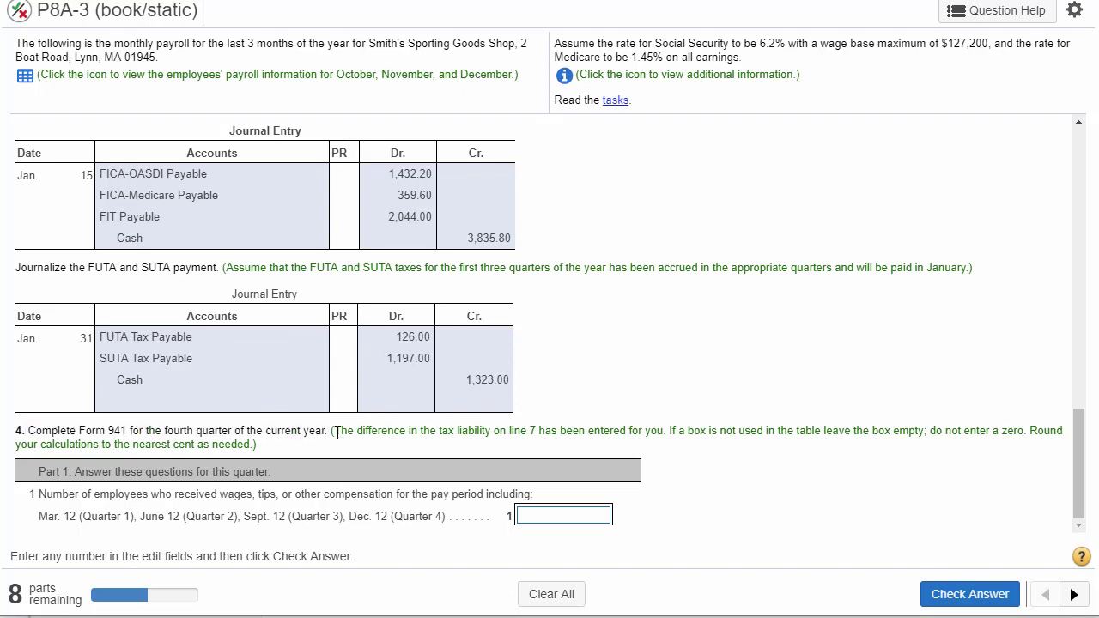
drag(337, 431, 454, 447)
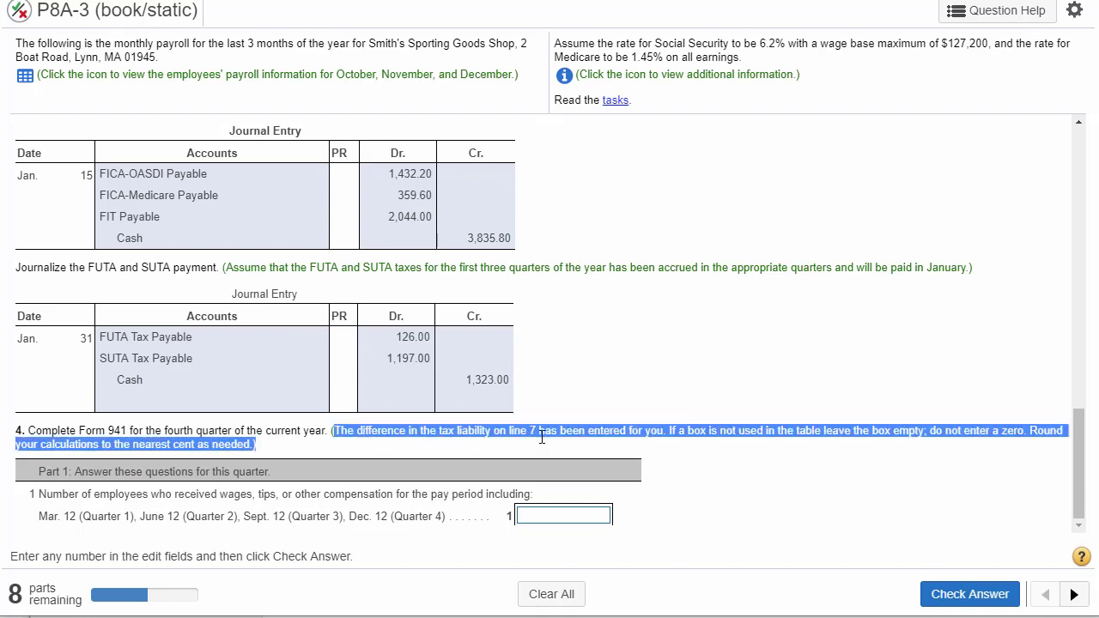
drag(541, 438, 829, 444)
drag(976, 446, 294, 453)
click(288, 430)
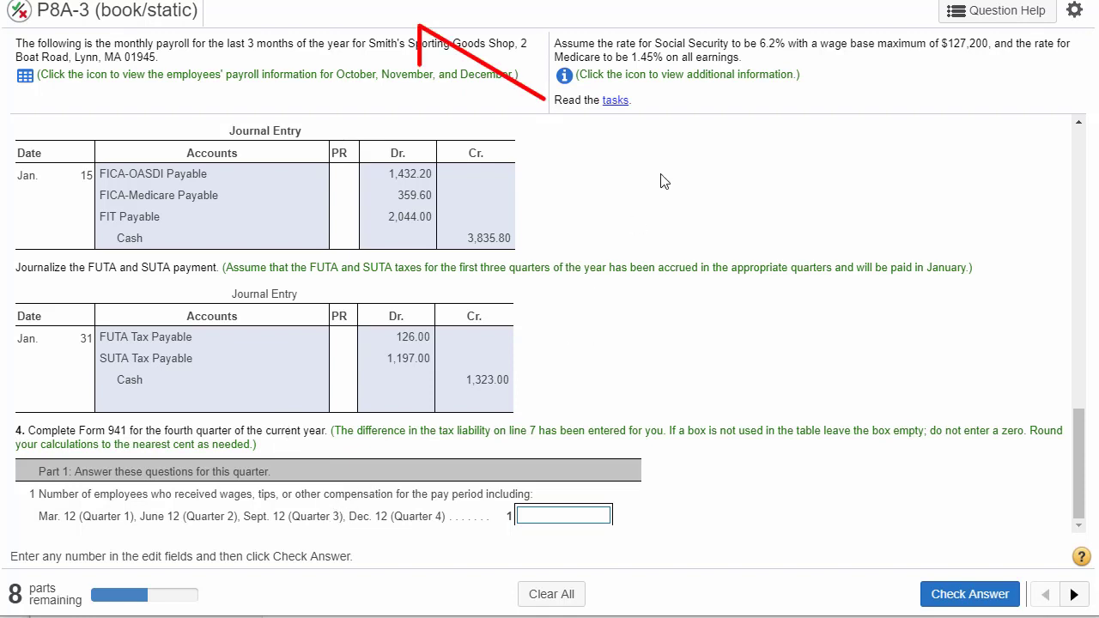
- Review the blank Form 941 linked in the task list down to its deposit schedule section, and close both windows
click(615, 101)
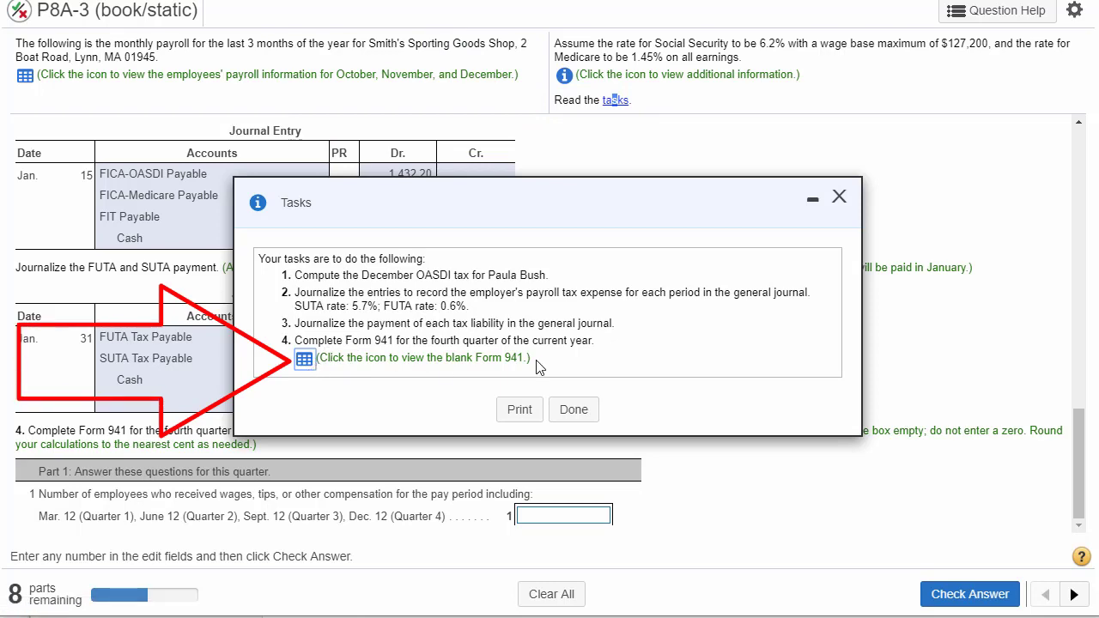
drag(536, 362, 304, 361)
click(305, 361)
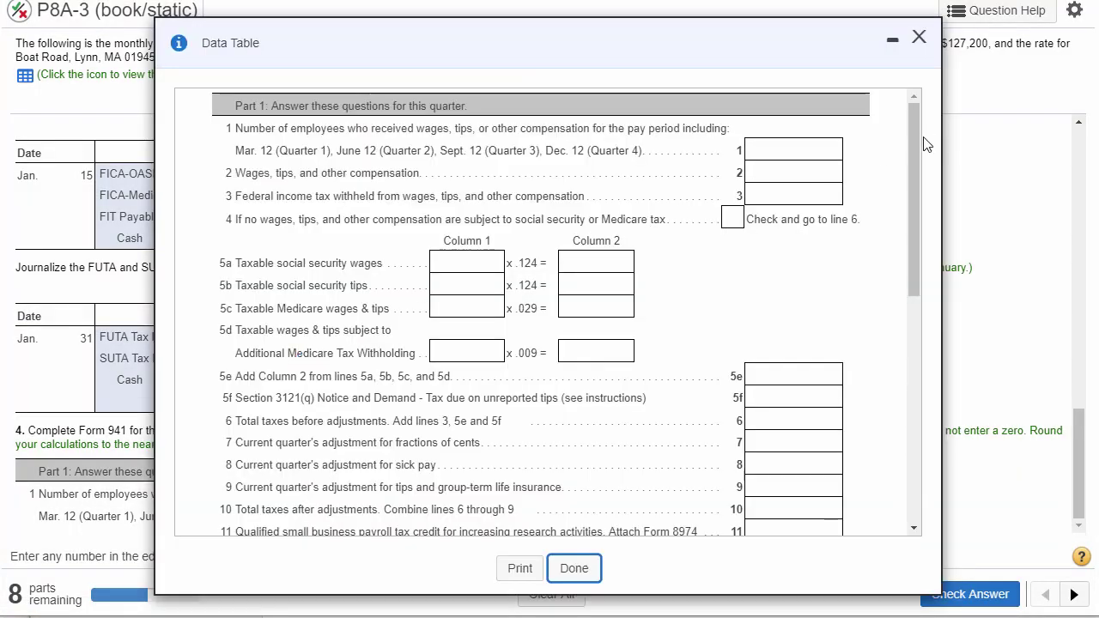
drag(915, 142, 912, 414)
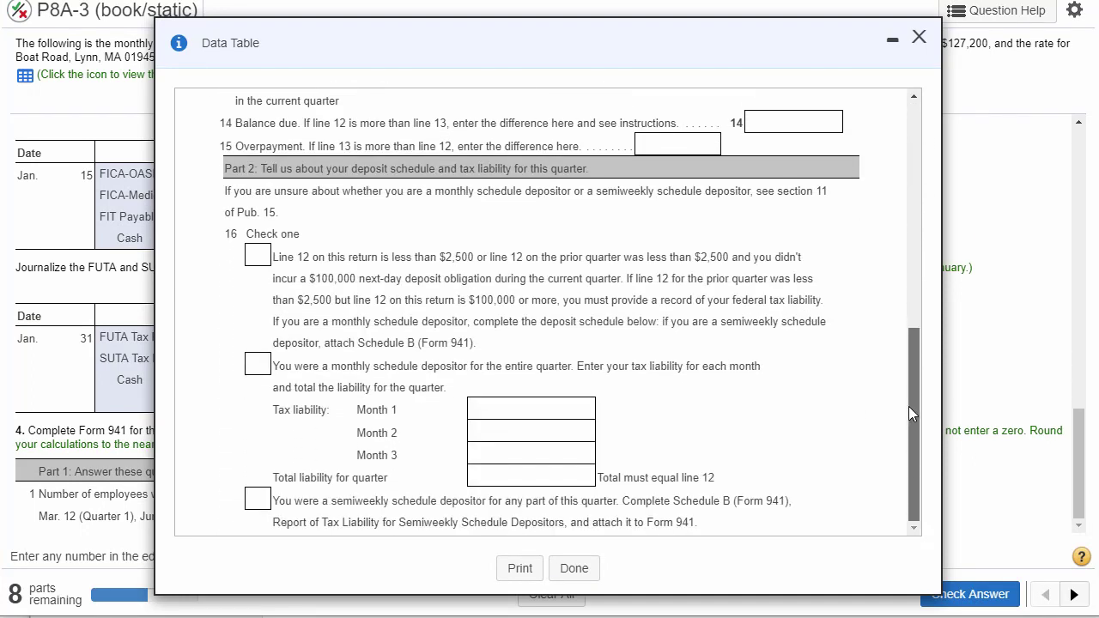
click(923, 44)
click(840, 202)
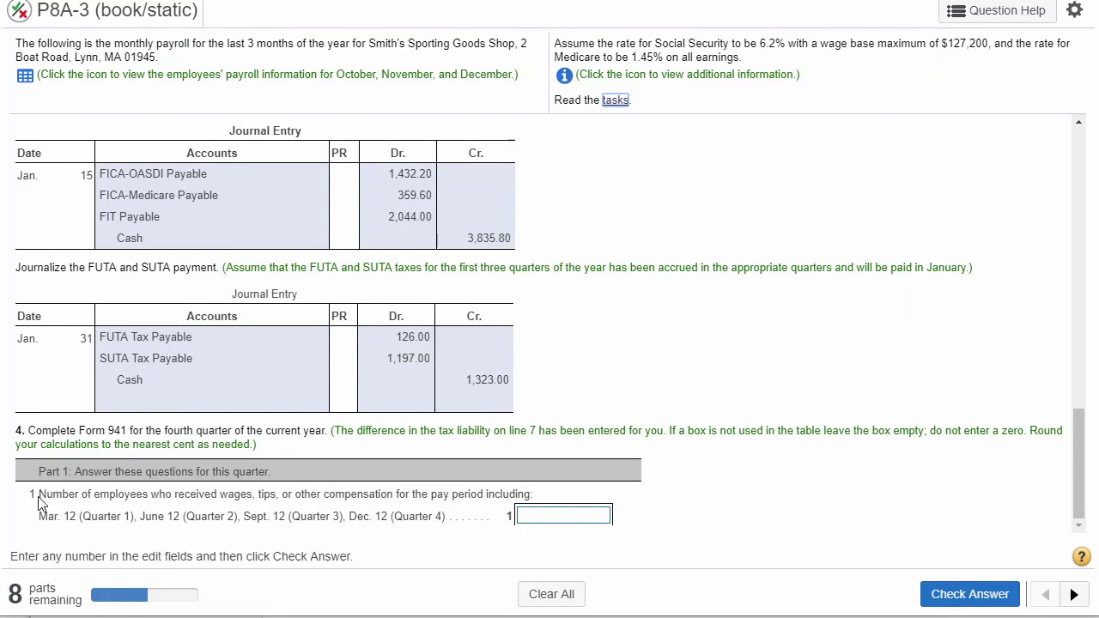
- Read the line 1 question and look up the employees listed for October in the payroll data table
drag(38, 498, 503, 512)
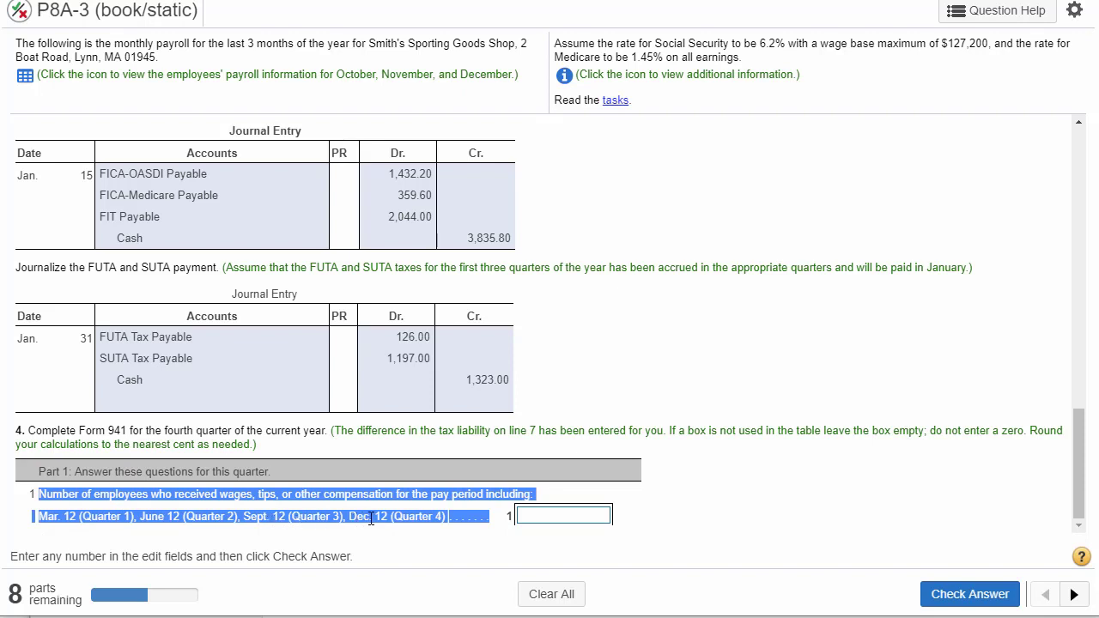
click(26, 77)
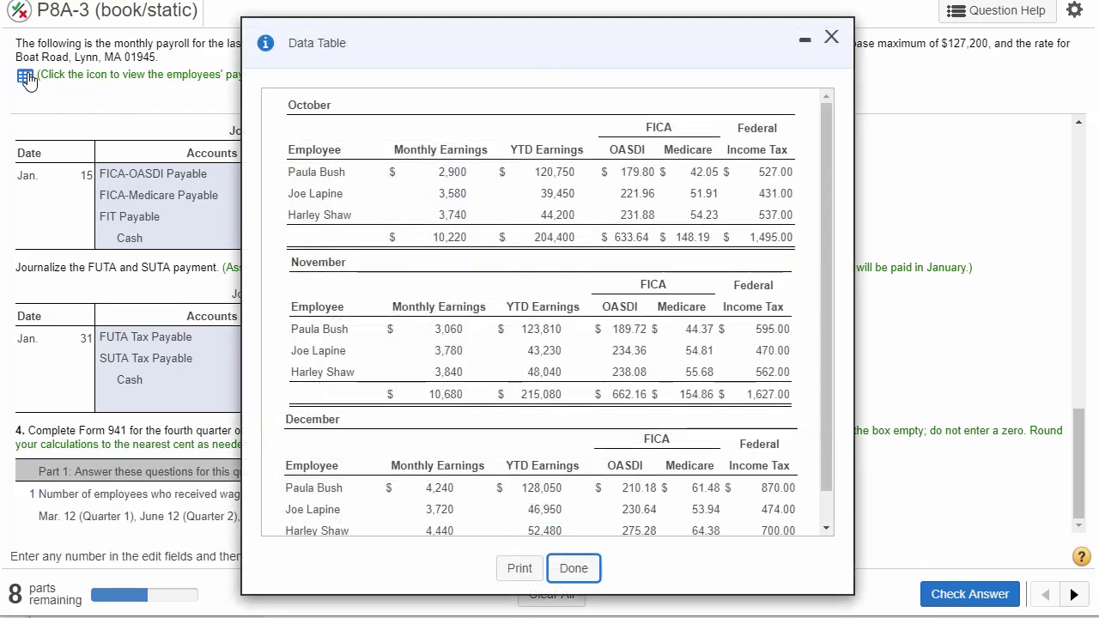
drag(338, 39, 391, 134)
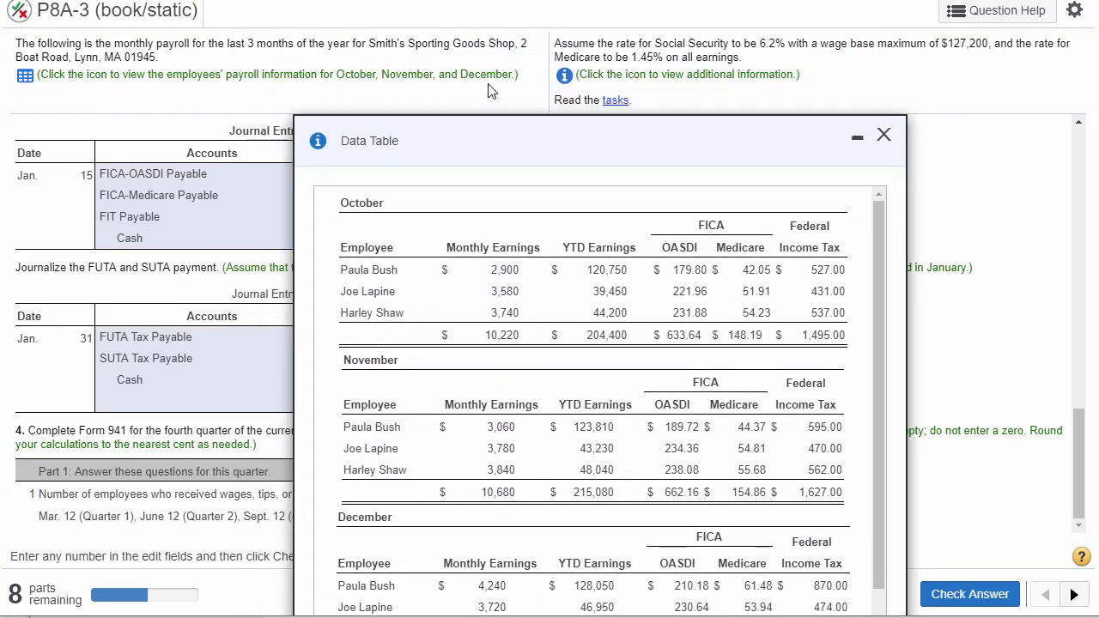
drag(518, 84, 36, 76)
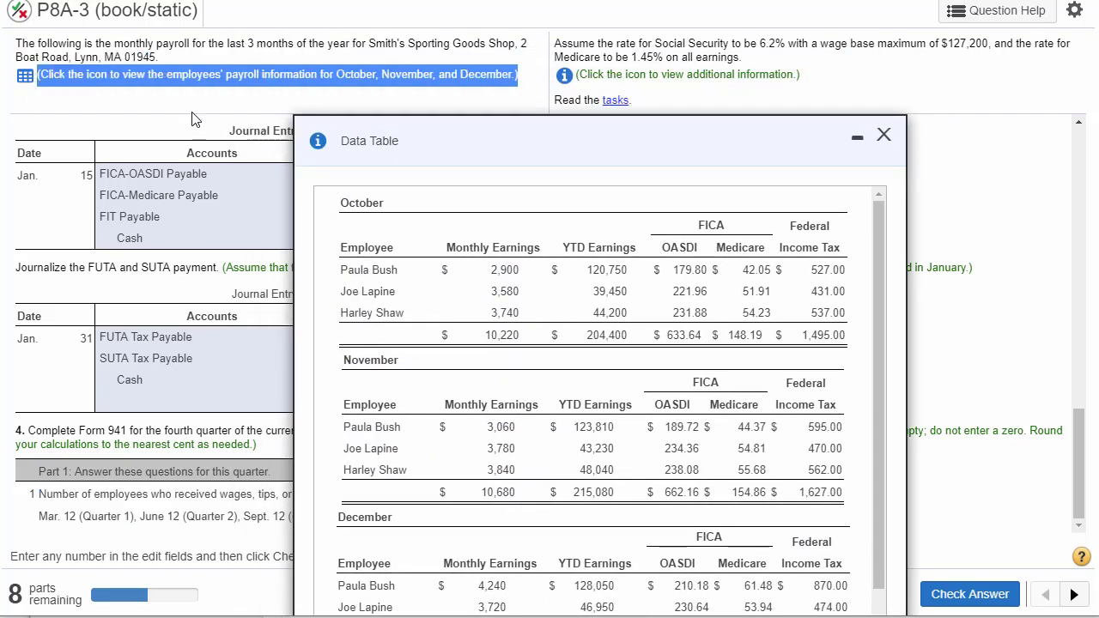
drag(429, 142, 586, 52)
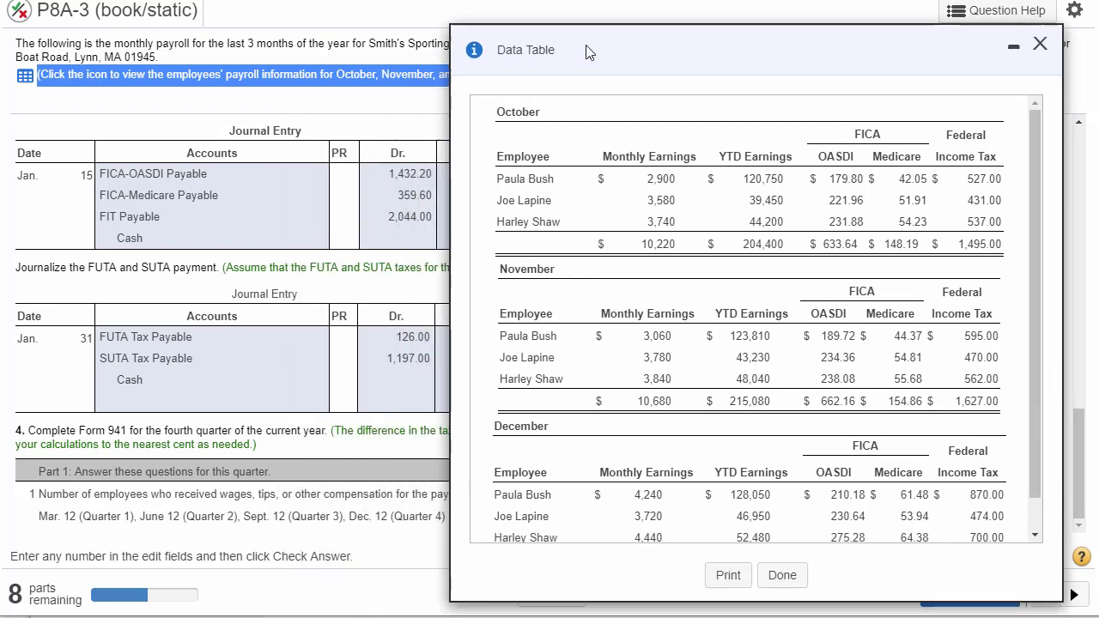
double_click(540, 179)
double_click(539, 202)
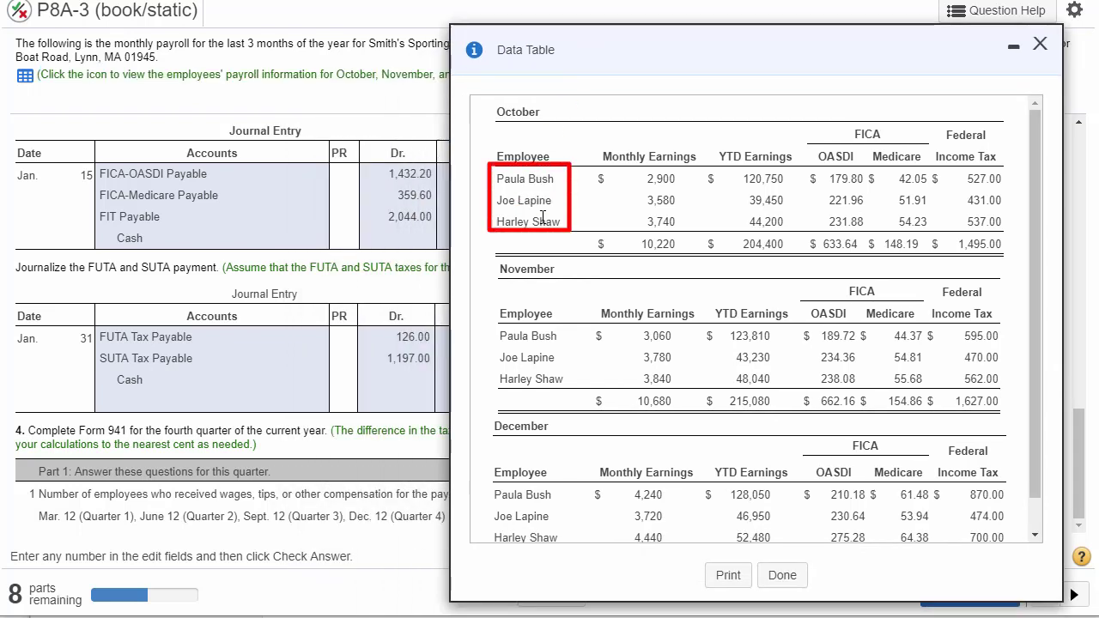
double_click(544, 222)
click(1039, 44)
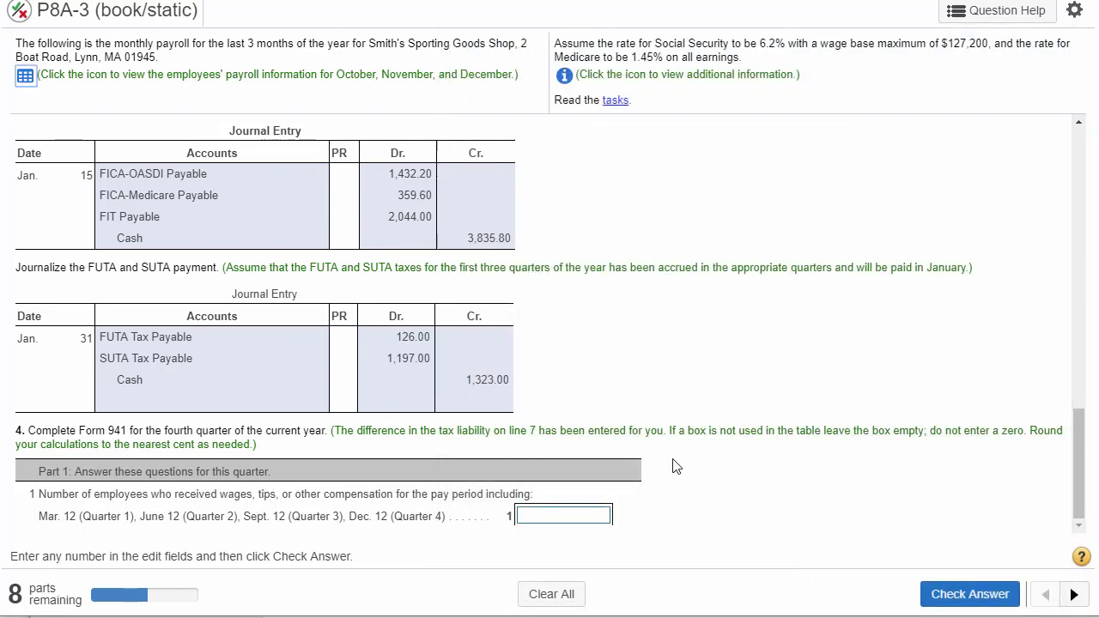
- Enter 3 as the number of employees on line 1 of Form 941 and check the answer
click(571, 519)
click(944, 594)
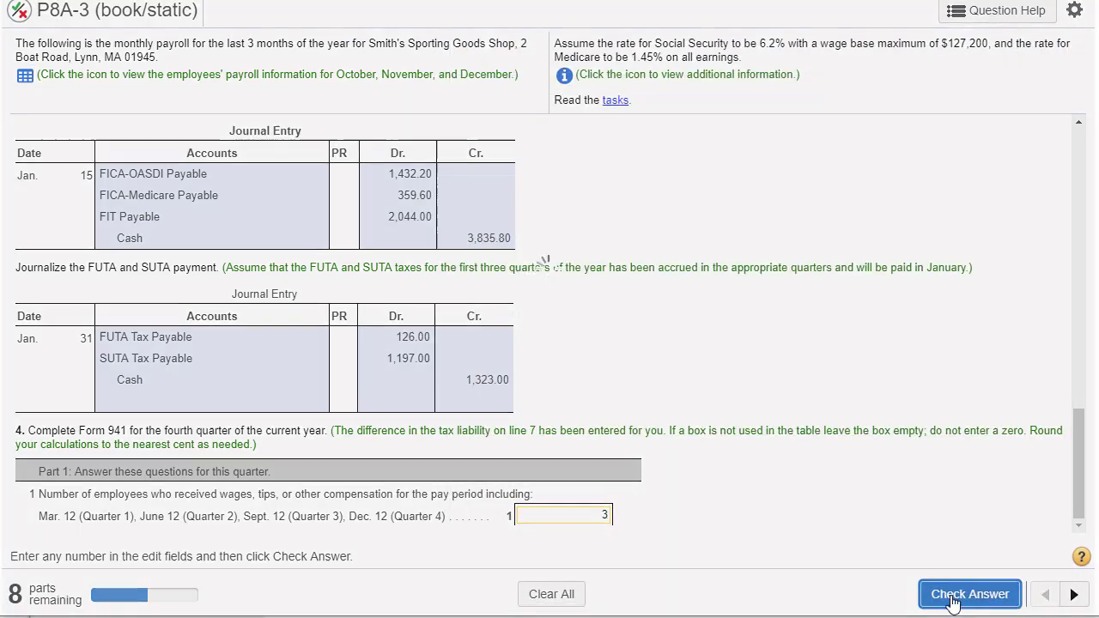
click(547, 330)
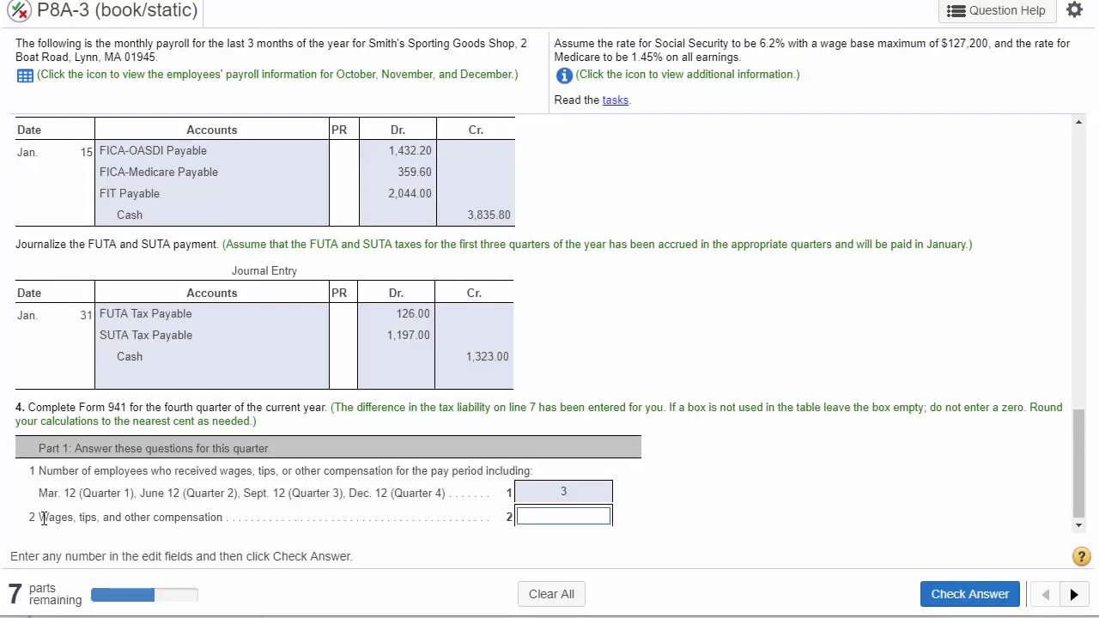
- Look up the total monthly earnings for October, November and December in the payroll data for line 2, wages, tips and other compensation
drag(43, 518, 215, 521)
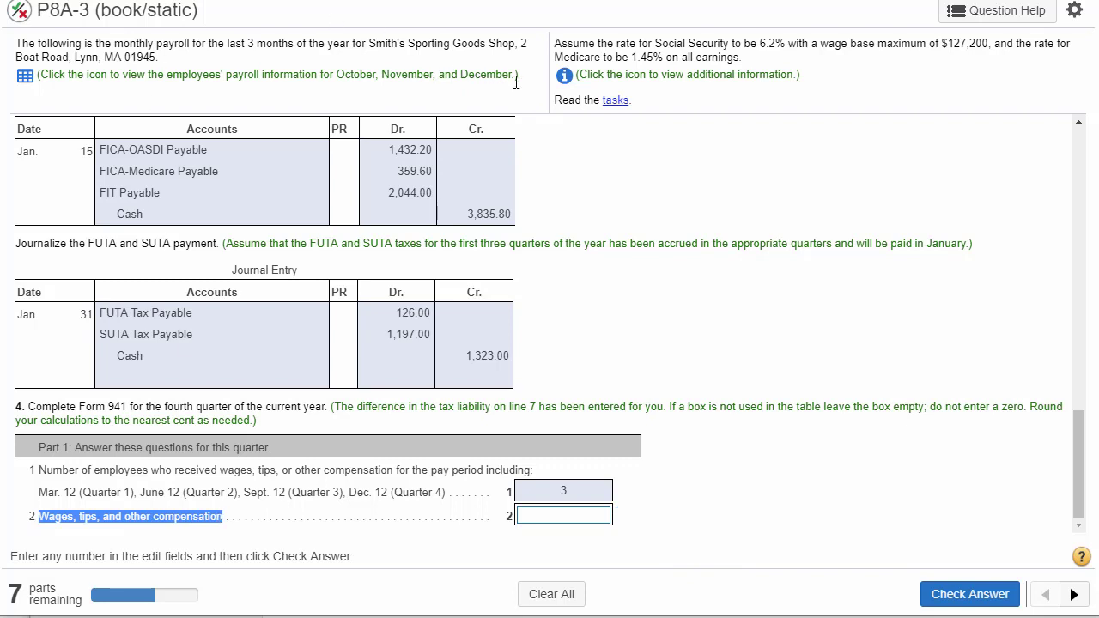
drag(518, 79, 42, 86)
click(25, 76)
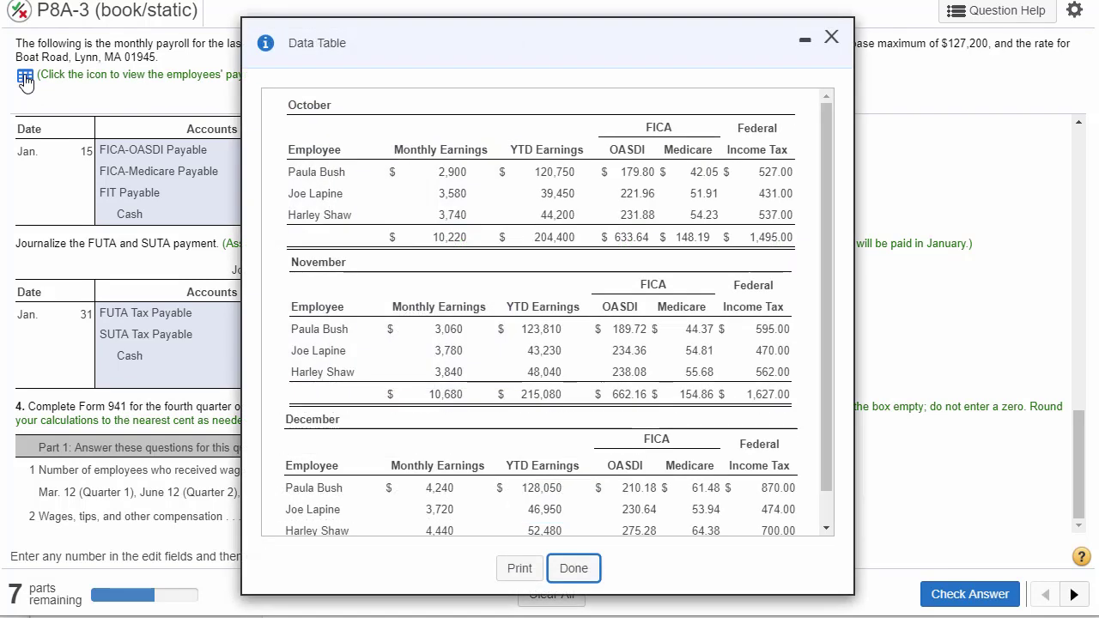
drag(487, 45, 730, 10)
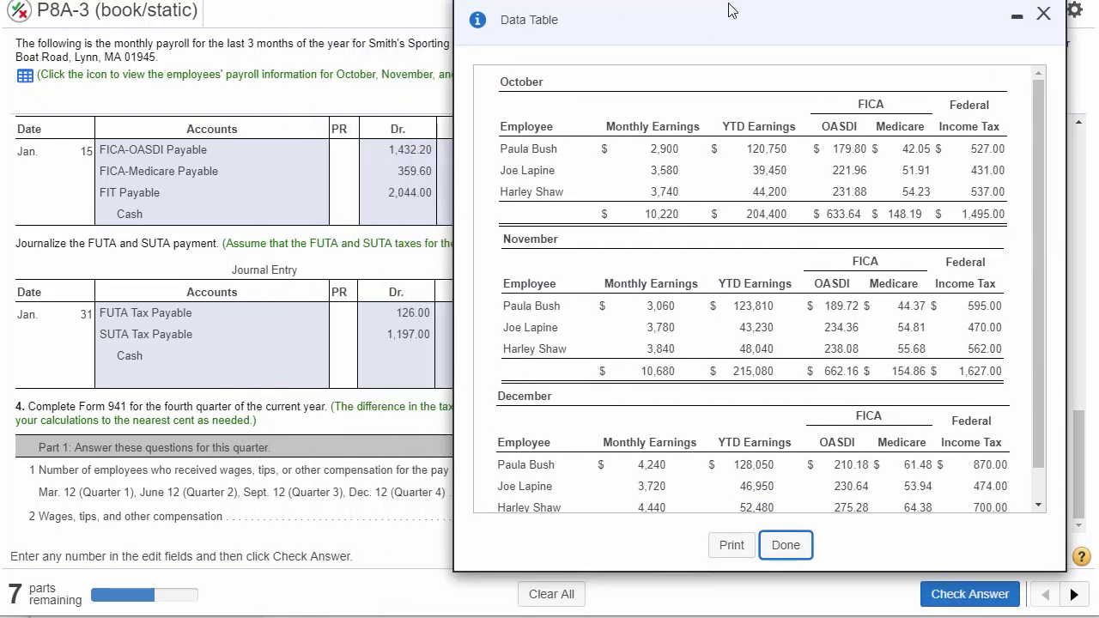
double_click(665, 215)
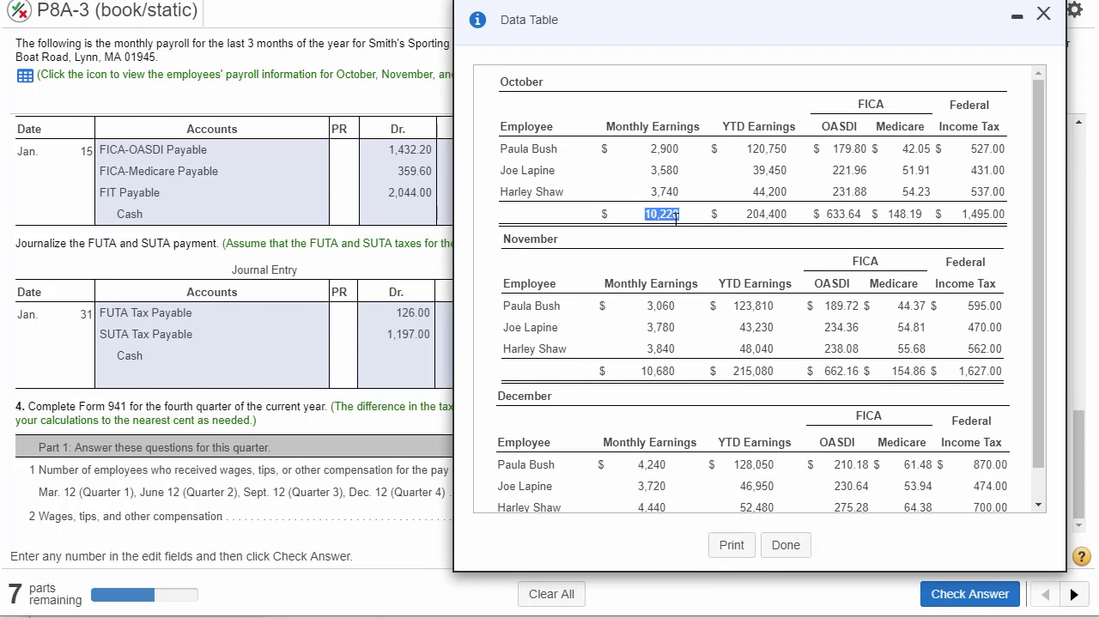
double_click(663, 373)
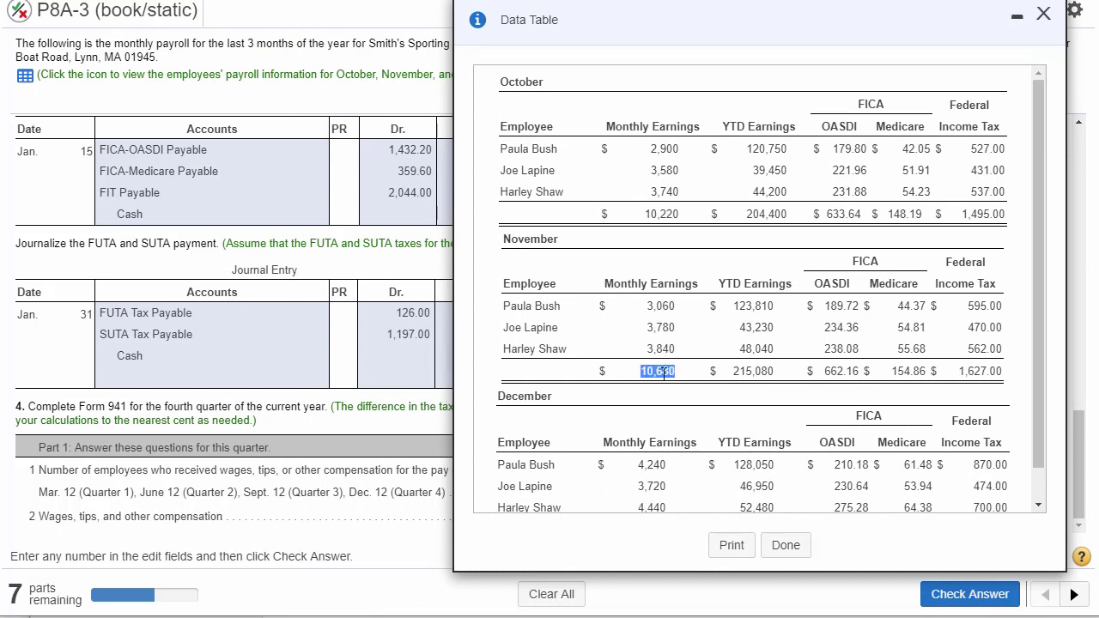
scroll(656, 403, down, 2)
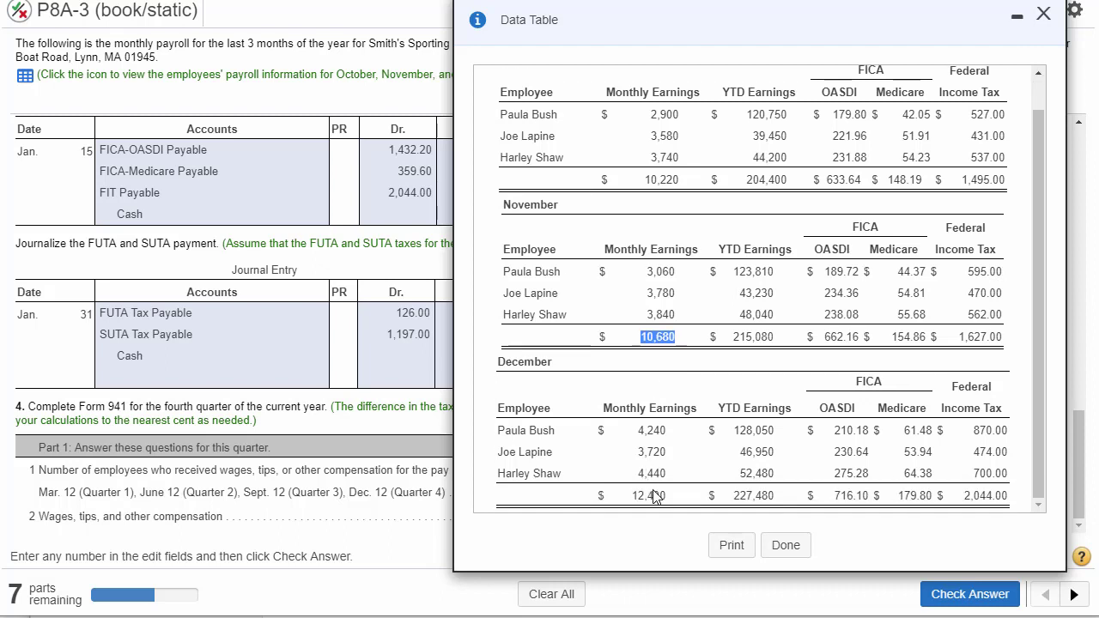
double_click(654, 495)
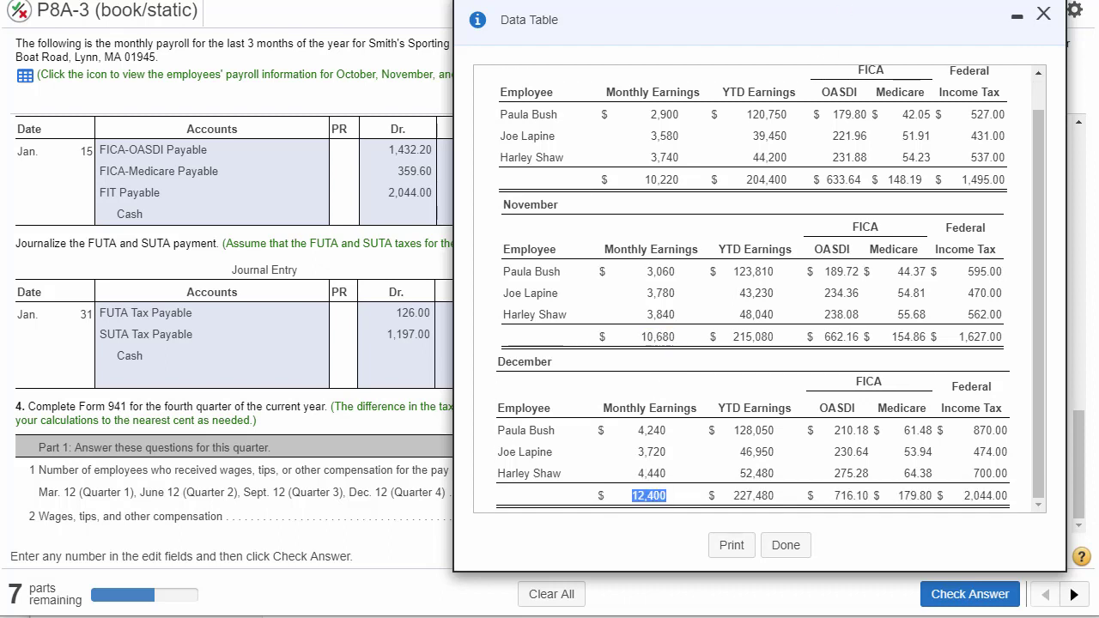
- Open the built-in calculator and arrange it beside the payroll data table so both are fully readable
drag(863, 32, 573, 32)
click(1004, 11)
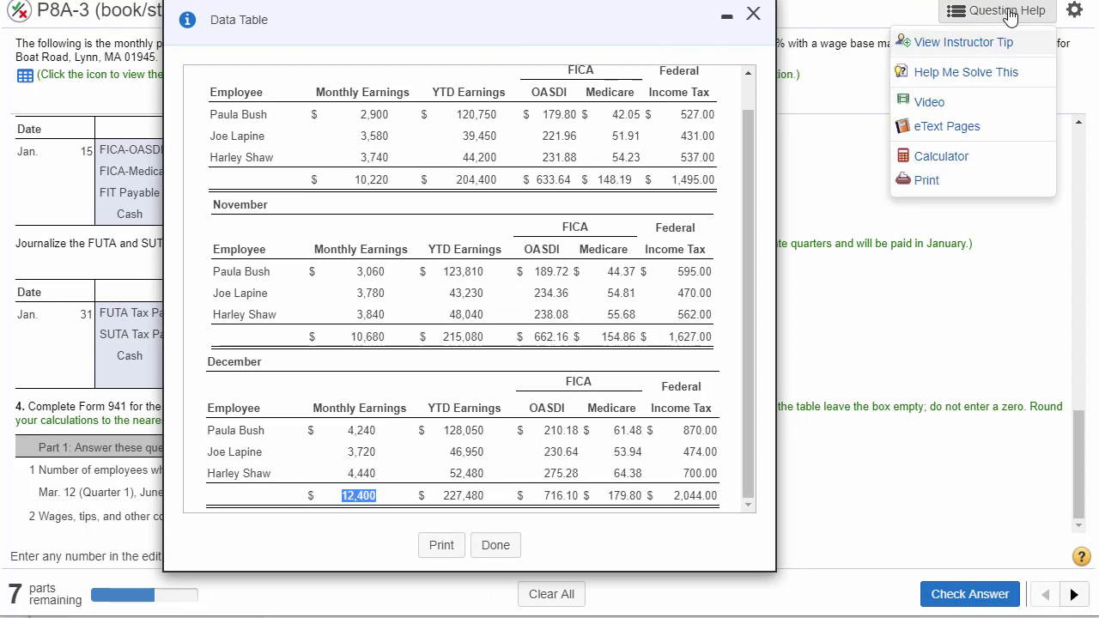
click(942, 158)
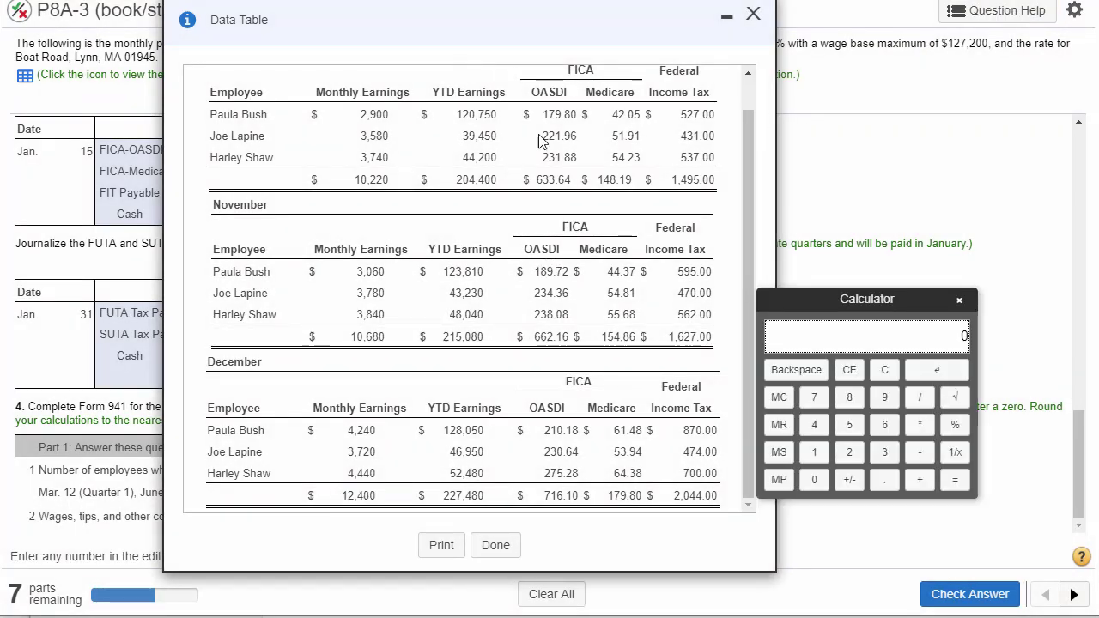
drag(820, 300, 854, 127)
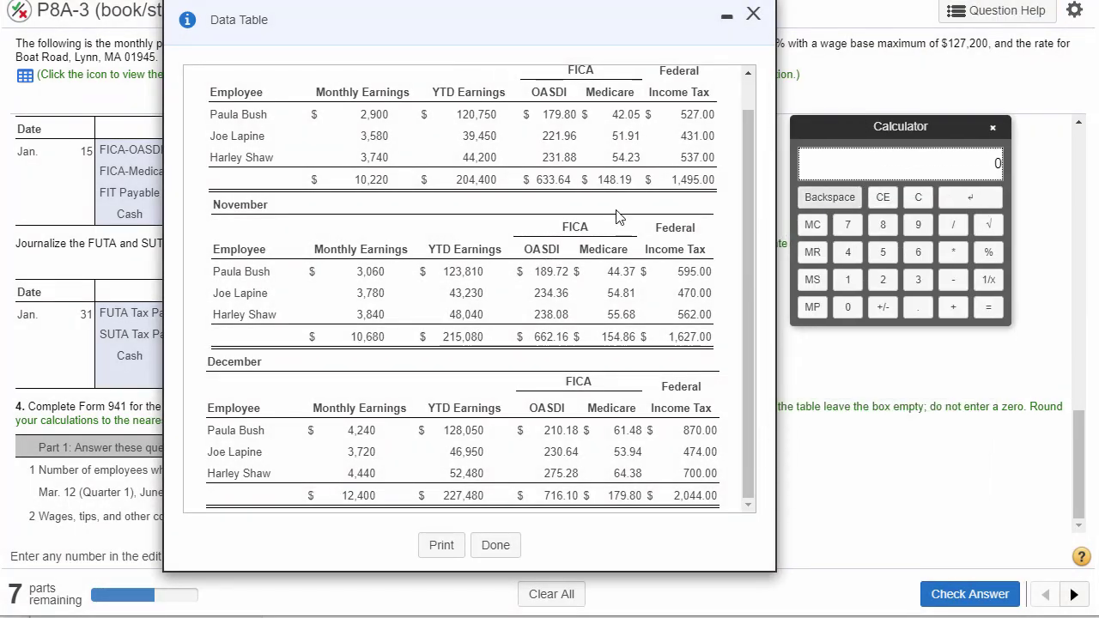
- Start a sum in the calculator with October's total monthly earnings of 10220
double_click(371, 180)
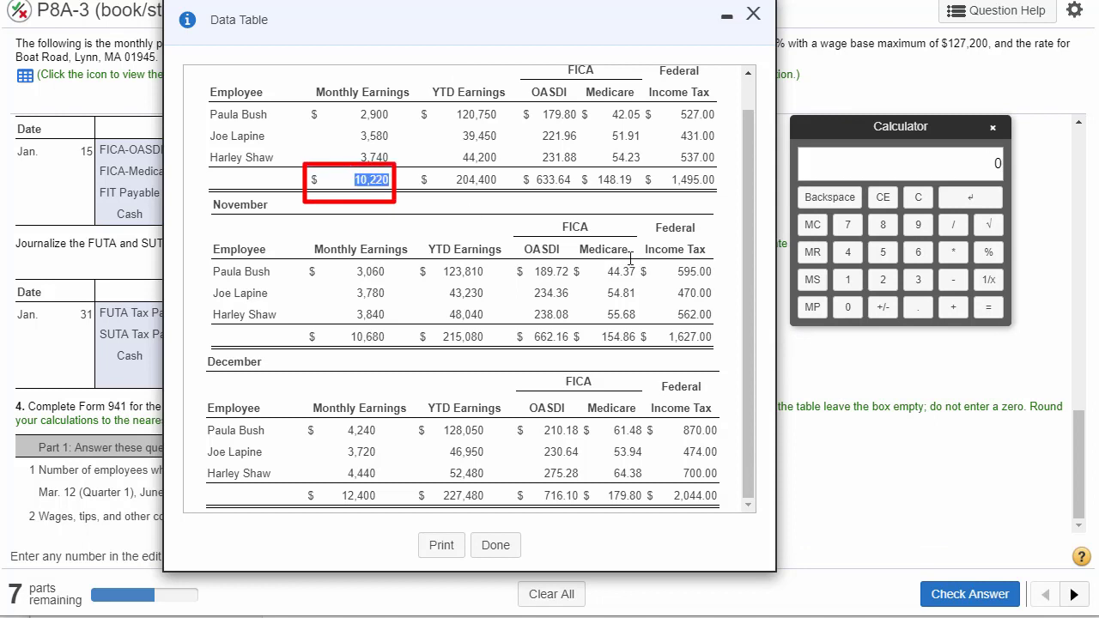
click(846, 280)
click(847, 306)
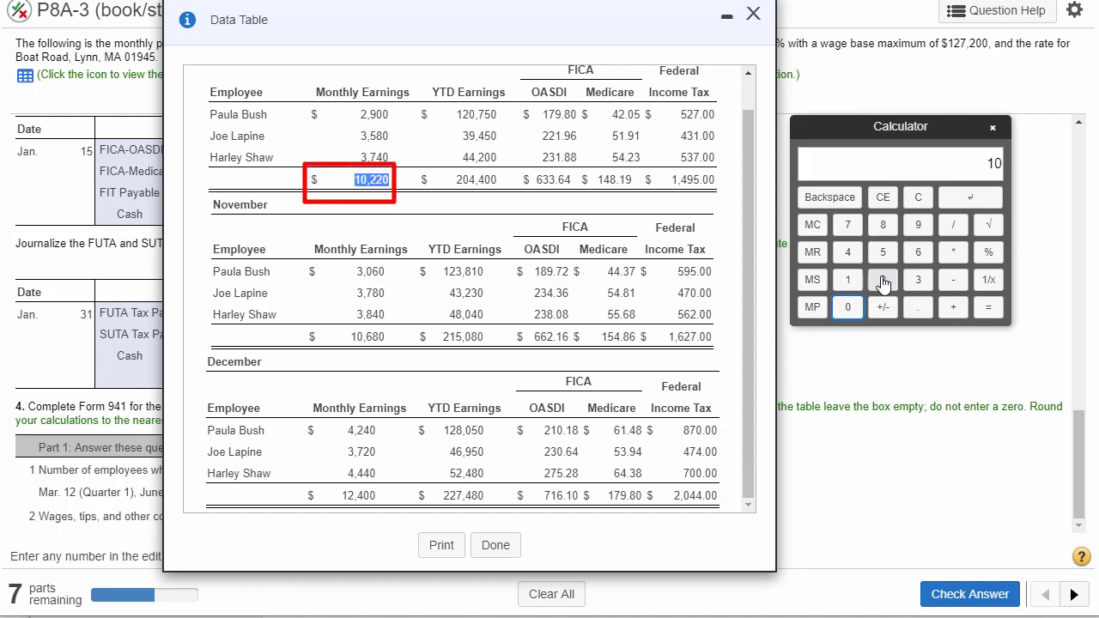
double_click(877, 289)
click(847, 307)
click(953, 306)
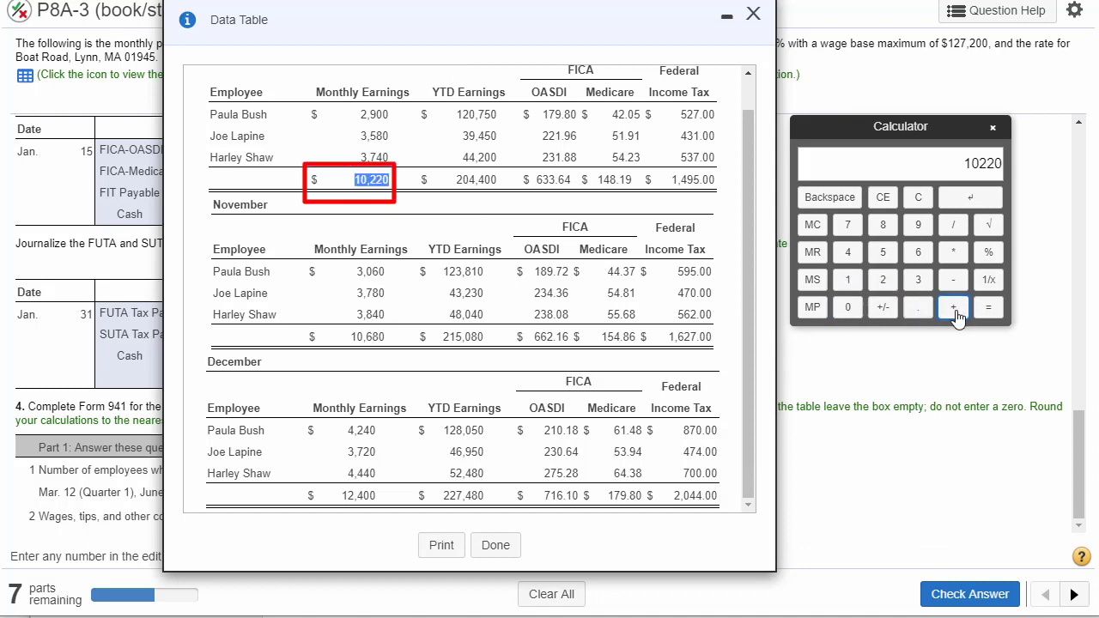
- Add November's total monthly earnings of 10680 to the calculator sum
double_click(371, 335)
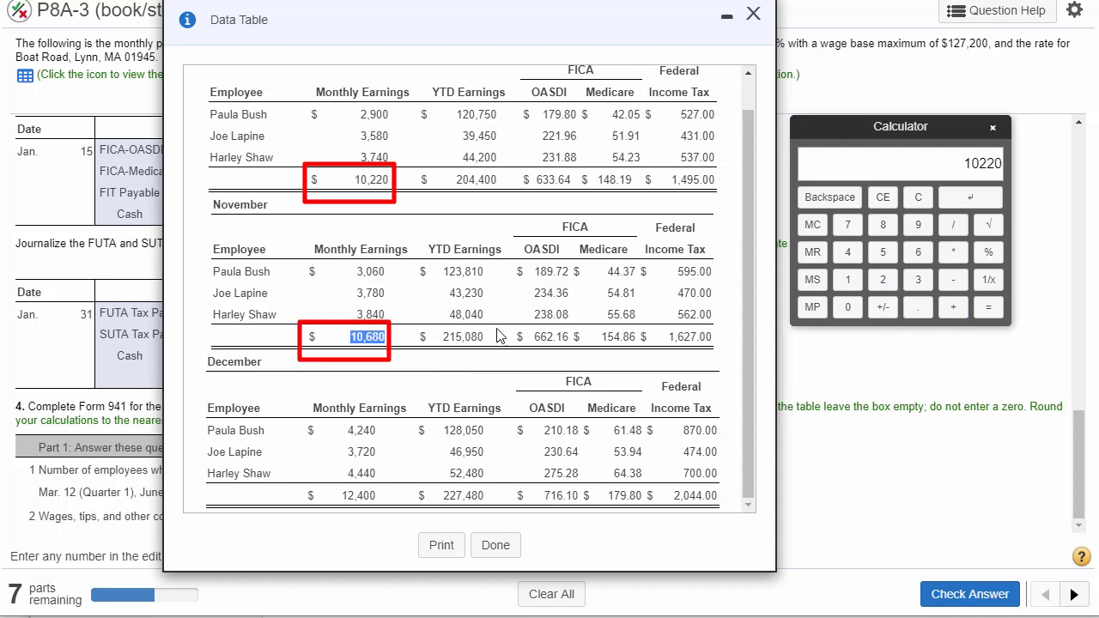
click(847, 280)
click(847, 306)
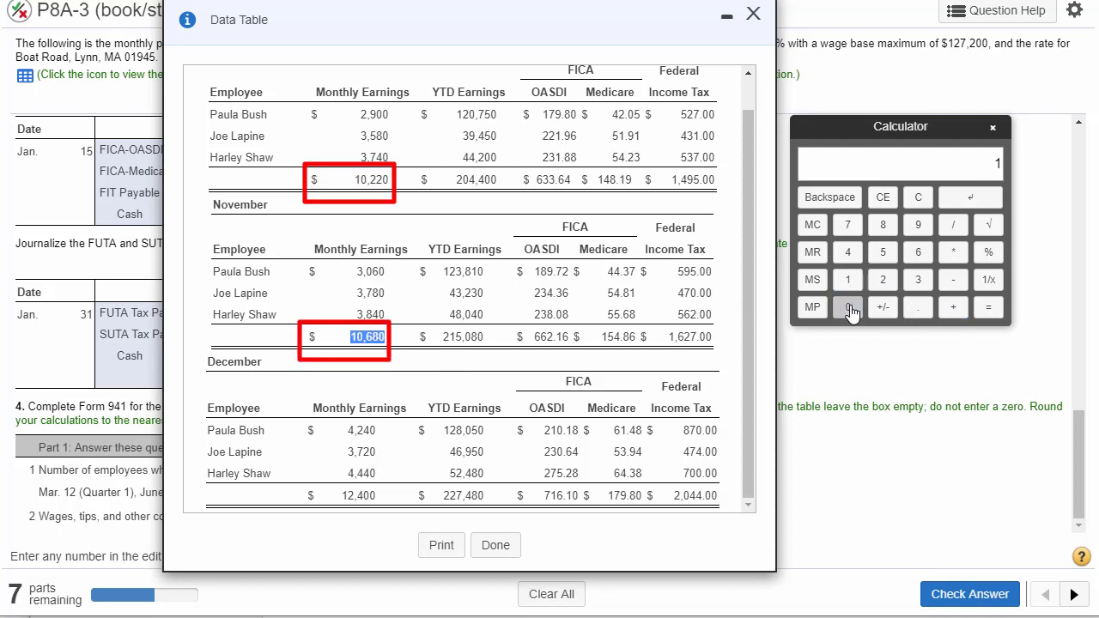
click(917, 251)
click(882, 224)
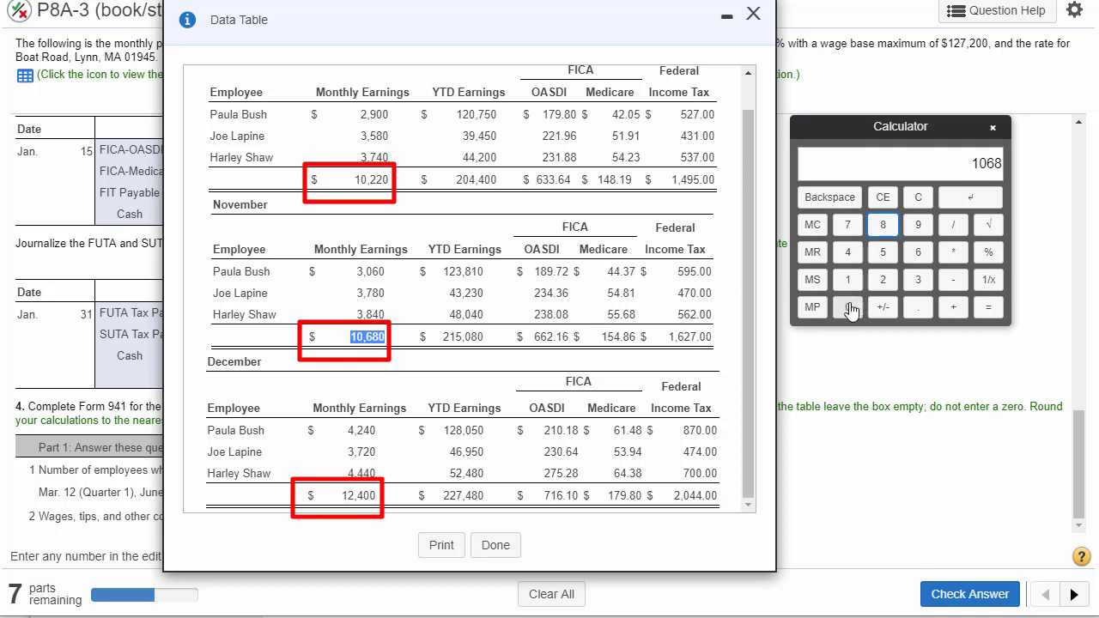
click(847, 307)
click(953, 306)
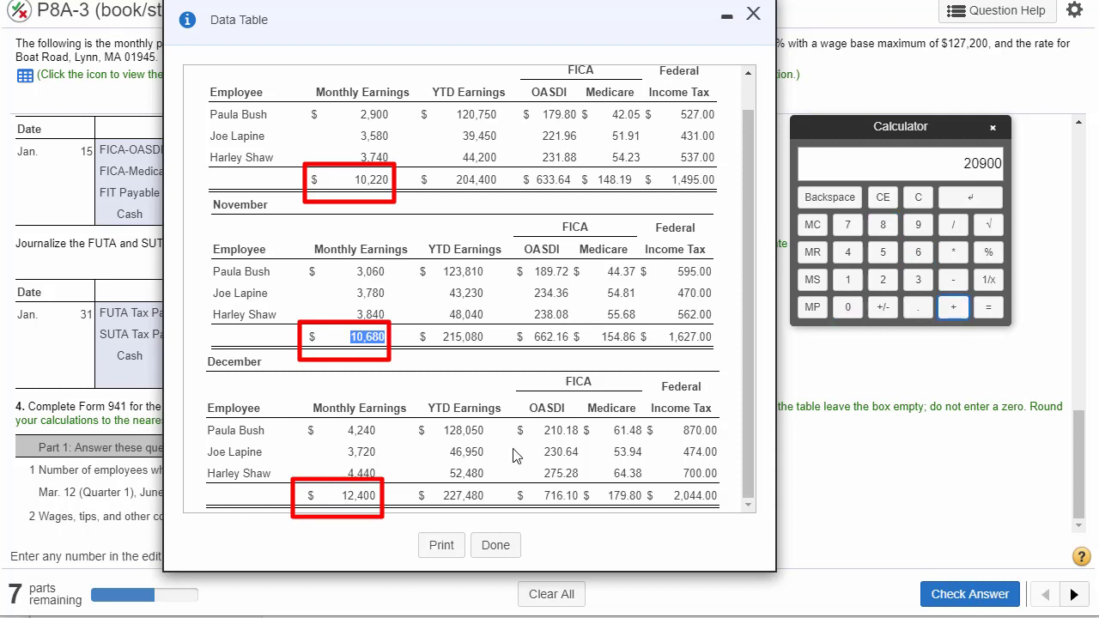
- Add December's total monthly earnings of 12400 to the calculator sum and compute the quarter's total
click(352, 494)
double_click(352, 494)
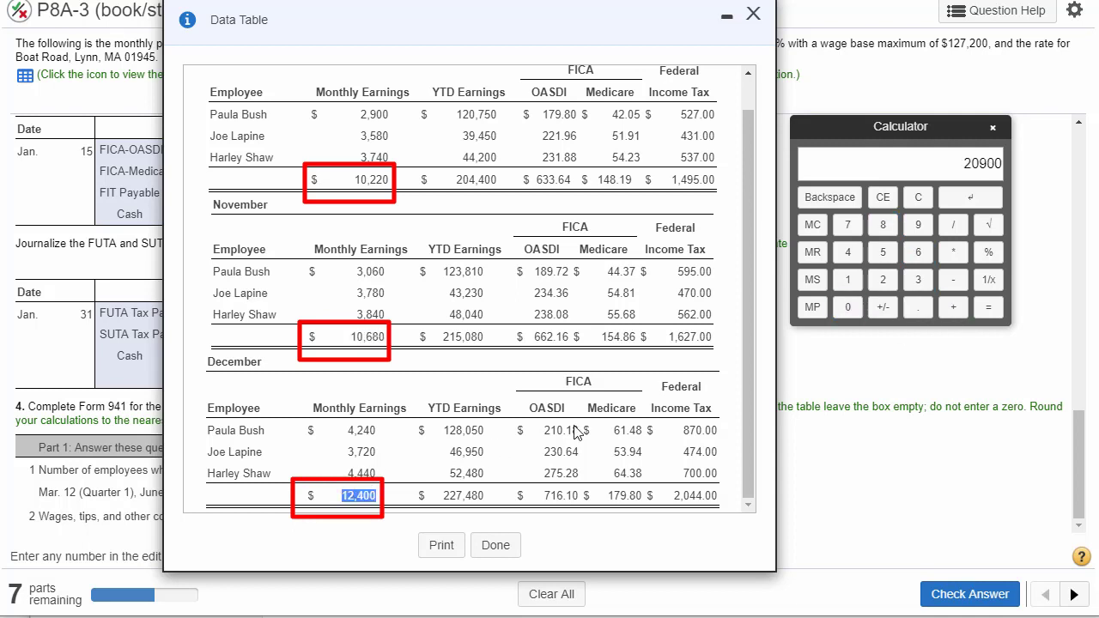
click(847, 279)
click(882, 279)
click(847, 252)
click(847, 306)
click(847, 306)
click(987, 307)
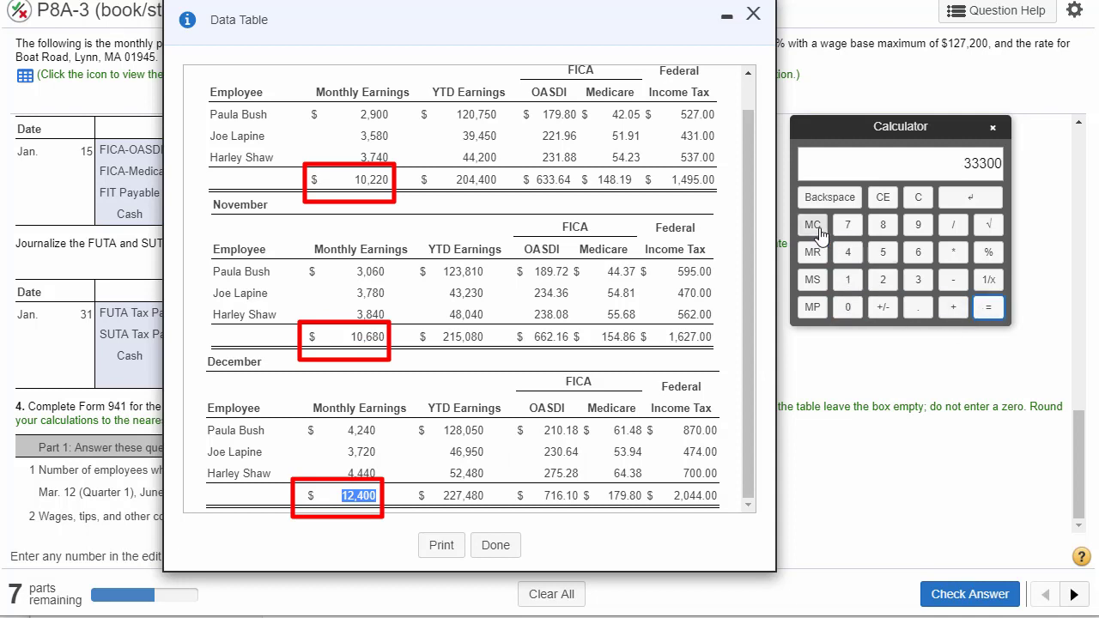
- Enter the calculated 33300 on line 2, wages, tips and other compensation, and submit the answer for checking
click(753, 13)
click(557, 517)
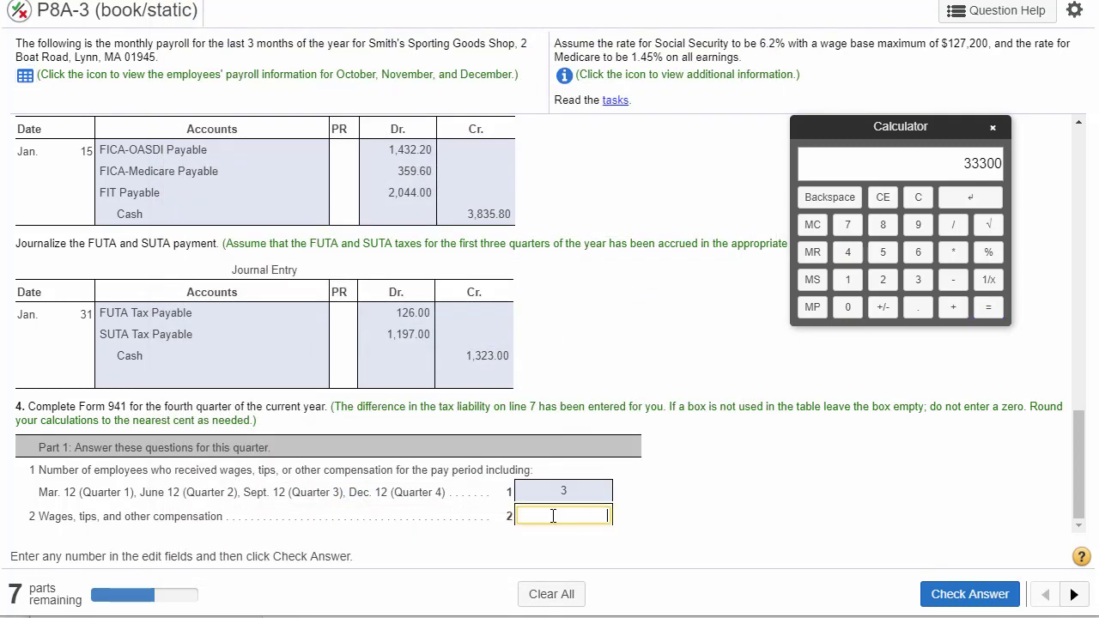
click(968, 205)
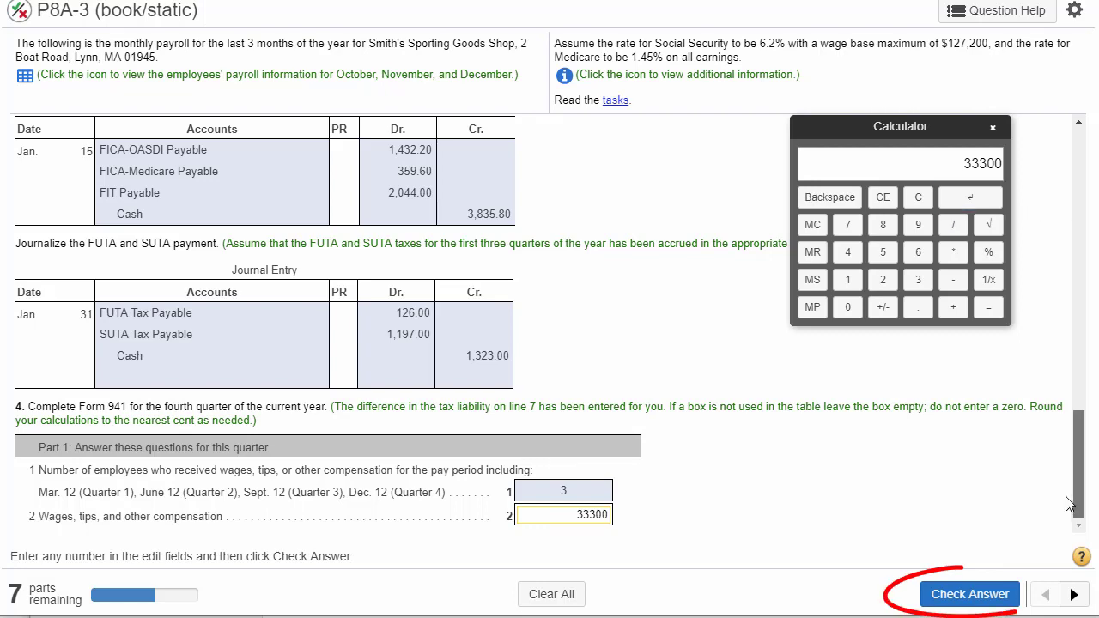
click(934, 598)
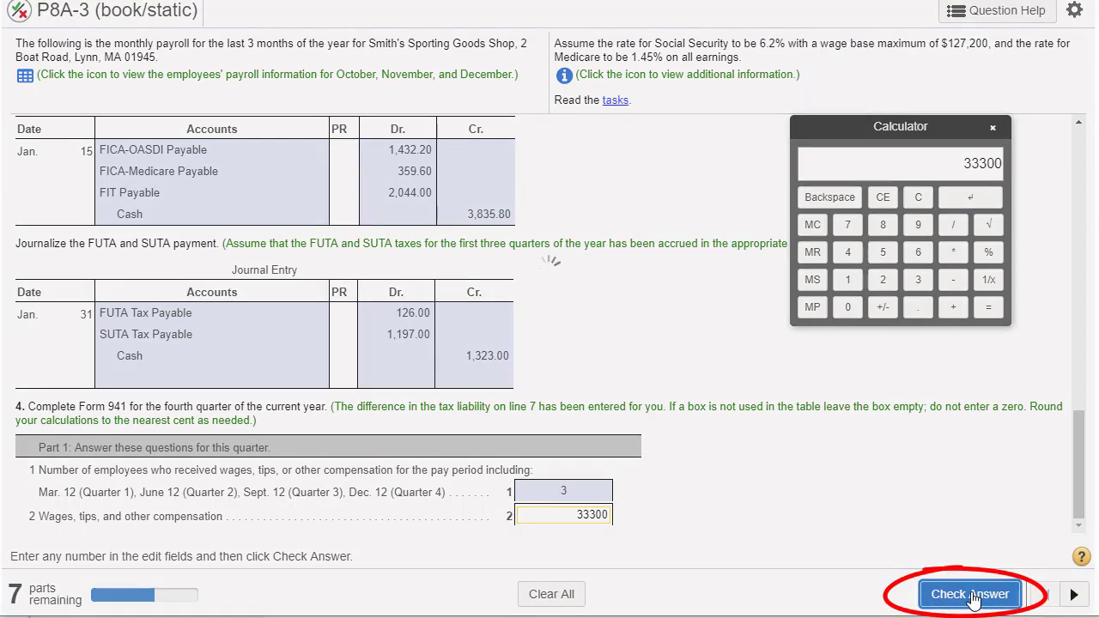
click(548, 330)
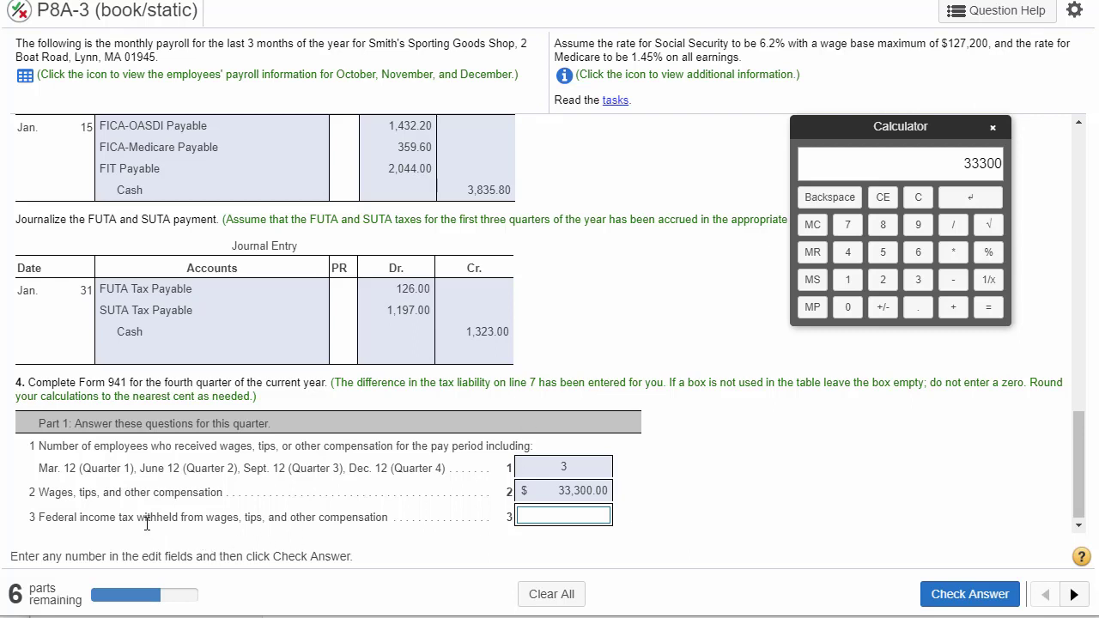
- Reopen the payroll data table for line 3, federal income tax withheld, and place it clear of the calculator
drag(43, 520, 281, 523)
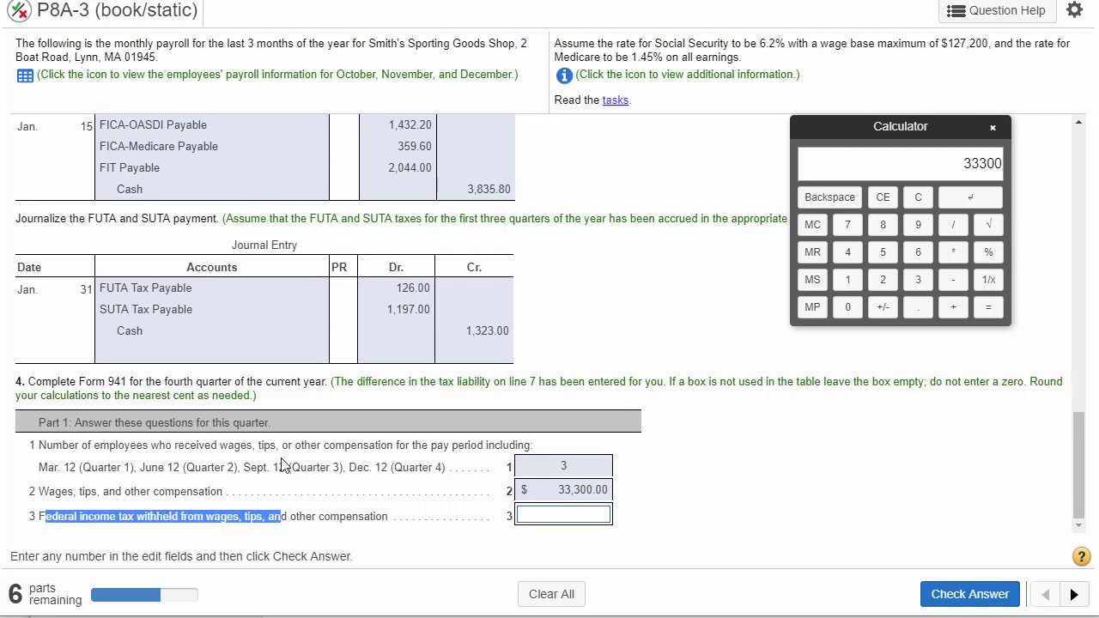
click(26, 77)
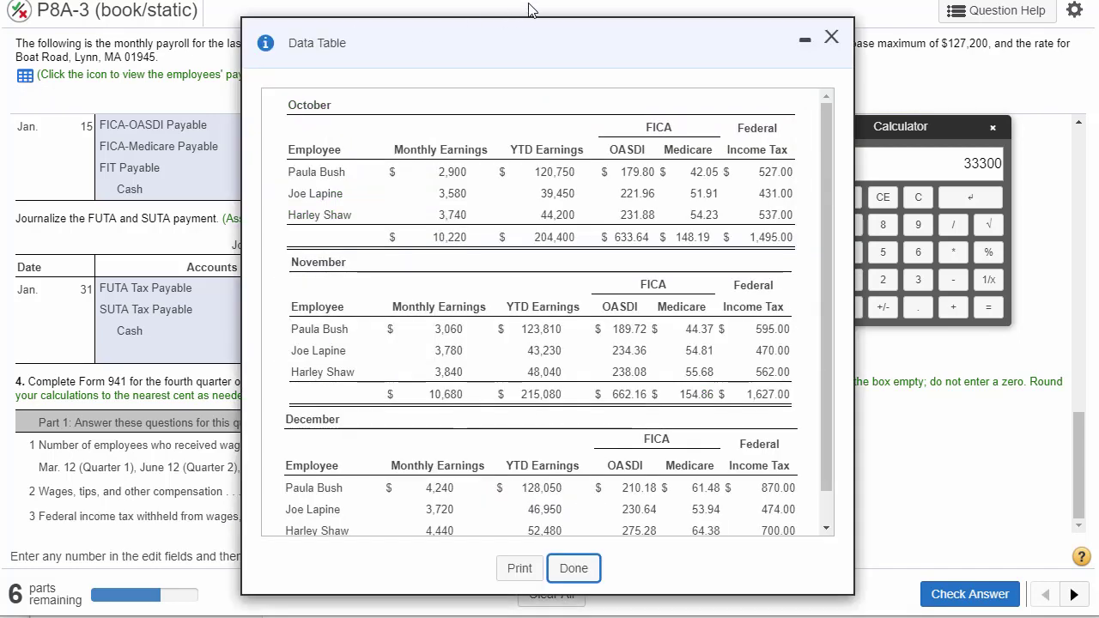
drag(559, 46, 374, 23)
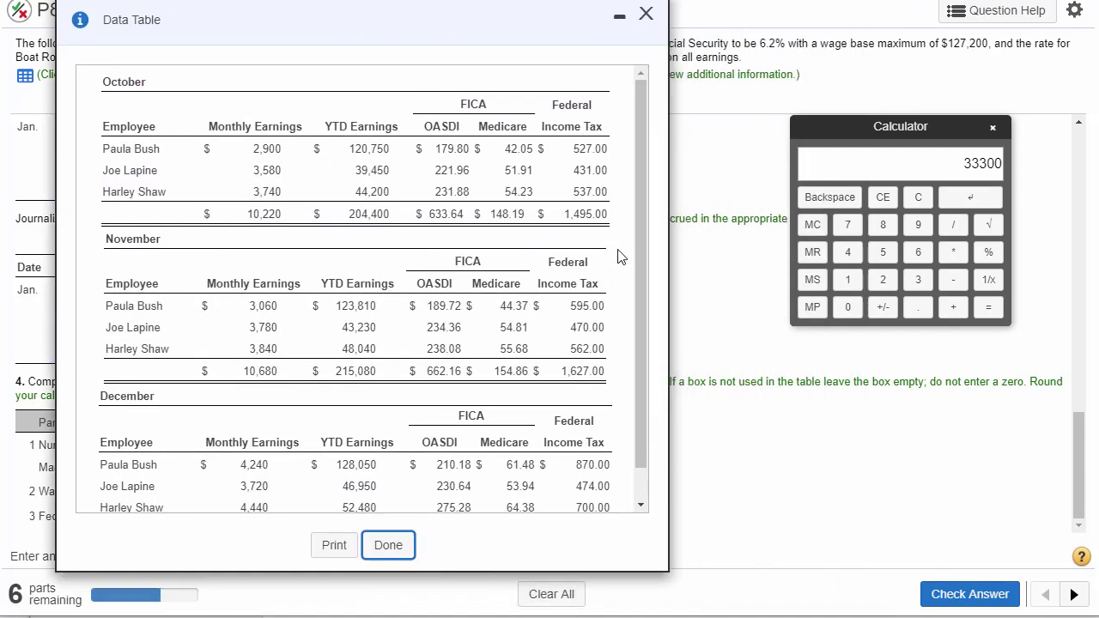
- Clear the calculator and start a new sum with October's total federal income tax of 1495
double_click(581, 214)
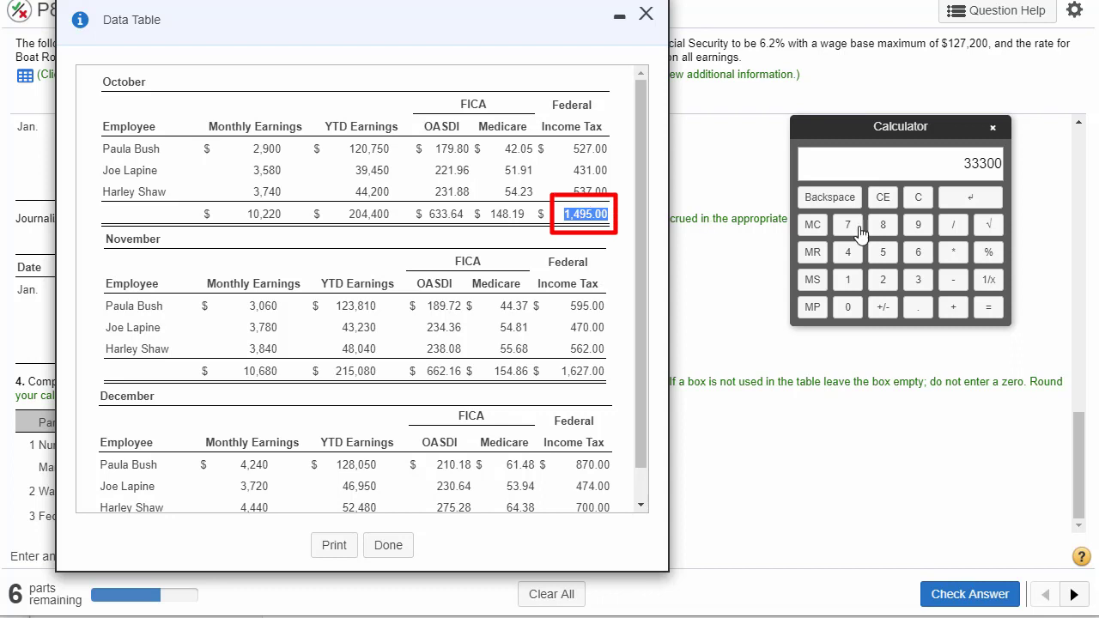
click(917, 198)
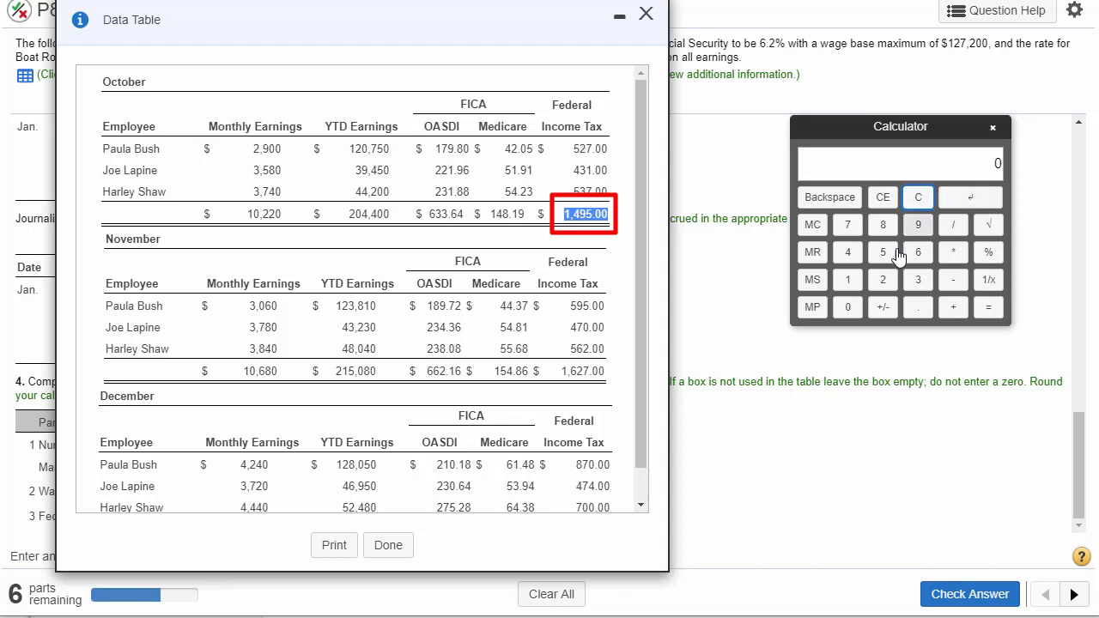
click(850, 282)
click(847, 251)
click(918, 225)
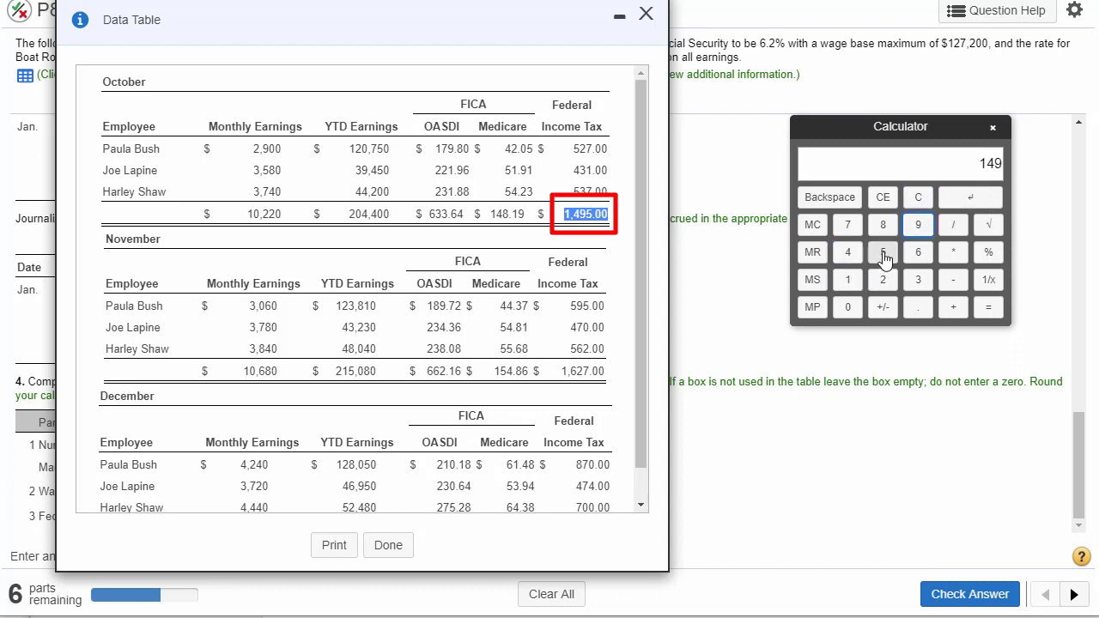
click(883, 251)
click(953, 306)
- Add November's total federal income tax of 1627 to the calculator sum
click(580, 375)
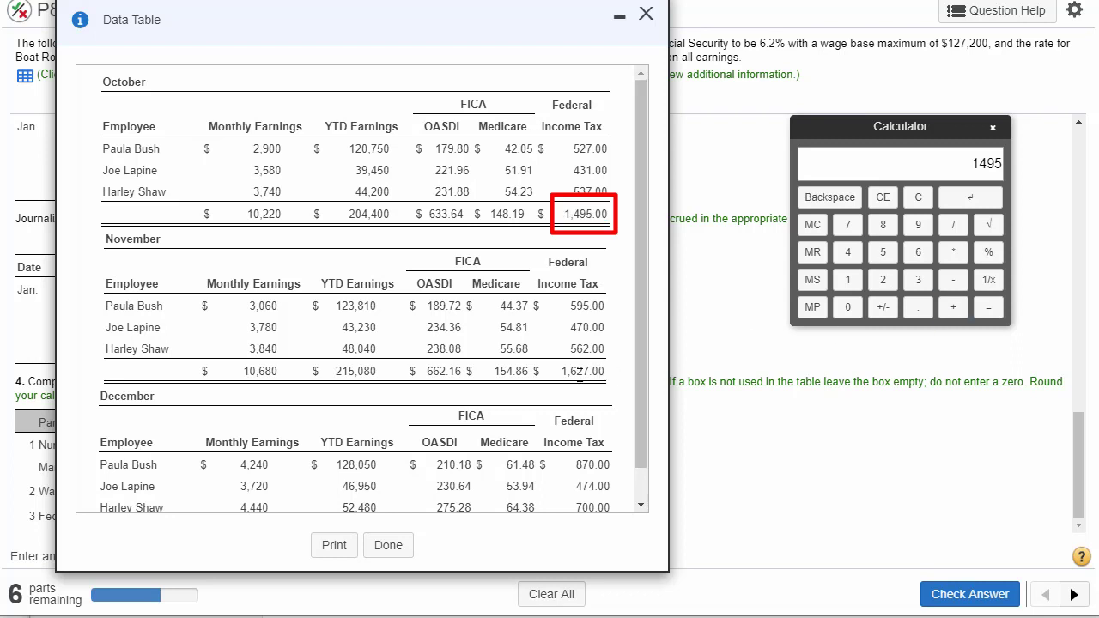
double_click(580, 375)
click(847, 279)
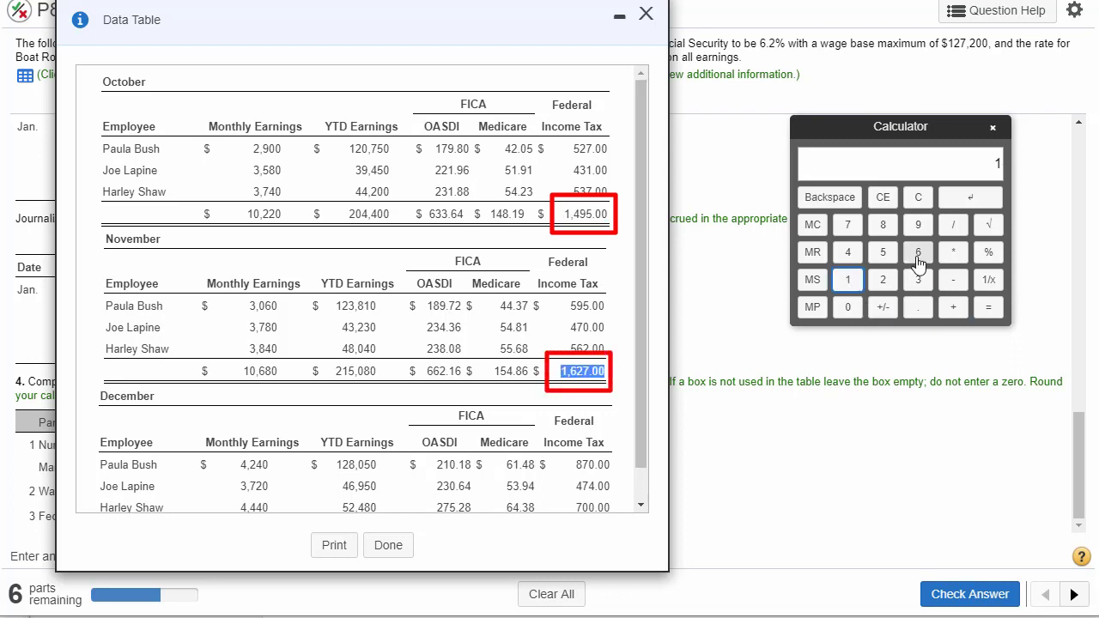
click(918, 254)
click(883, 279)
click(847, 224)
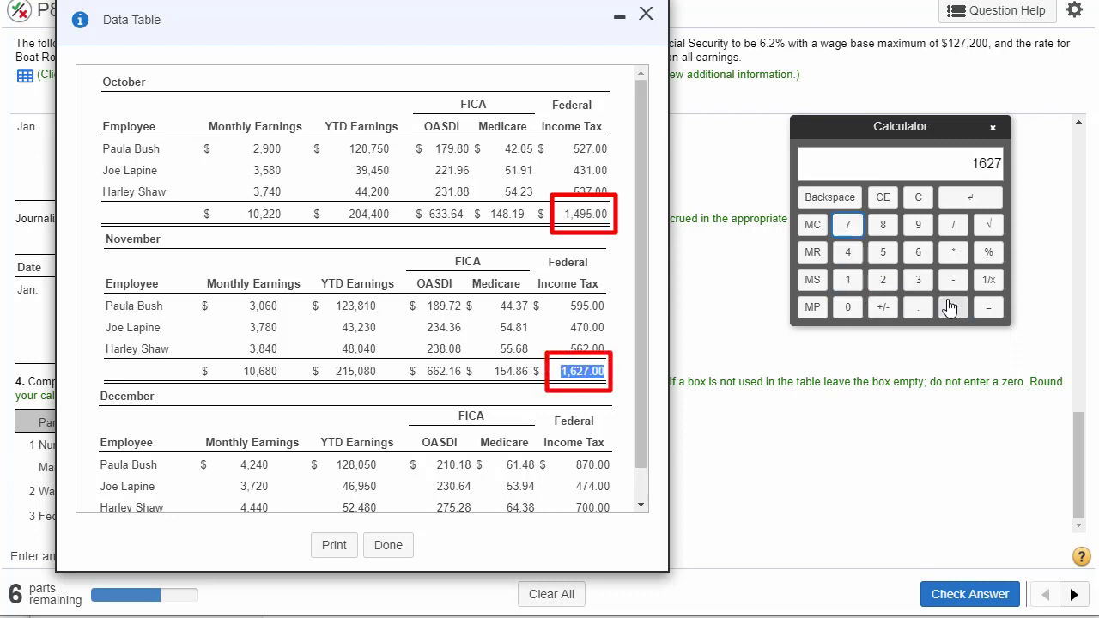
click(949, 308)
- Add December's total federal income tax of 2044 and compute the quarter's total
mouse_move(640, 441)
mouse_down()
mouse_move(639, 486)
mouse_move(598, 493)
mouse_up()
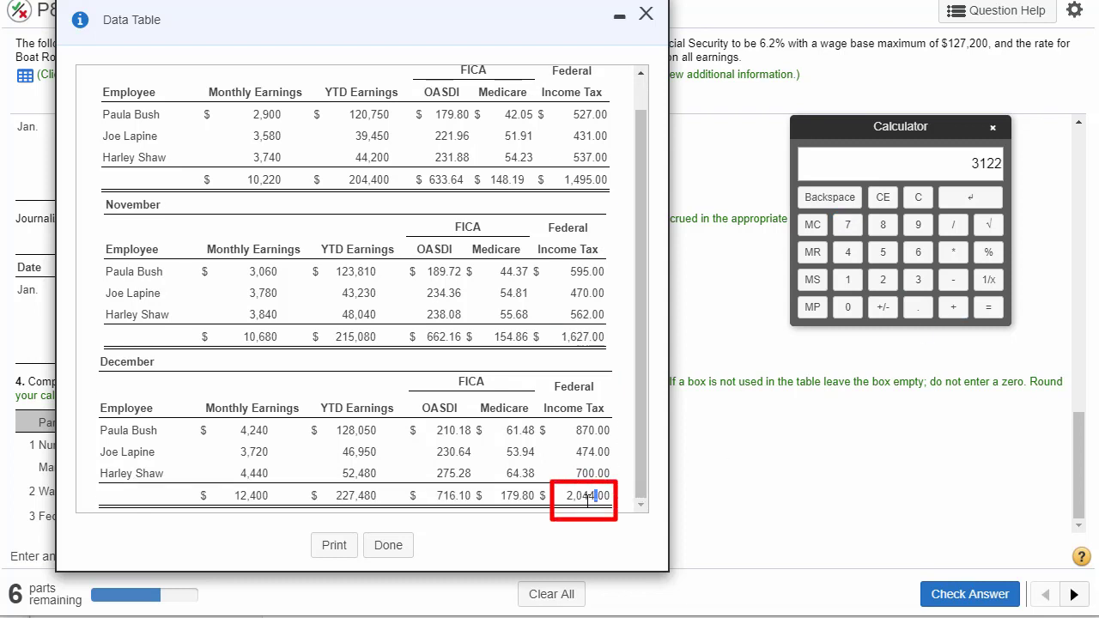
double_click(588, 496)
click(882, 279)
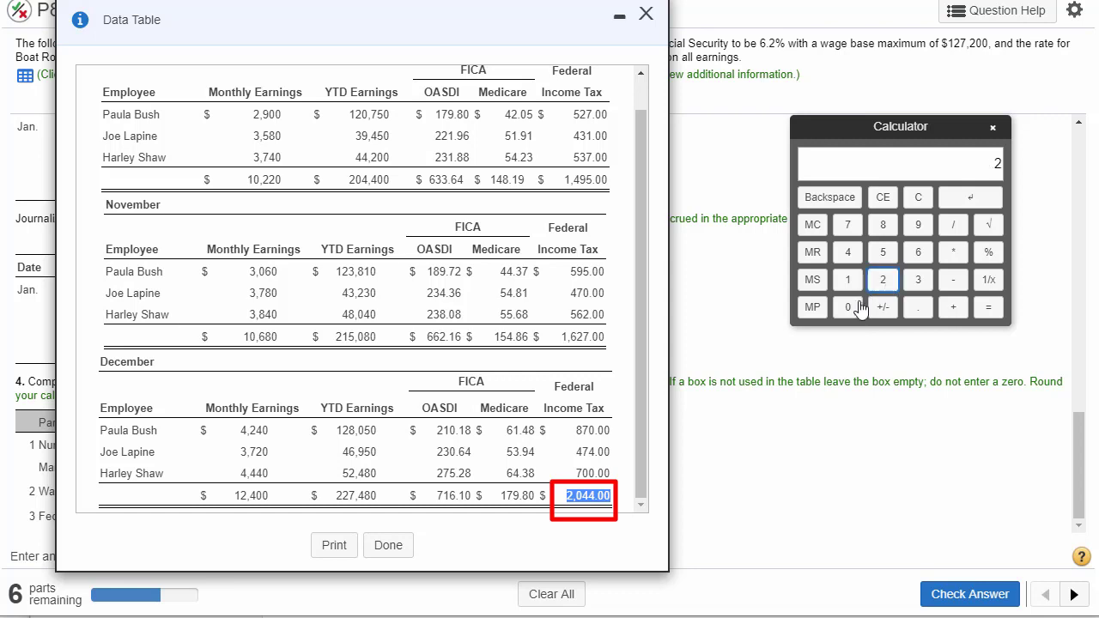
click(858, 307)
double_click(847, 252)
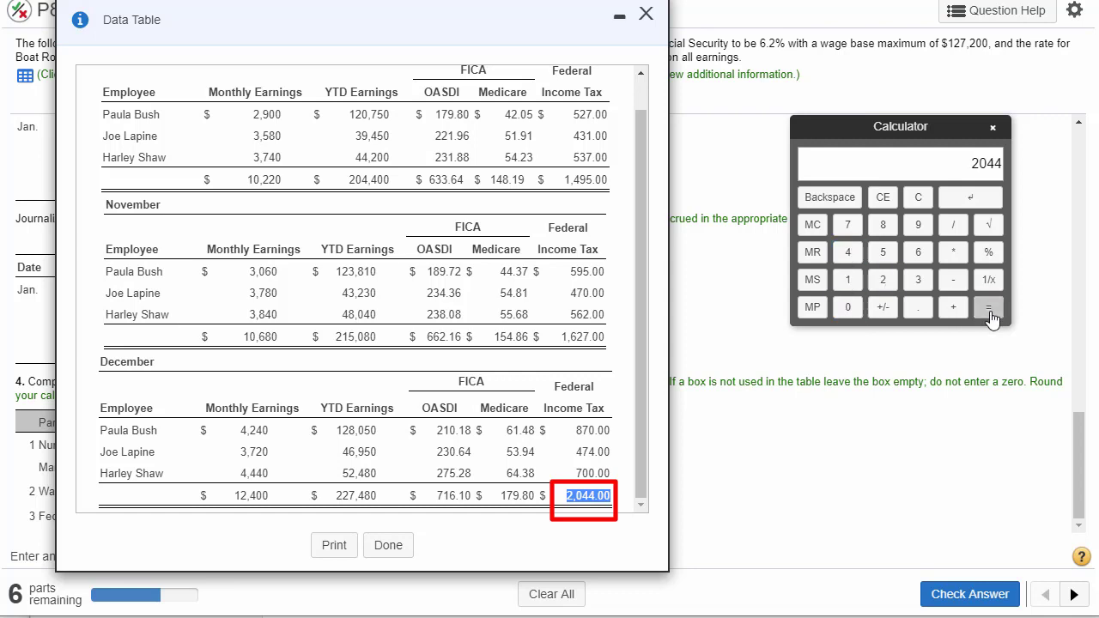
click(989, 313)
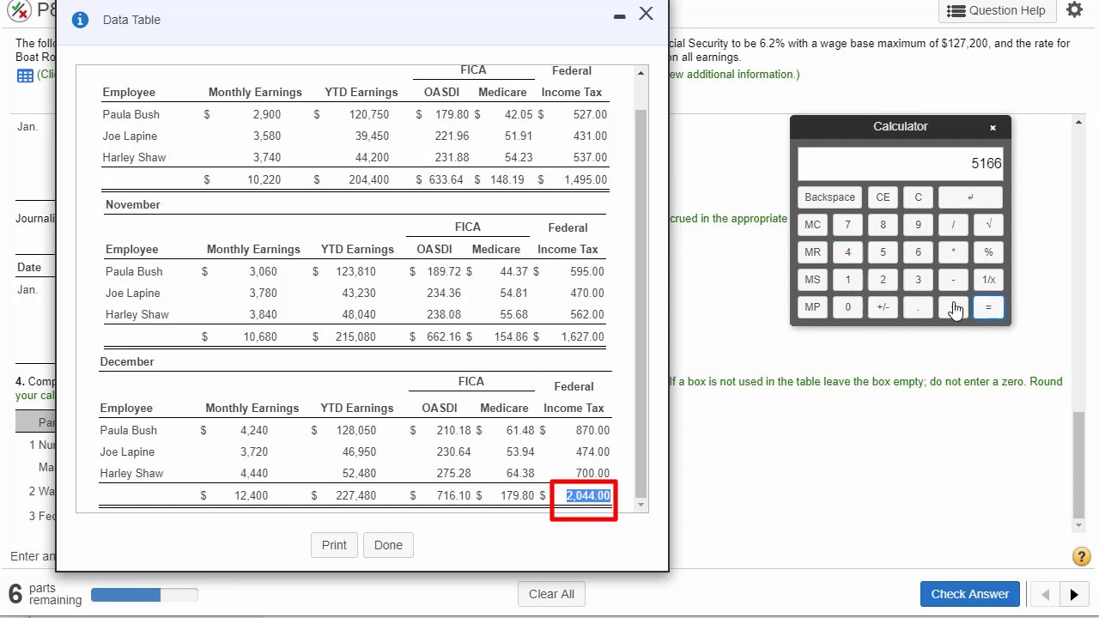
- Enter the calculated 5166 on line 3, federal income tax withheld, and submit the answer for checking
click(646, 14)
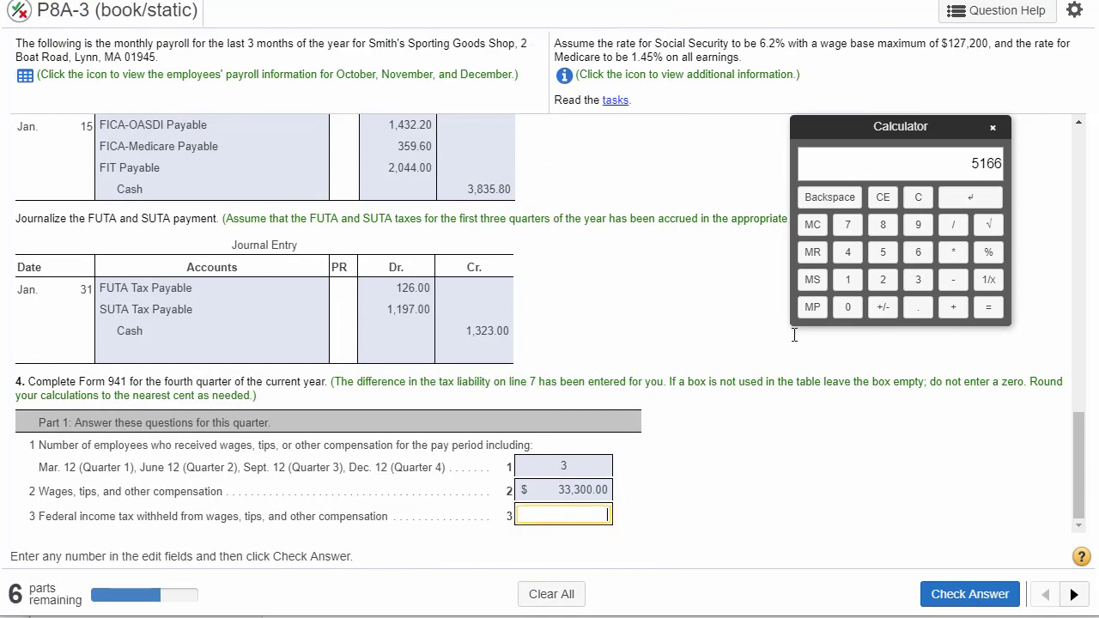
click(964, 199)
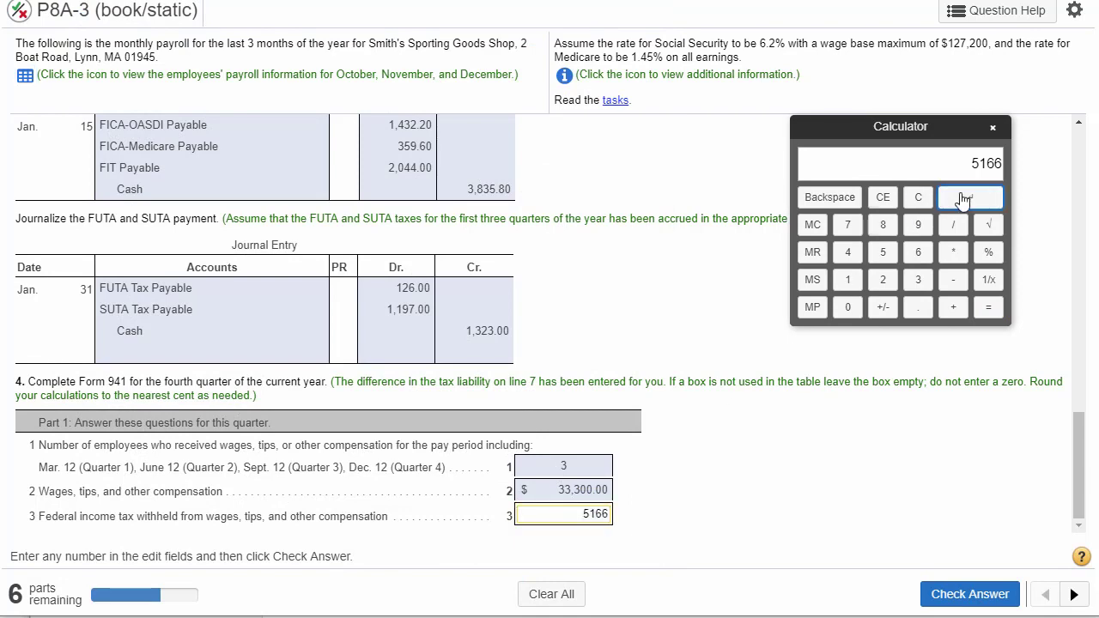
click(968, 593)
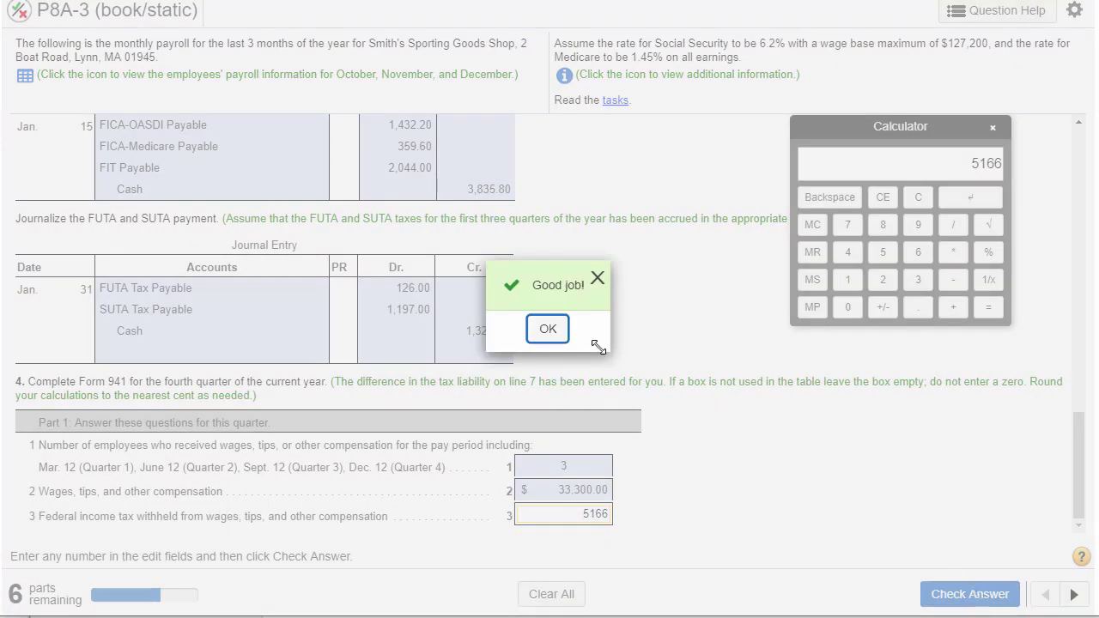
click(537, 328)
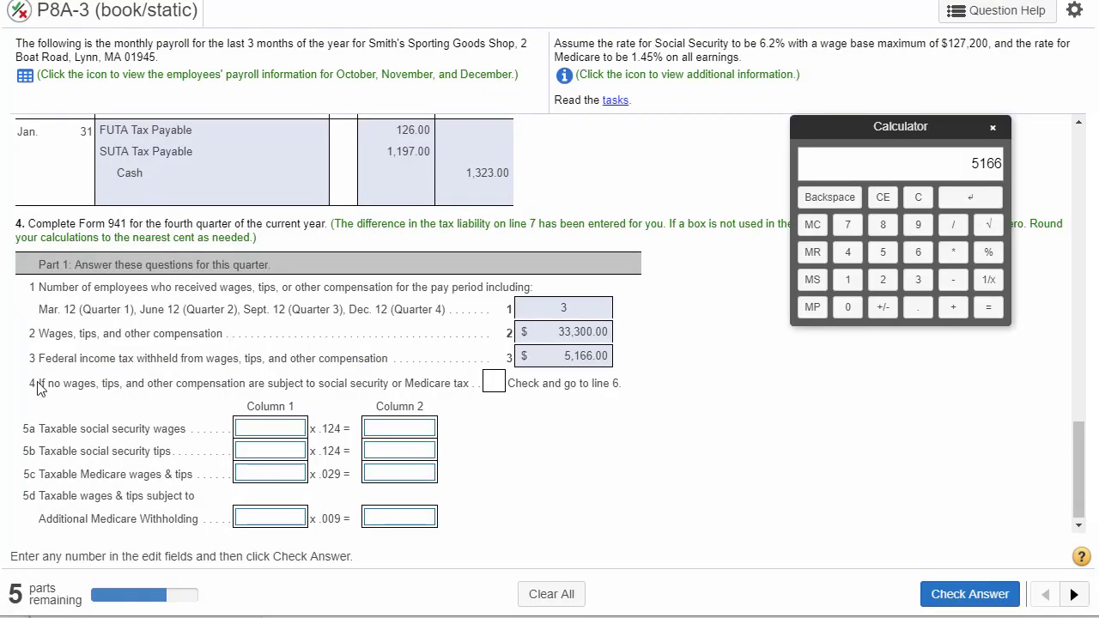
- Read the condition on line 4 and the description of line 5a, taxable social security wages, on Form 941
drag(38, 388, 485, 391)
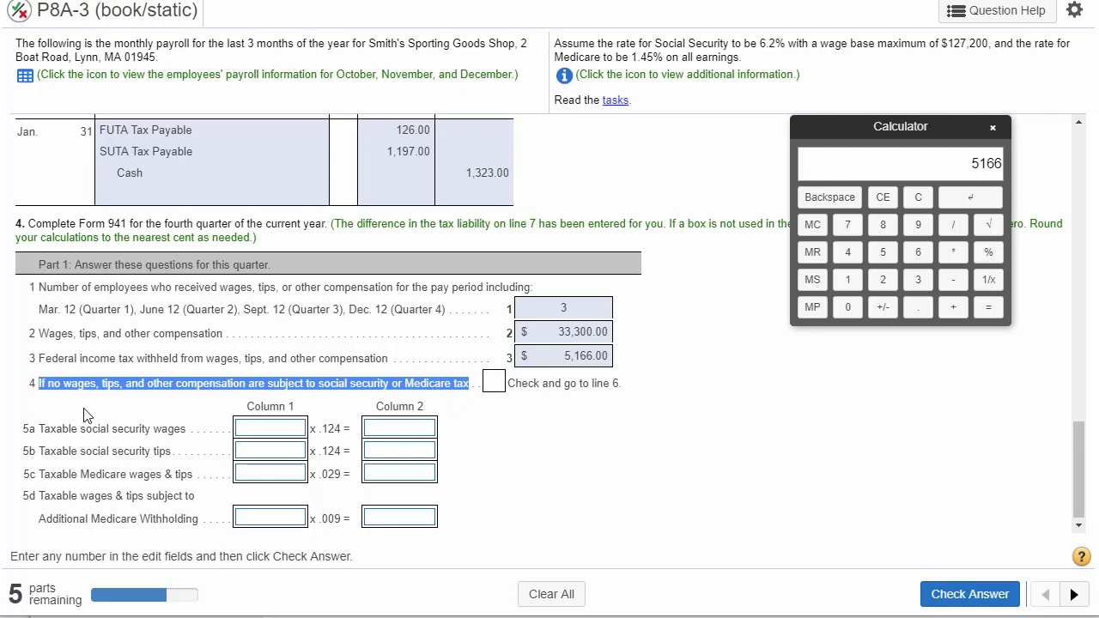
click(38, 432)
drag(38, 431, 191, 438)
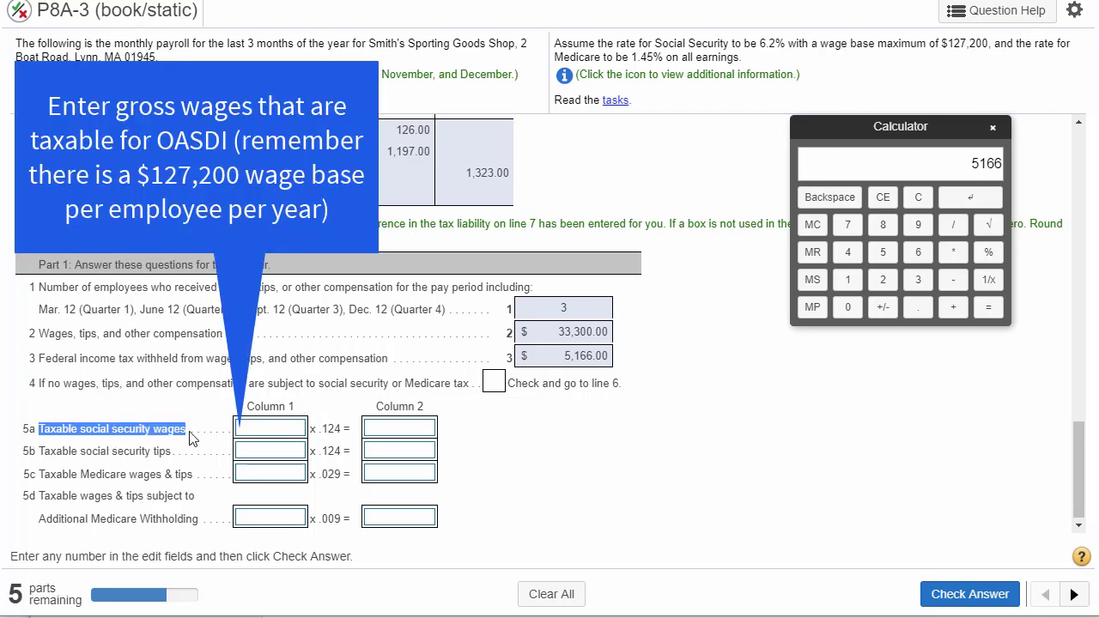
click(258, 431)
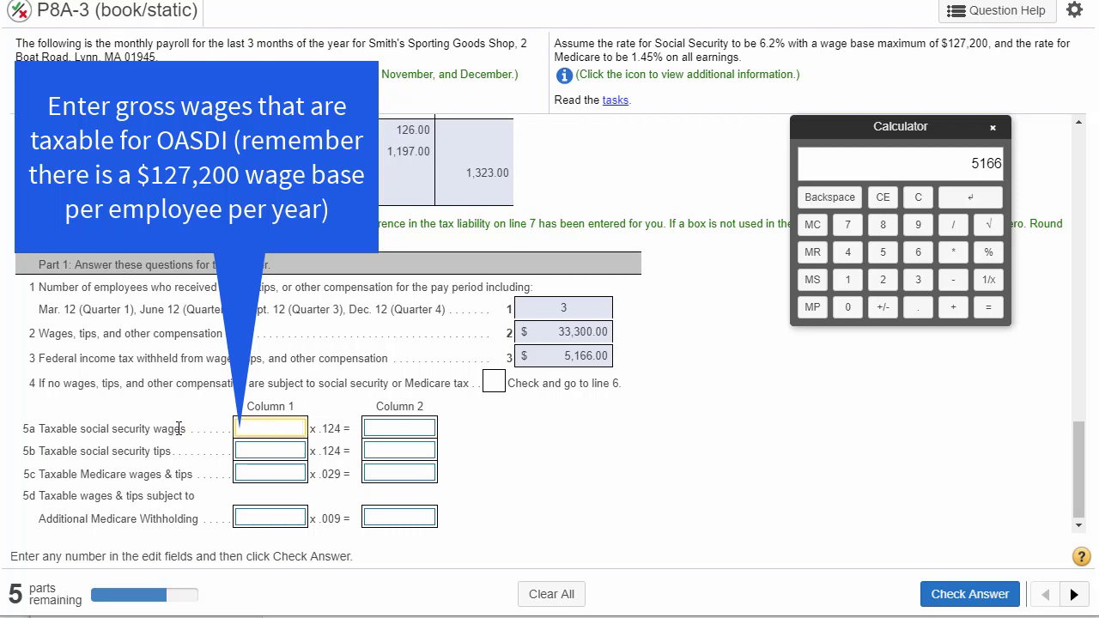
- Reopen the payroll data table and look up October's total year-to-date and monthly earnings for line 5a
click(563, 75)
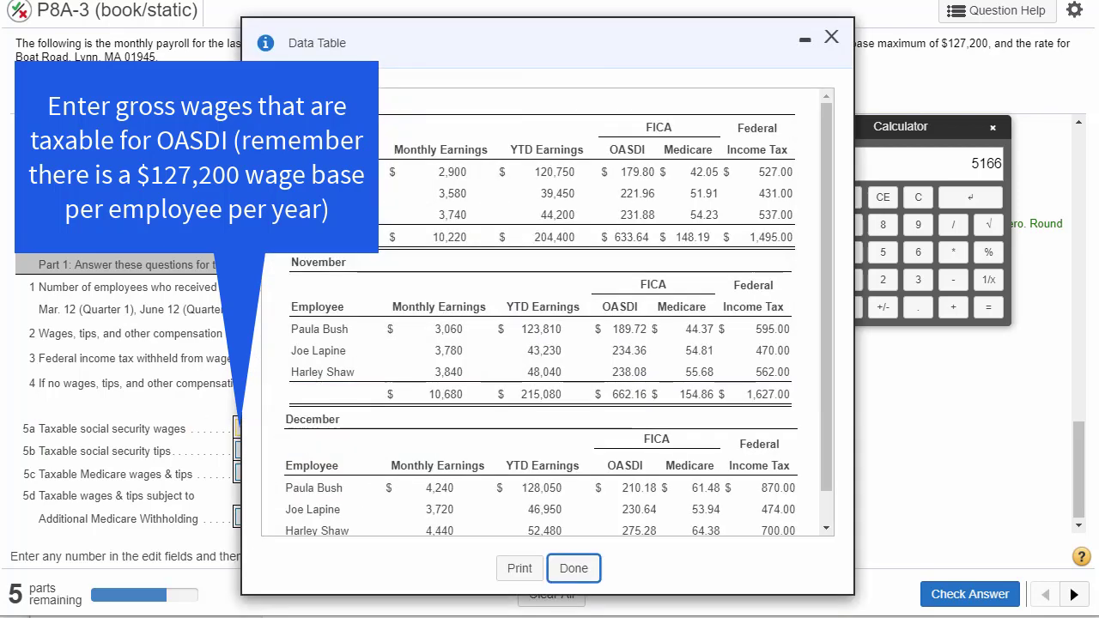
drag(533, 54, 670, 57)
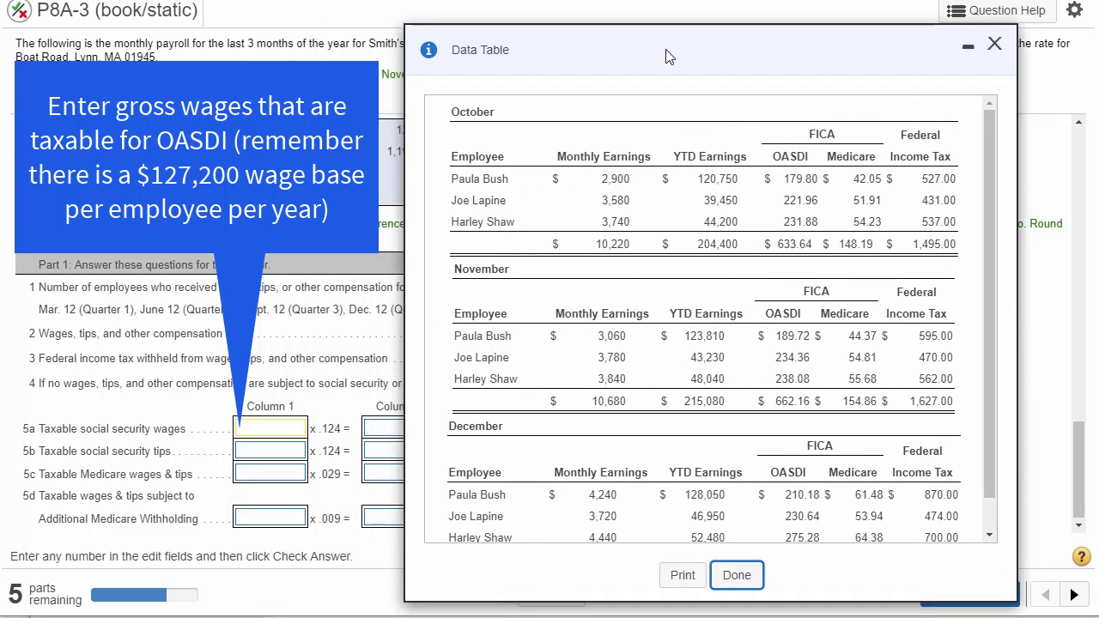
double_click(714, 244)
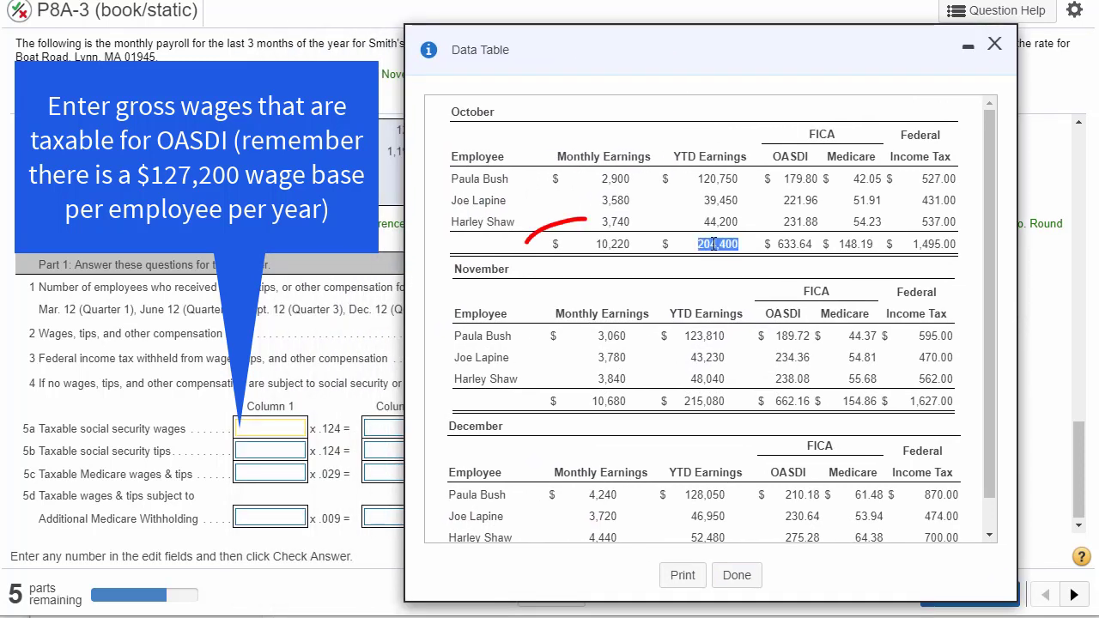
double_click(613, 244)
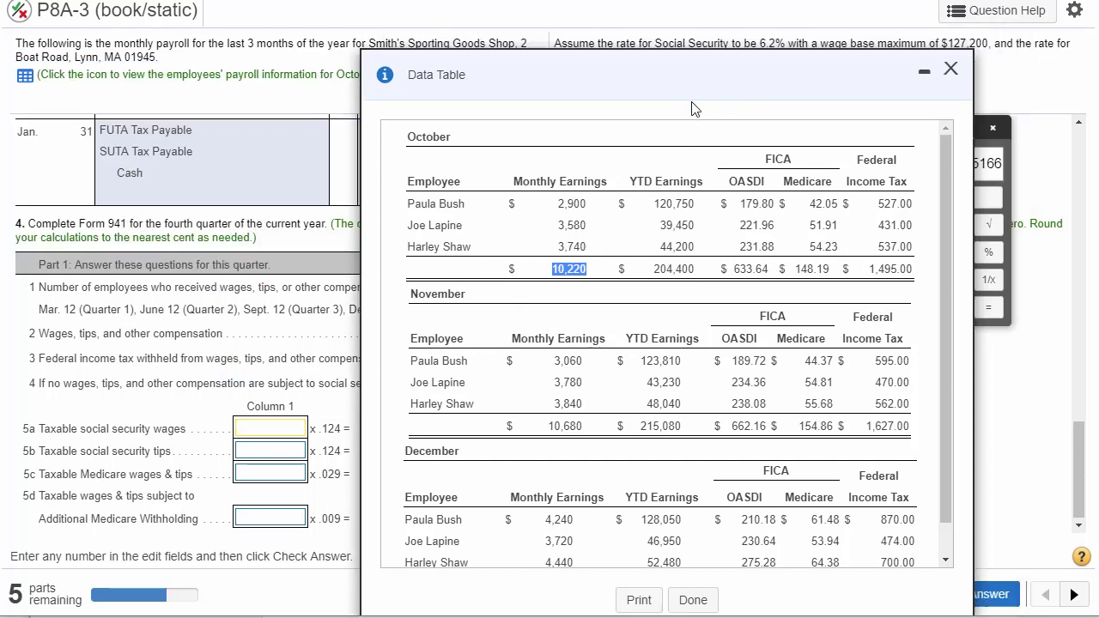
- Move the data table aside to read the Social Security rate and wage base maximum in the problem statement
drag(794, 54, 455, 176)
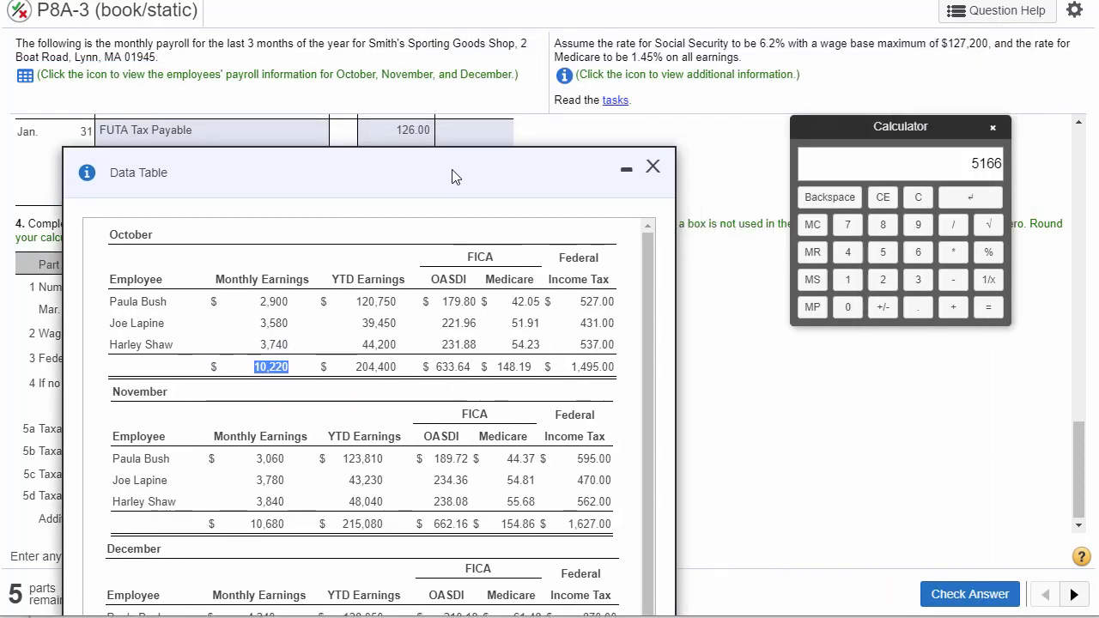
mouse_move(745, 44)
mouse_down()
mouse_move(841, 59)
mouse_move(987, 48)
mouse_up()
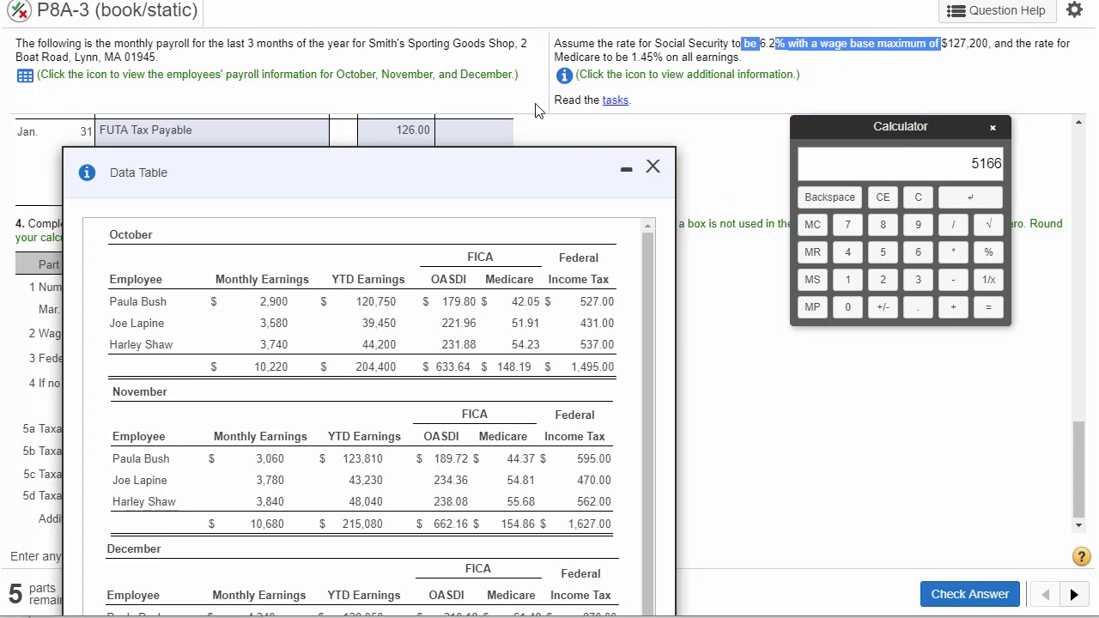
drag(500, 183, 775, 20)
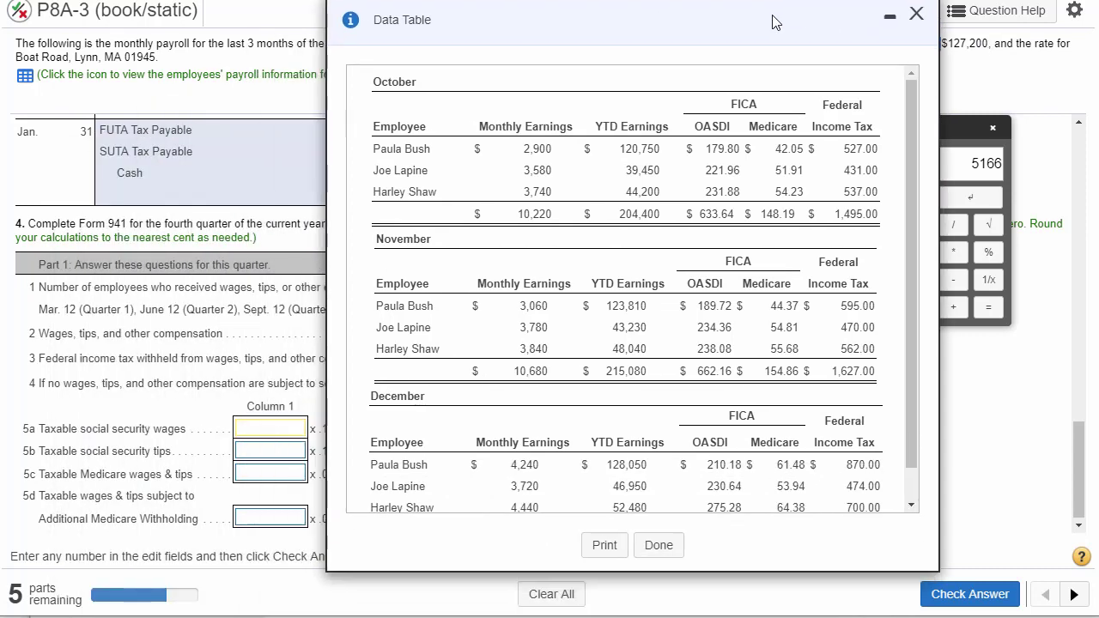
- Check October's highest individual year-to-date earnings against the wage base and look up October's total monthly earnings
double_click(638, 148)
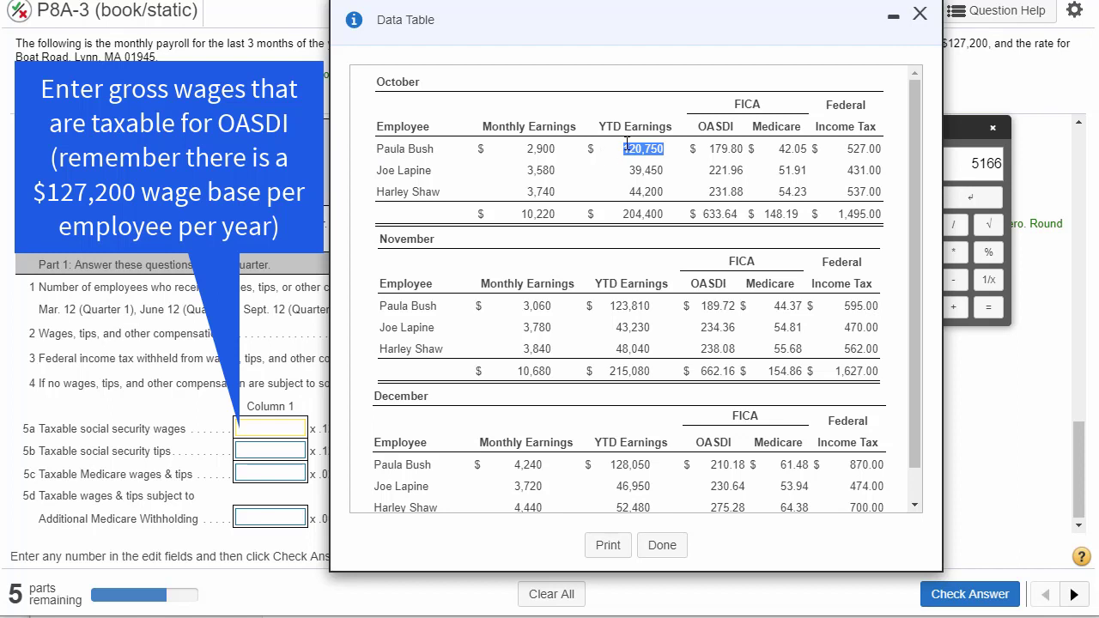
double_click(398, 82)
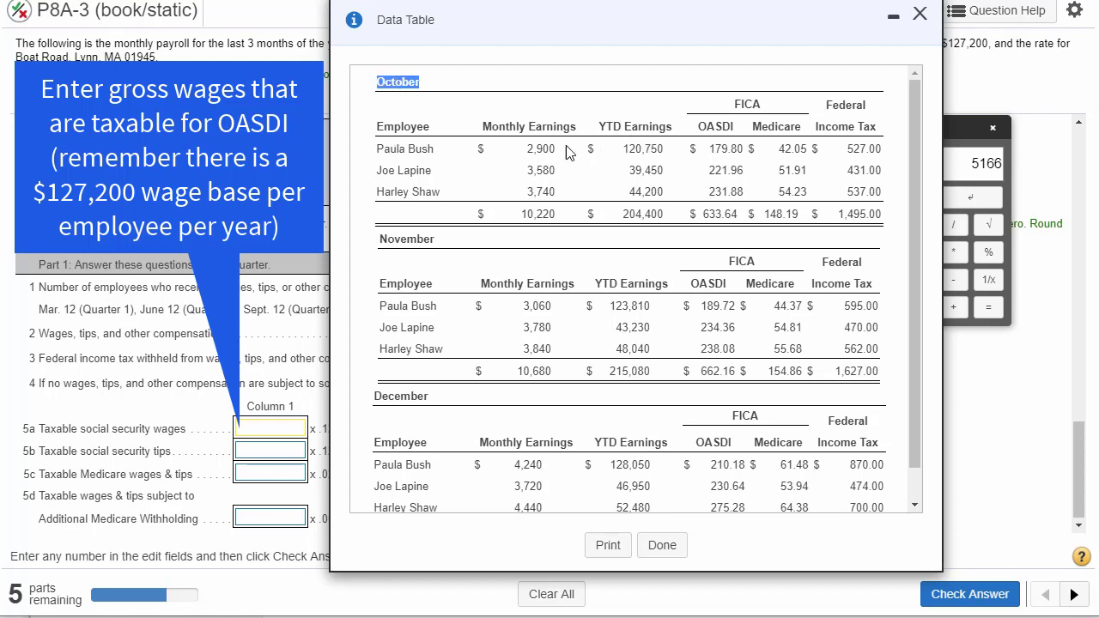
double_click(637, 149)
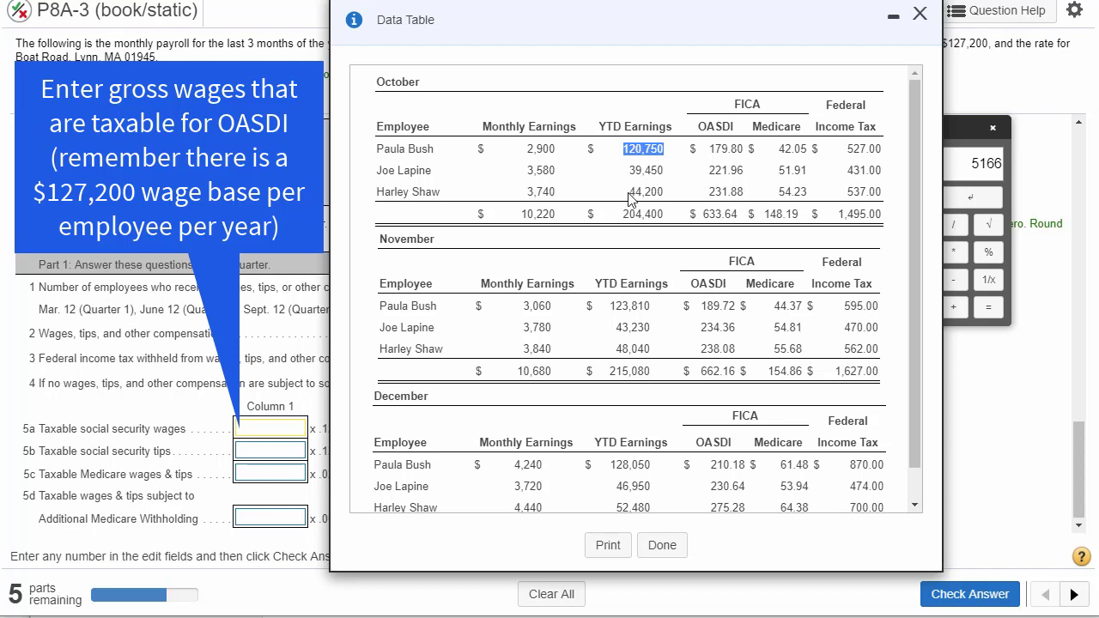
click(542, 213)
double_click(542, 213)
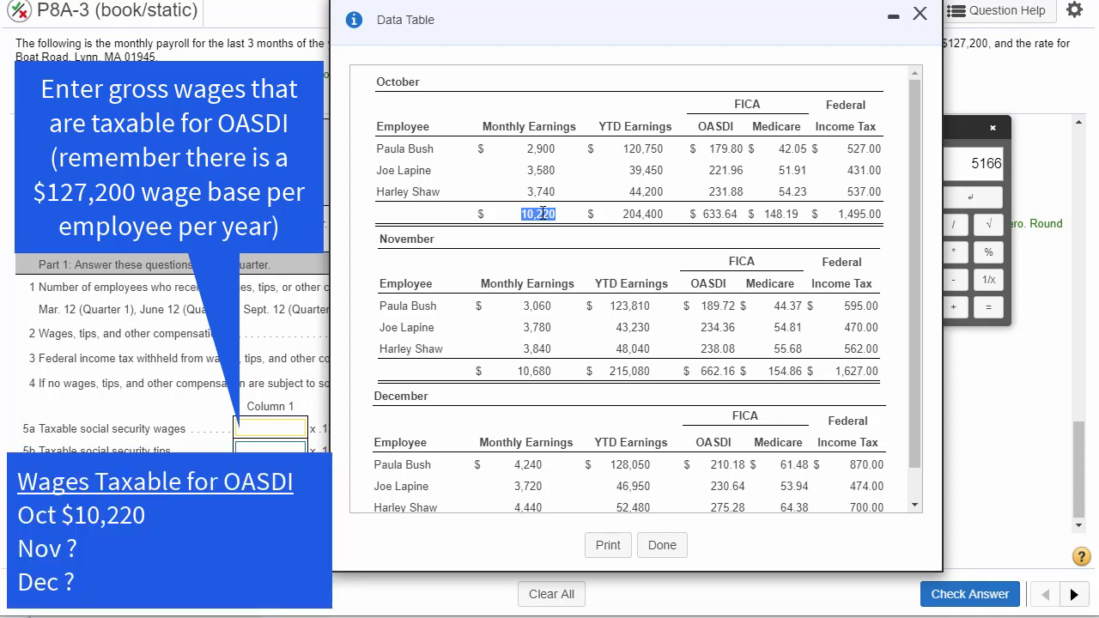
- Check each employee's November year-to-date earnings against the wage base and look up November's total monthly earnings
double_click(532, 371)
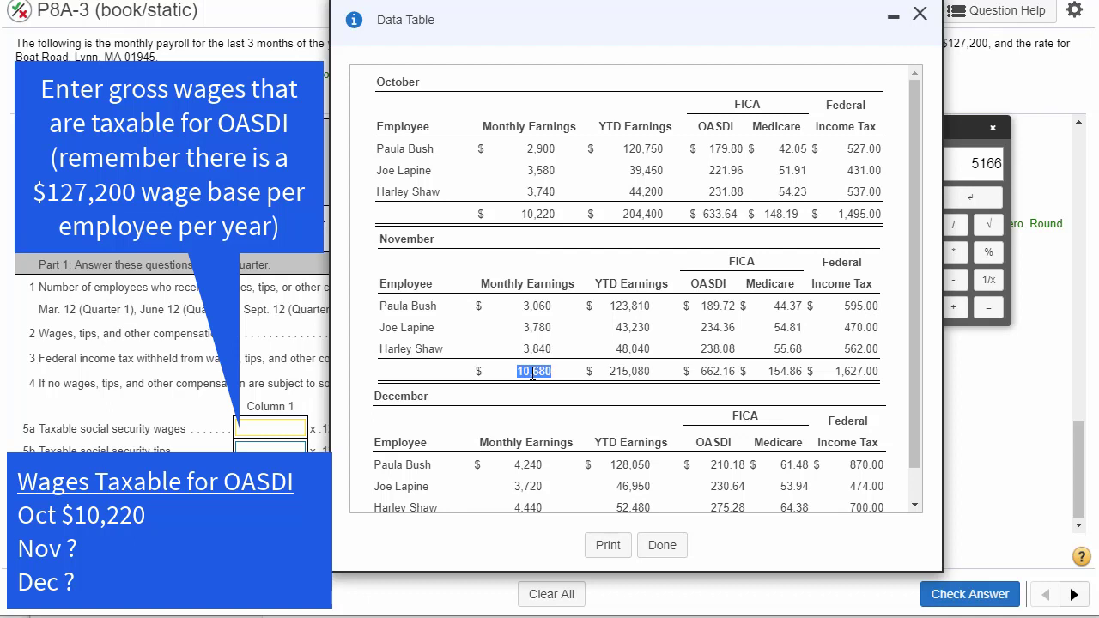
double_click(625, 306)
double_click(630, 328)
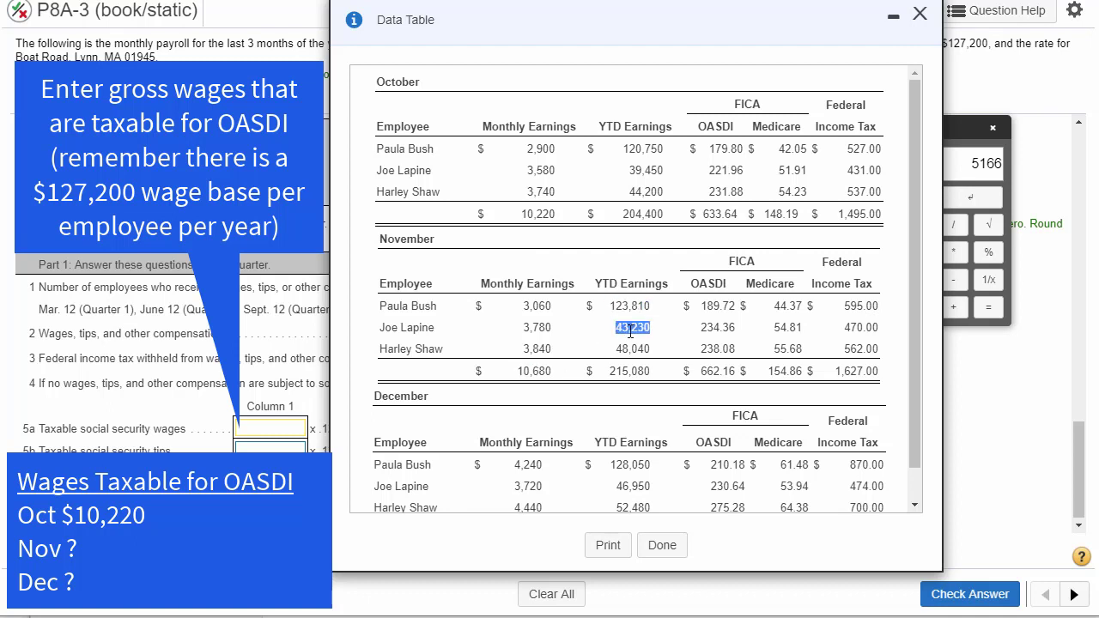
double_click(629, 349)
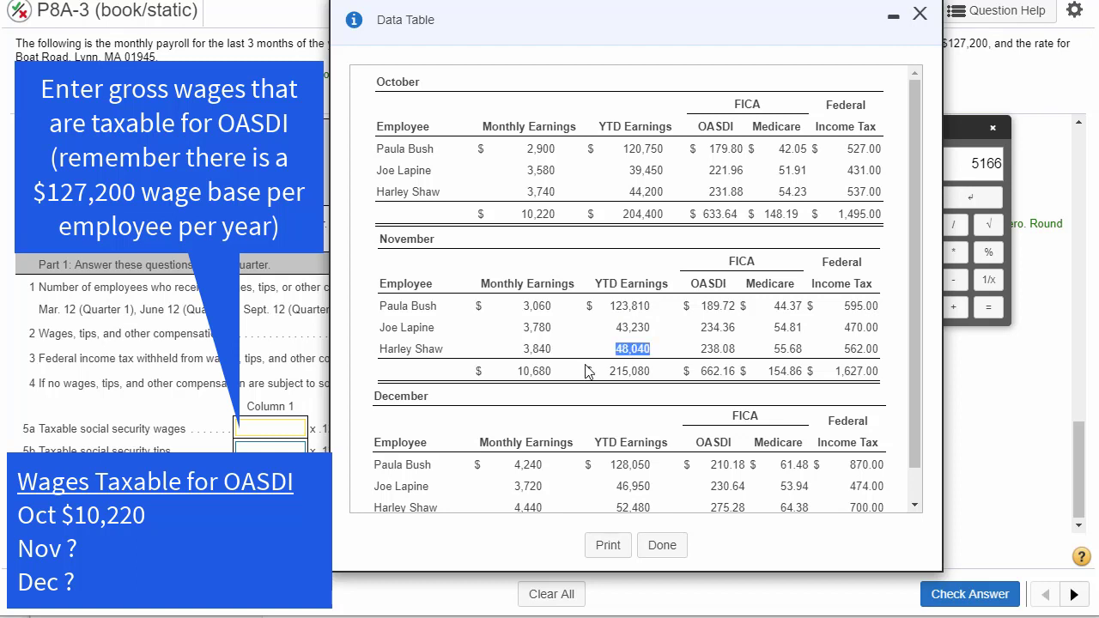
double_click(534, 371)
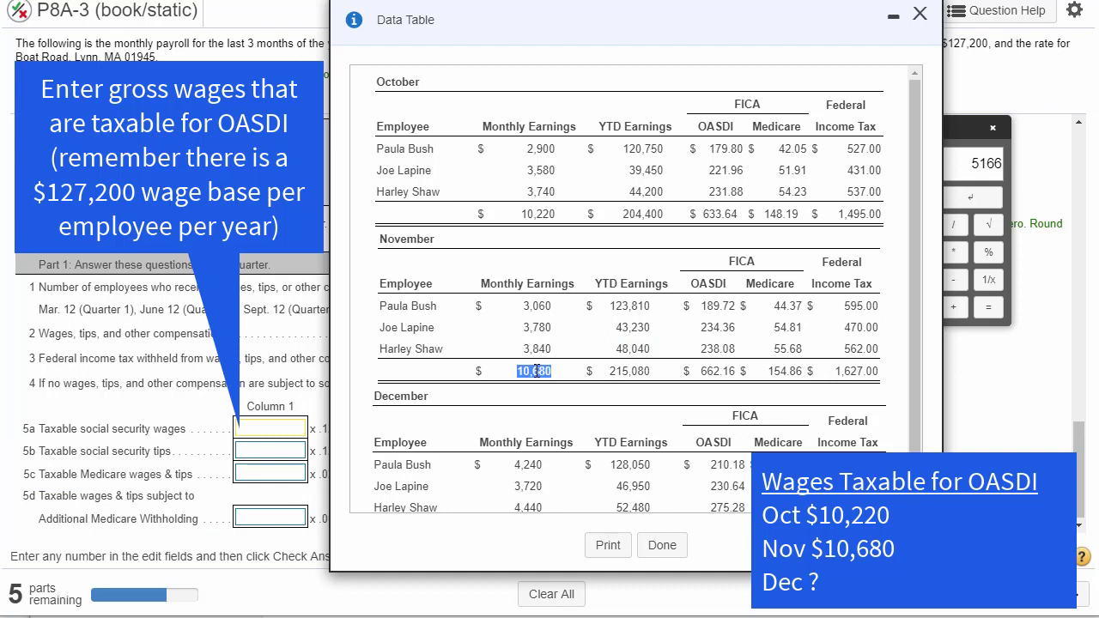
- Look up December's total monthly earnings and check the first employee's December year-to-date earnings against the wage base
scroll(556, 451, down, 1)
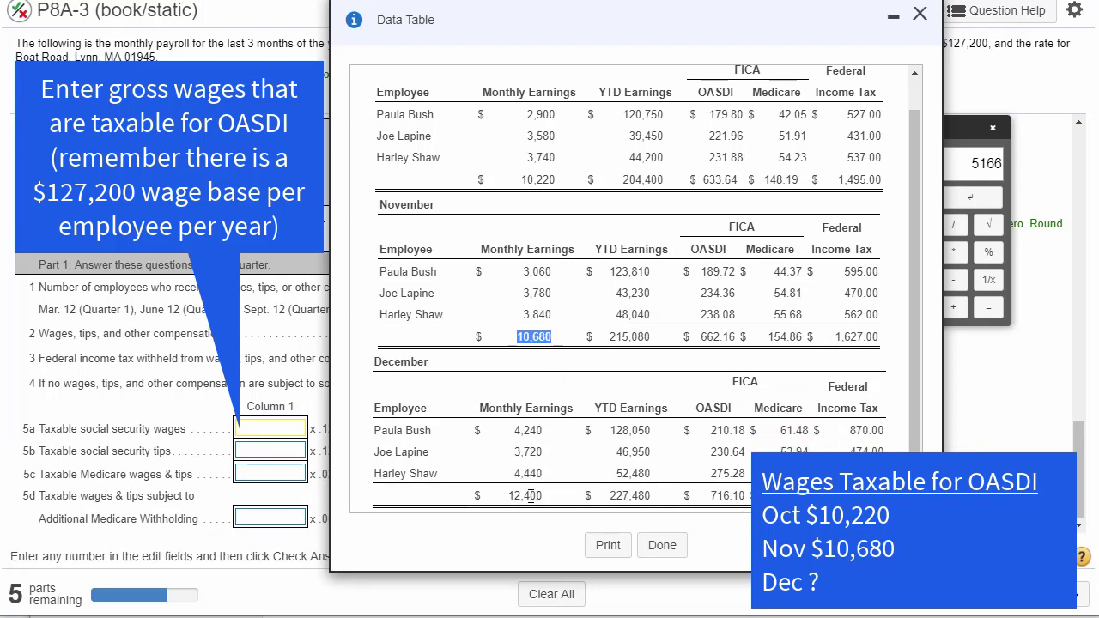
double_click(529, 495)
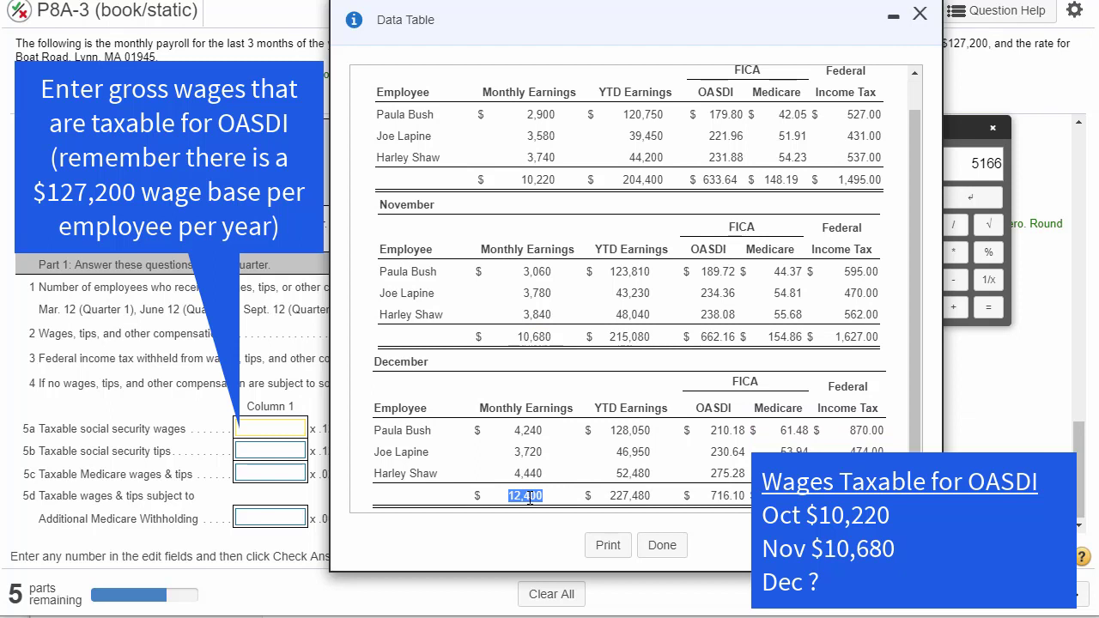
double_click(632, 432)
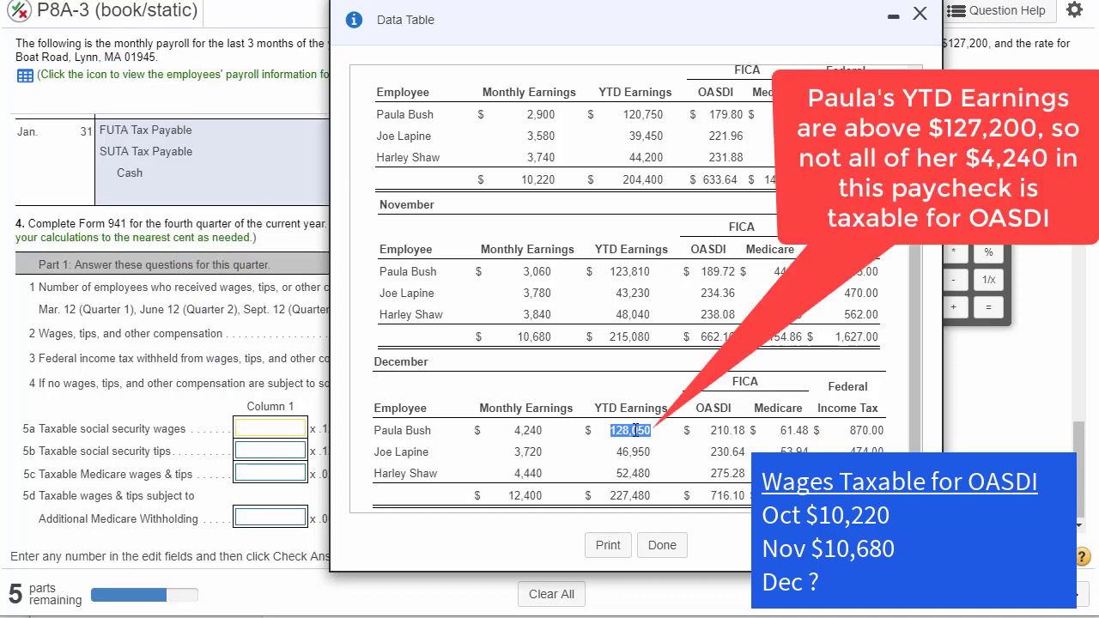
double_click(633, 432)
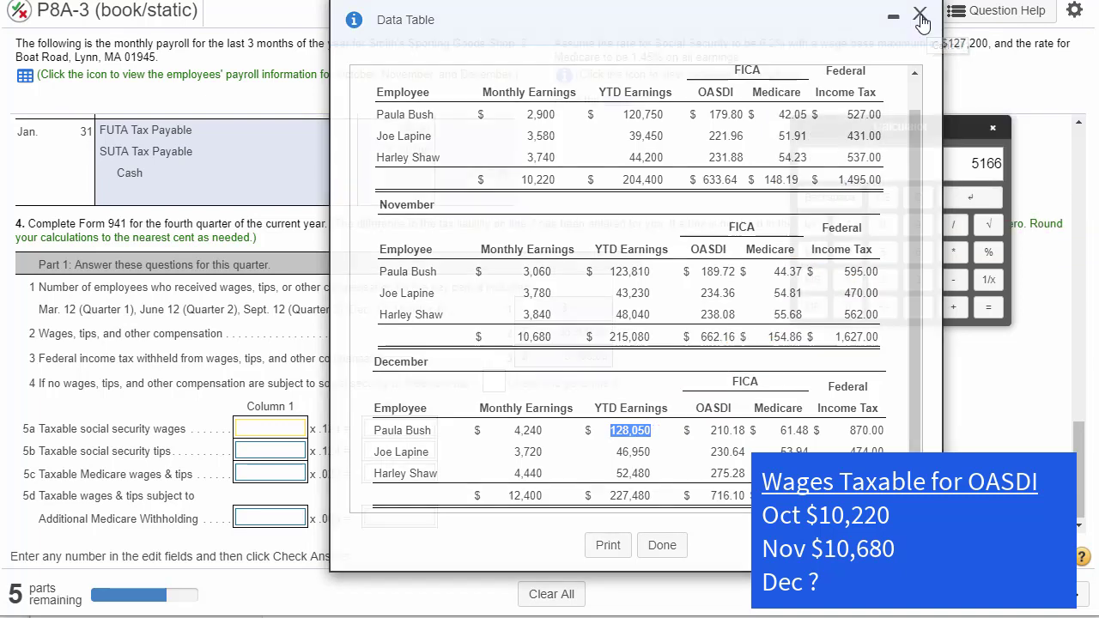
- Close the data table and look up the first employee's December taxable OASDI wages in part 1 of the problem
click(919, 17)
drag(1079, 470, 1083, 146)
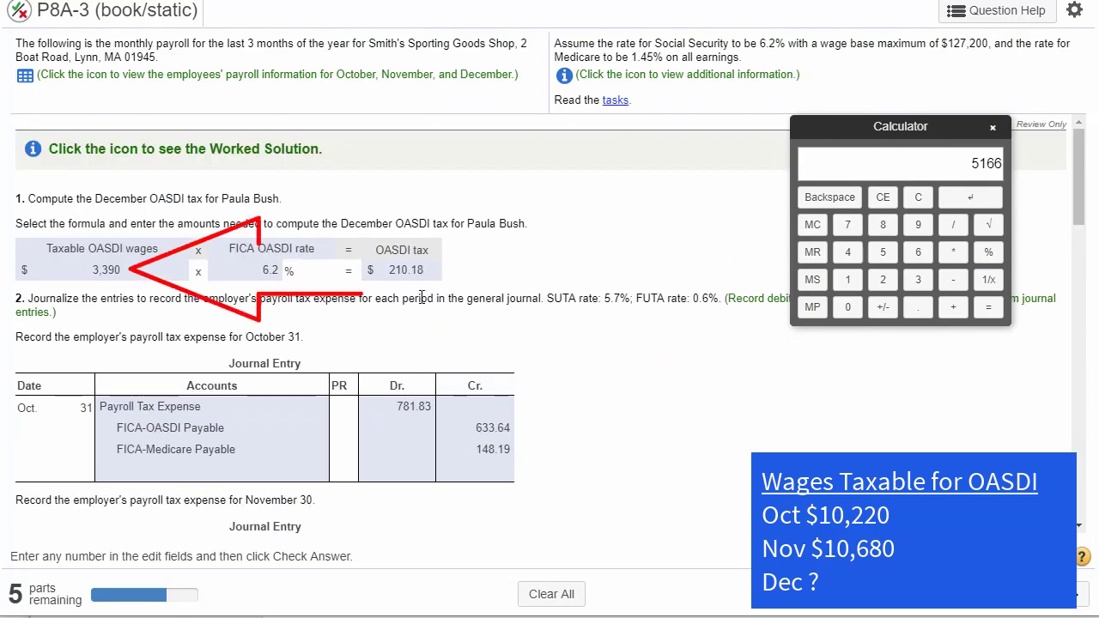
drag(129, 271, 89, 275)
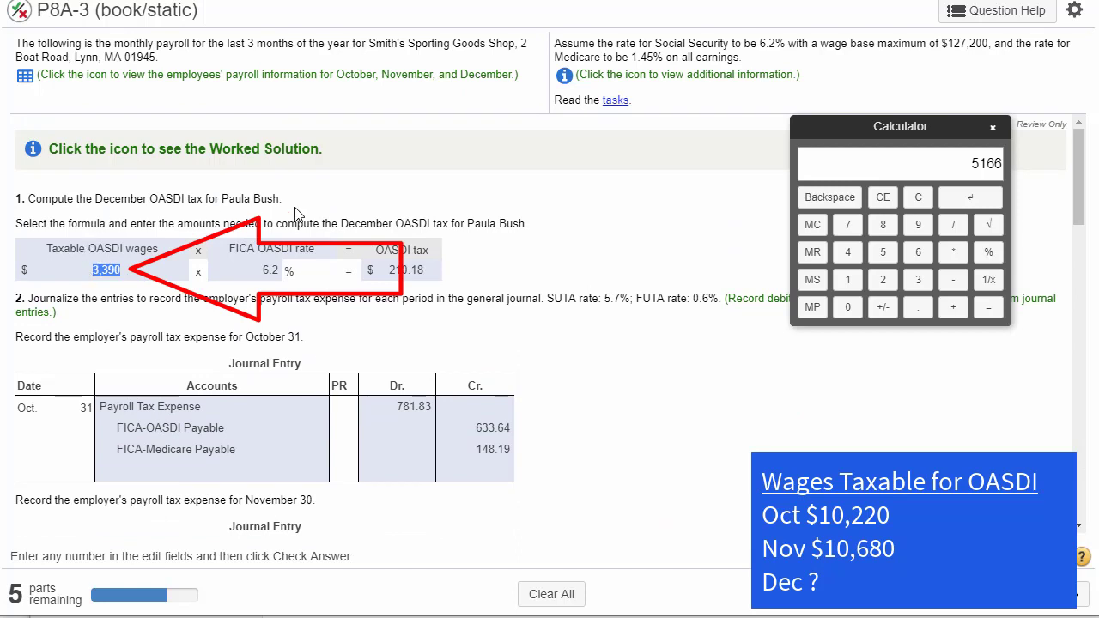
drag(221, 199, 97, 196)
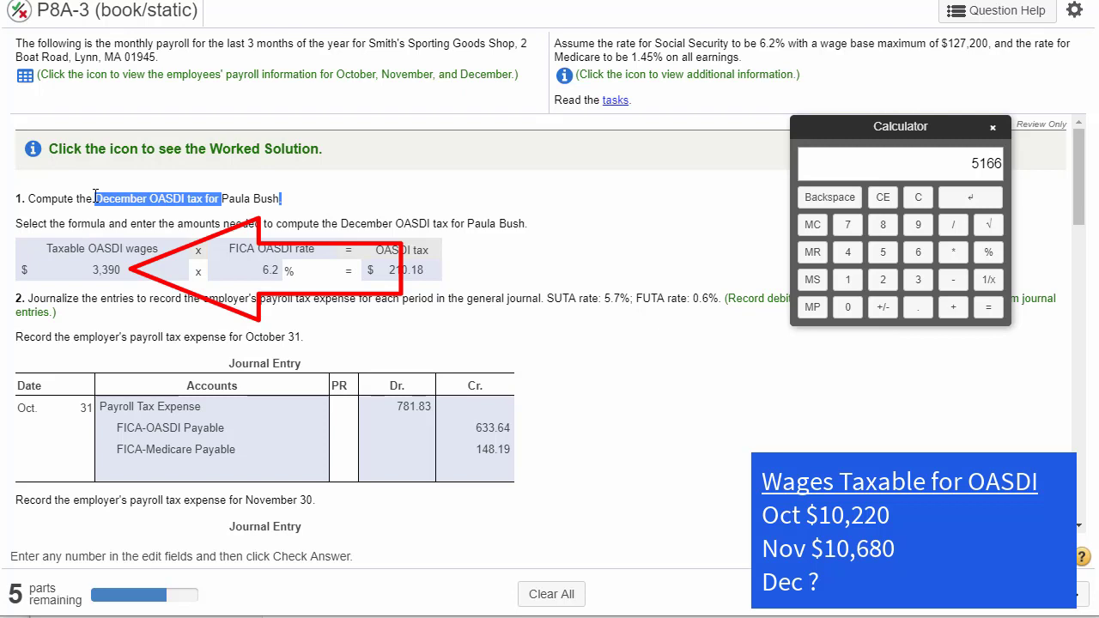
double_click(103, 271)
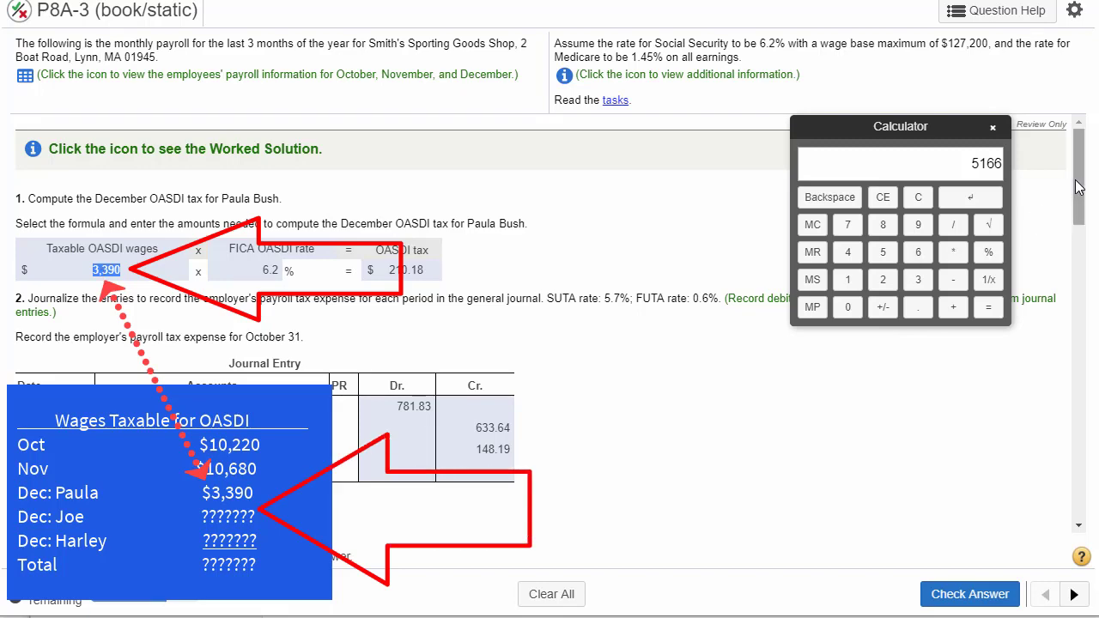
- Reopen the payroll data table beside part 1 and compare the first employee's December monthly earnings with the taxable OASDI wages
click(25, 77)
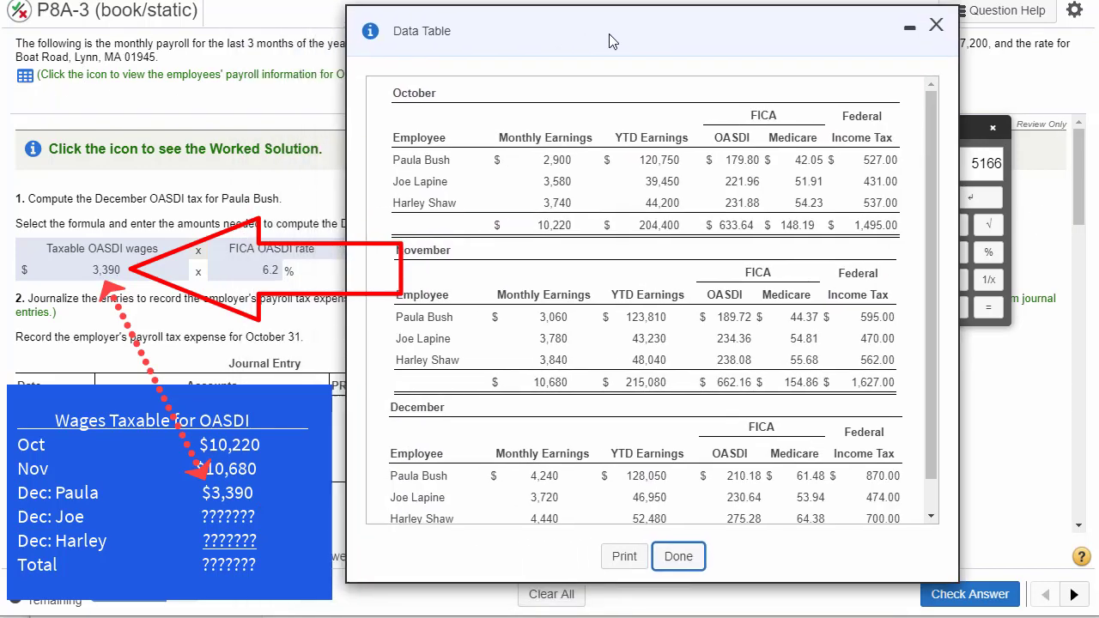
drag(608, 34, 659, 25)
double_click(595, 468)
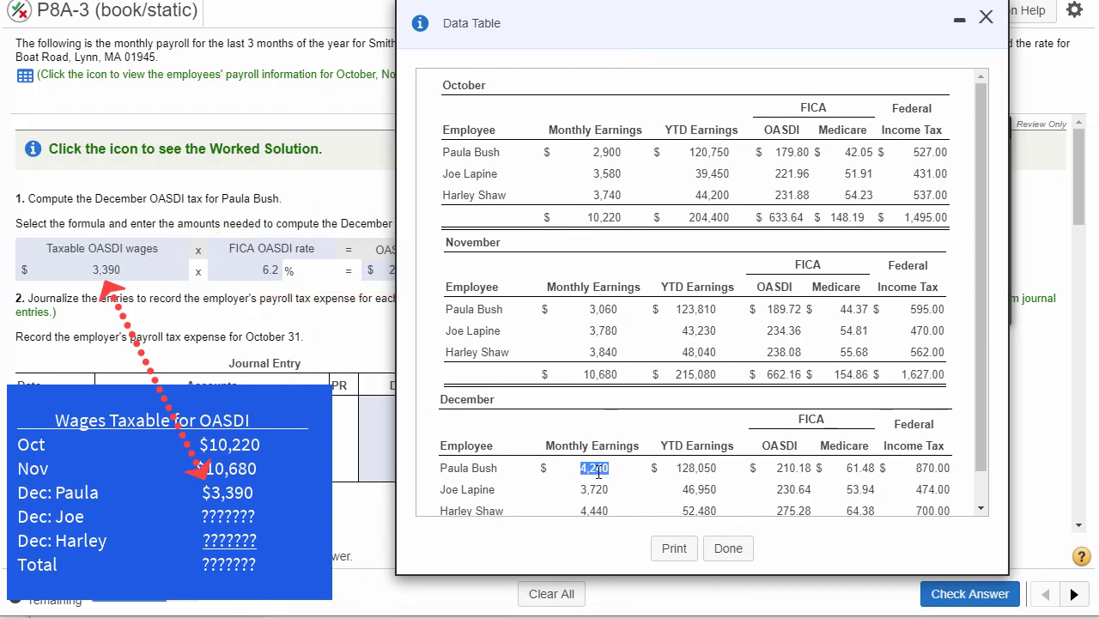
double_click(107, 268)
scroll(661, 489, down, 1)
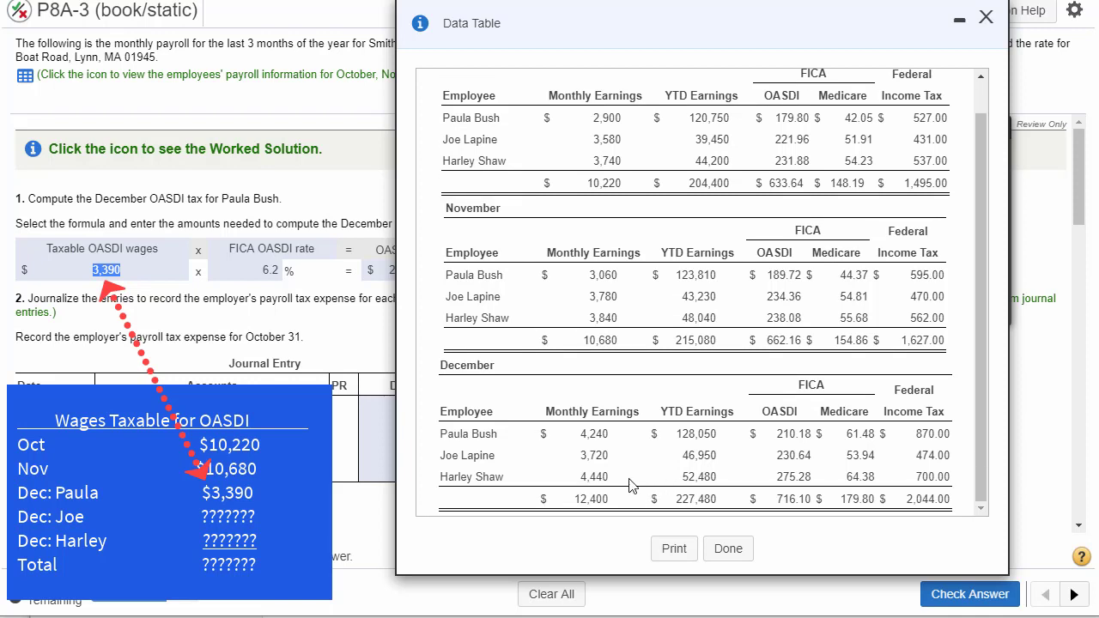
- Look up the other two employees' December monthly earnings and check their year-to-date earnings against the wage base
double_click(594, 456)
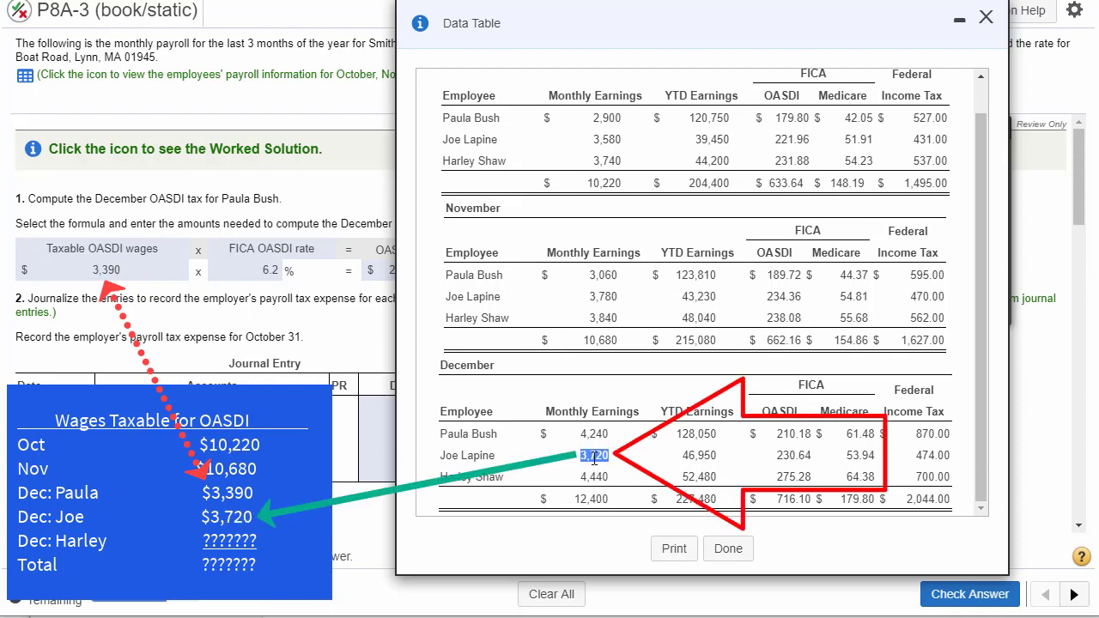
double_click(587, 479)
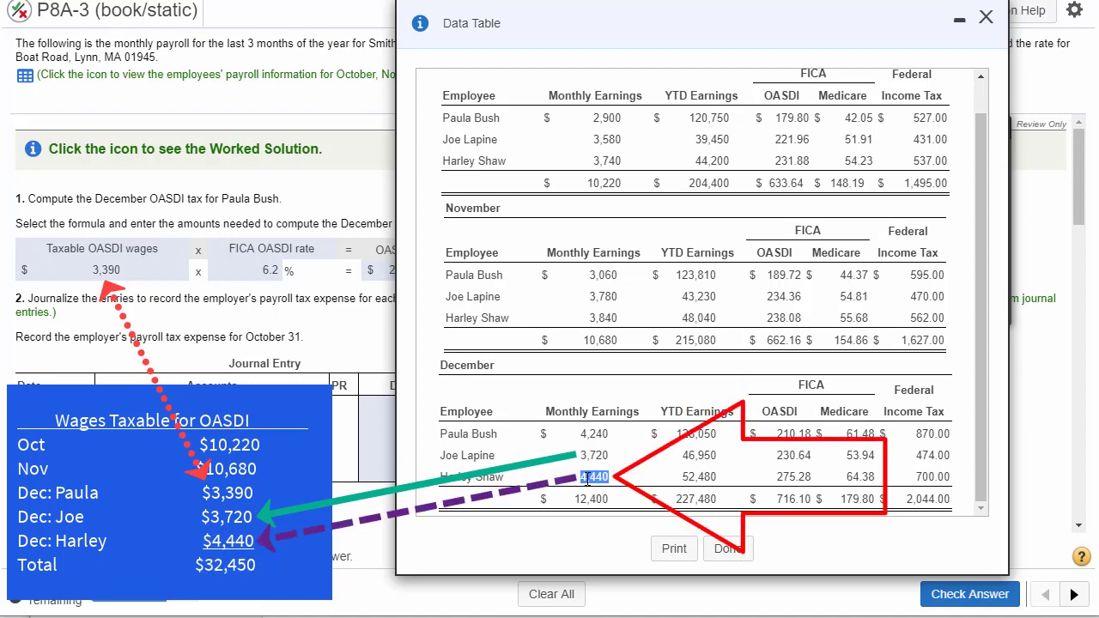
double_click(691, 457)
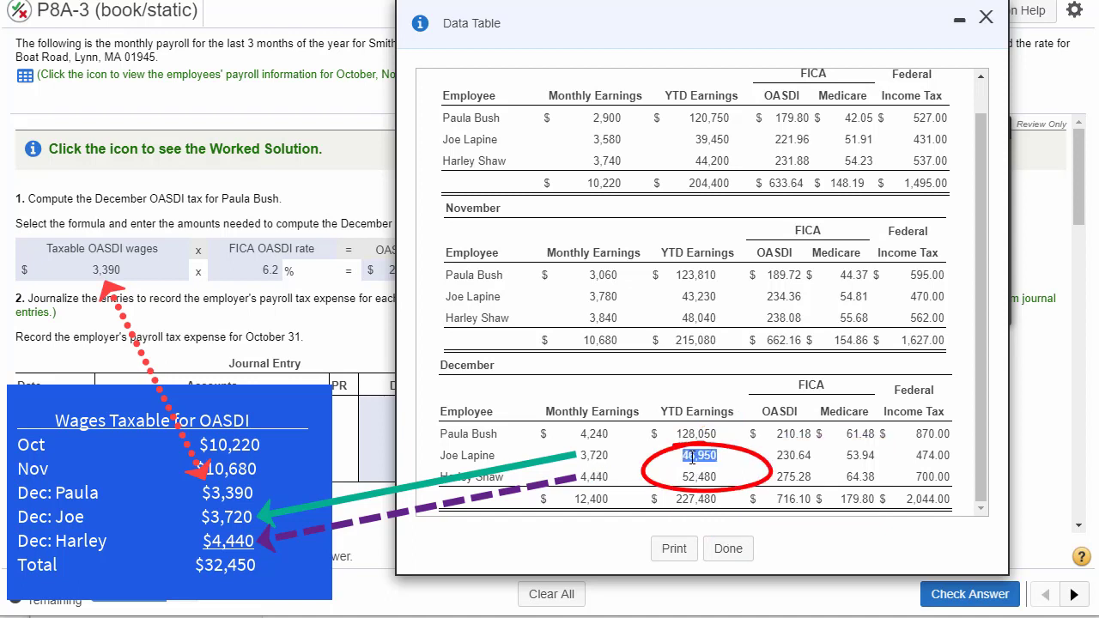
click(692, 477)
double_click(692, 477)
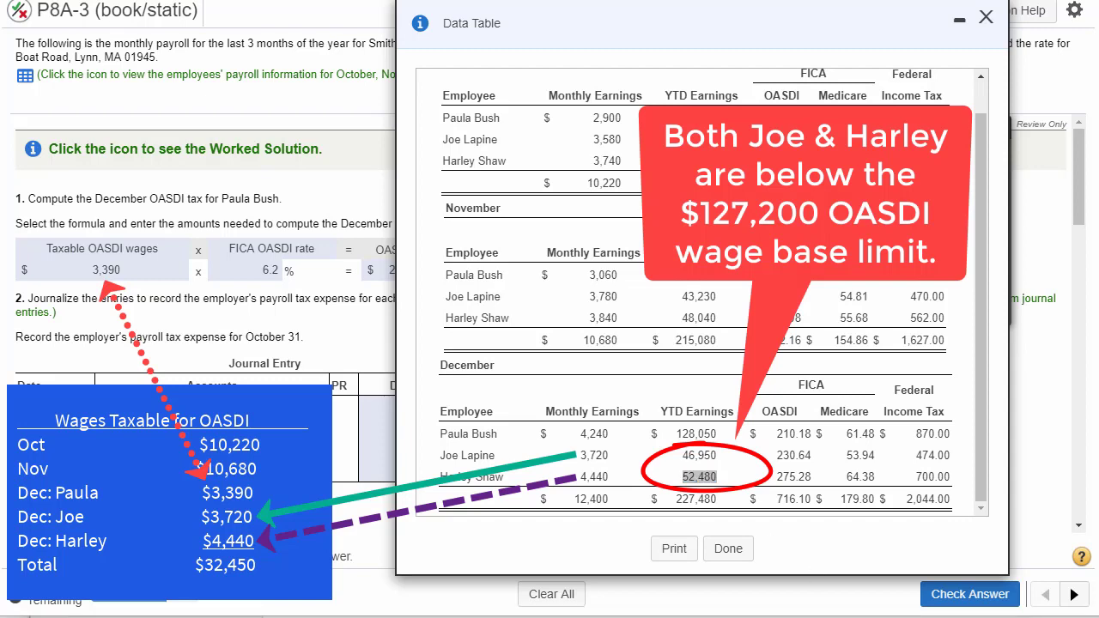
- Bring up the Snagit capture of the line 5a taxable OASDI calculation alongside the payroll data table
drag(458, 614, 454, 272)
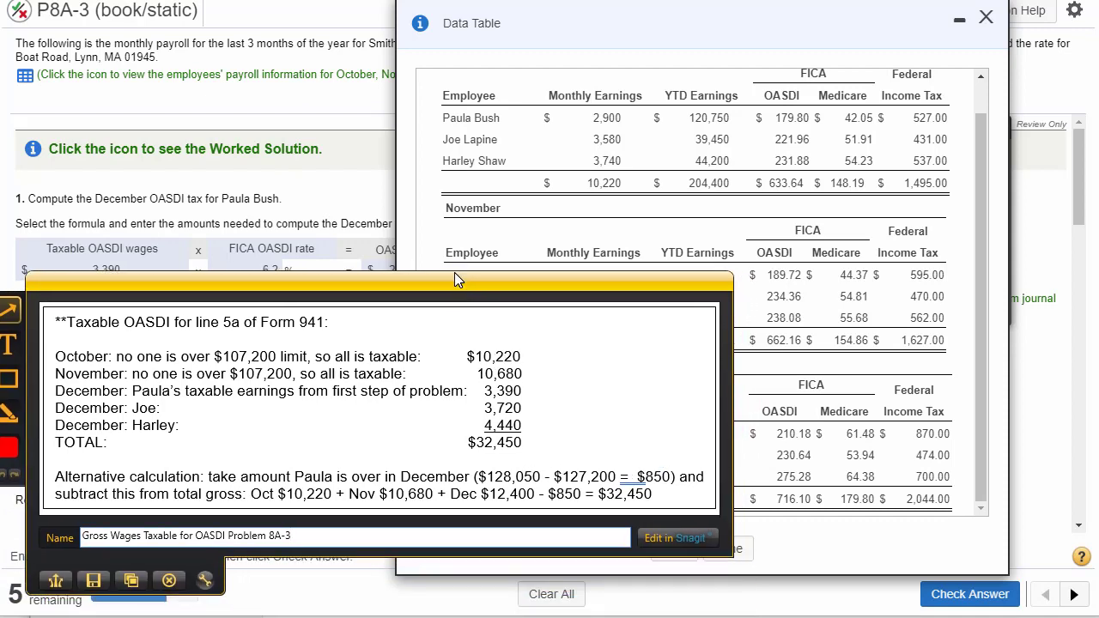
drag(706, 21, 798, 28)
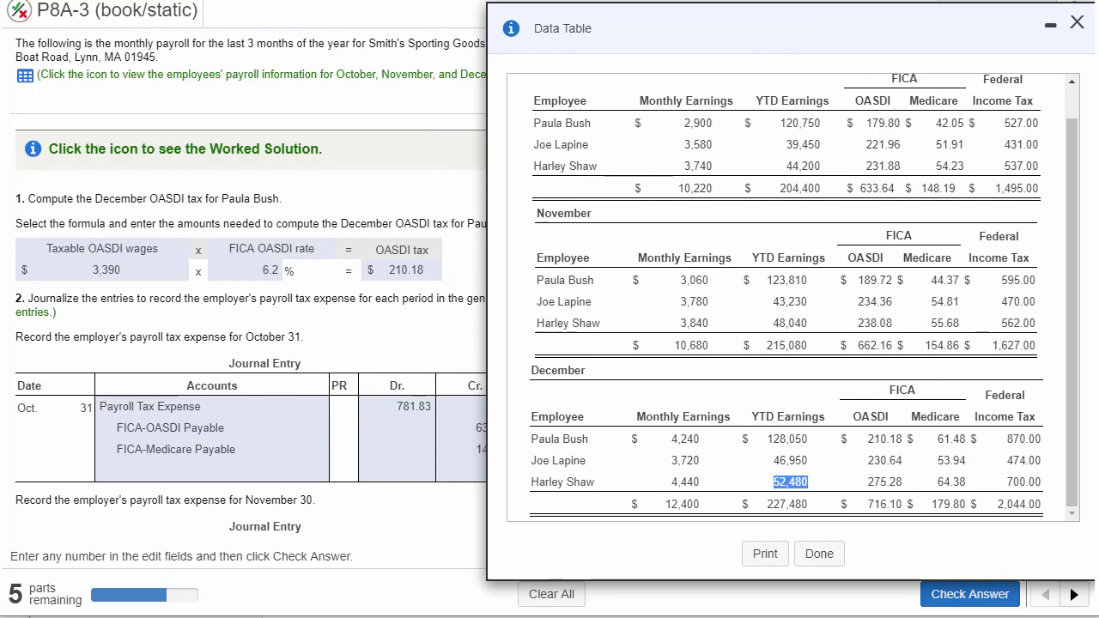
key(alt+Tab)
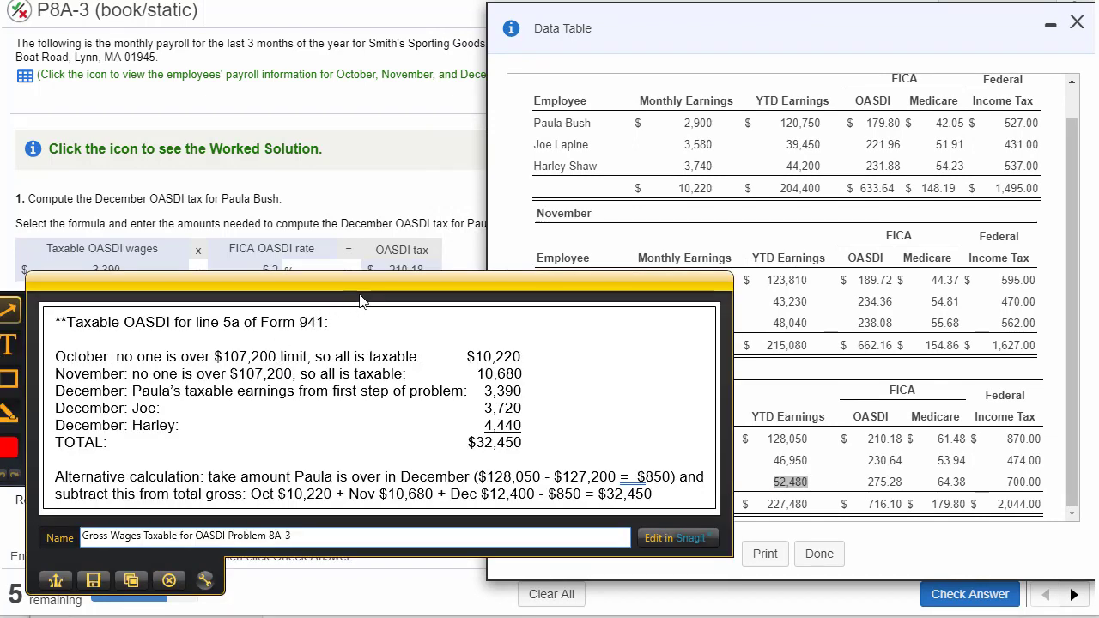
- Reposition the calculation capture to compare its October and November taxable wages with the totals in the data table
drag(360, 301, 358, 372)
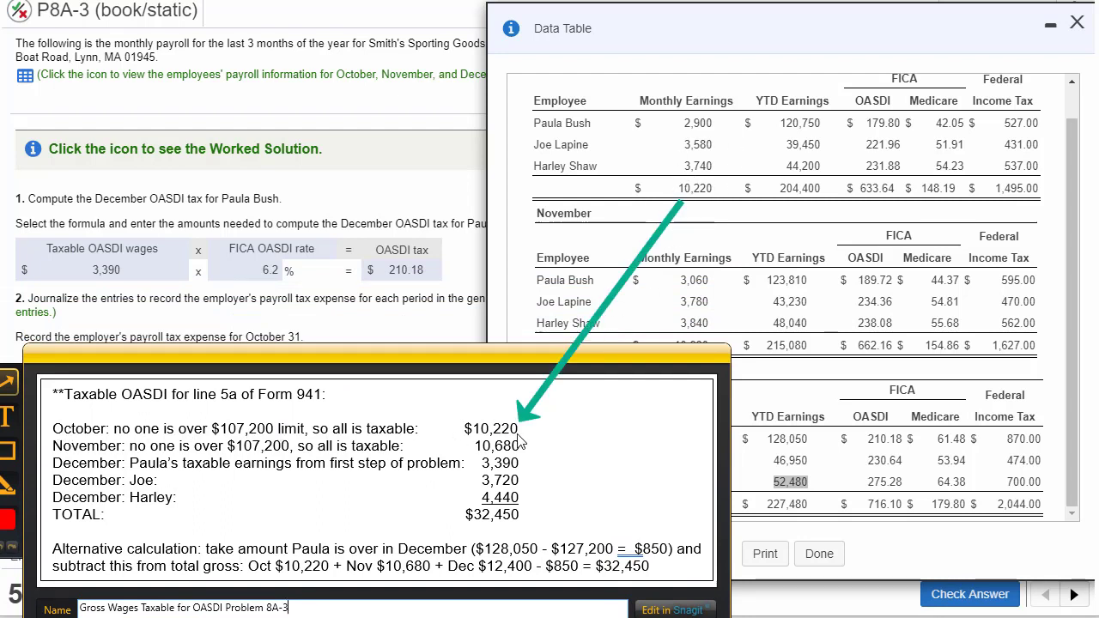
drag(452, 369, 450, 406)
drag(669, 354, 519, 468)
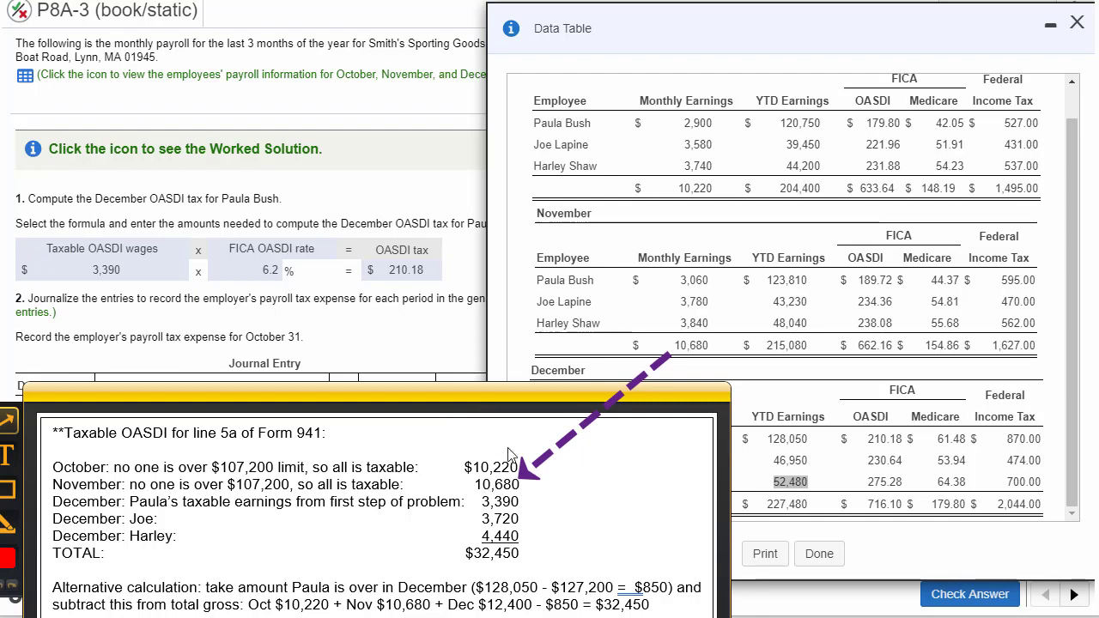
drag(532, 404, 509, 354)
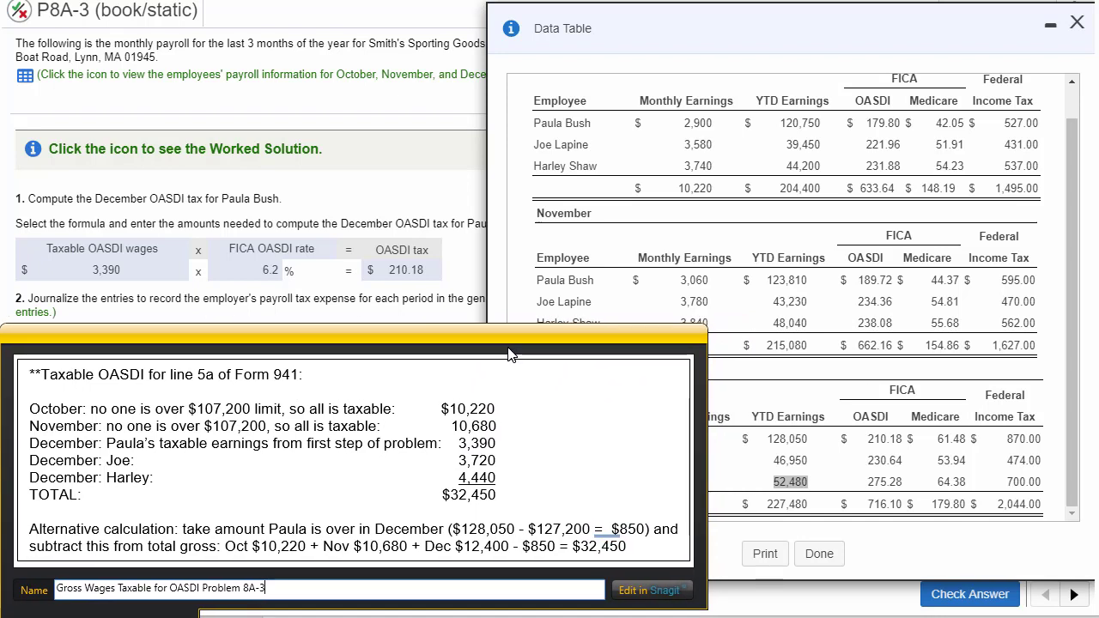
- Move the data table farther aside and return to the Snagit capture to read the total taxable OASDI wages
click(603, 29)
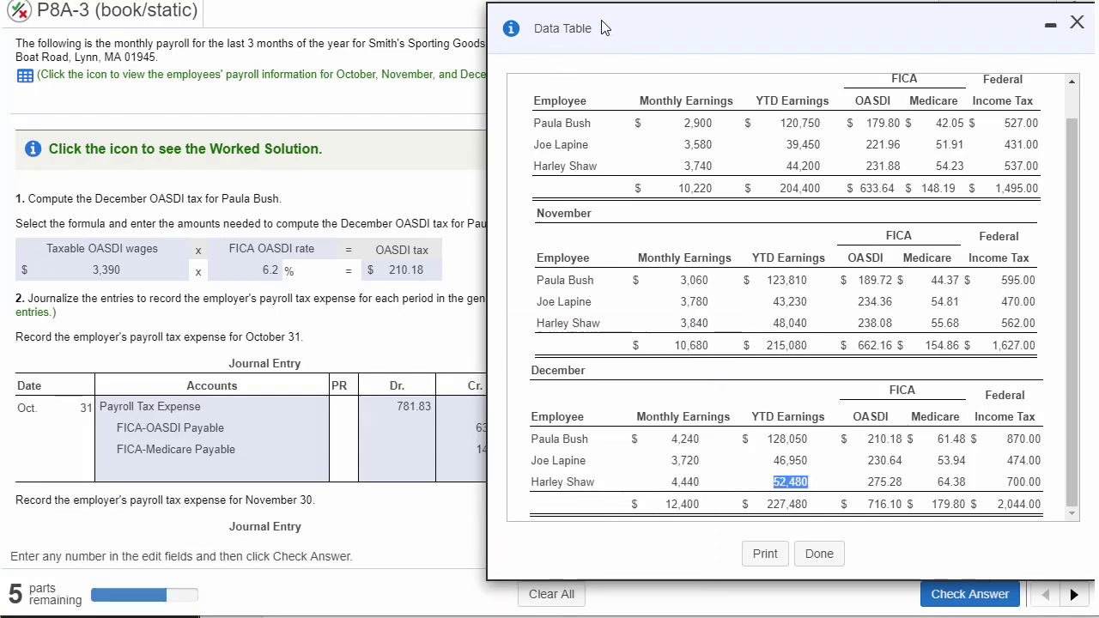
drag(603, 28, 822, 32)
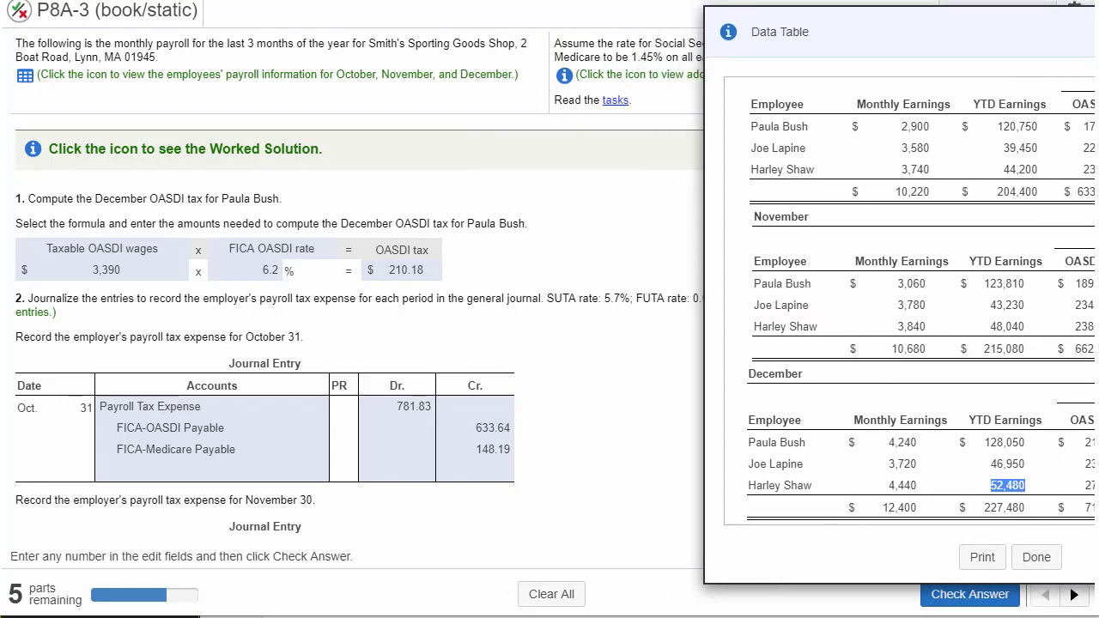
key(alt+Tab)
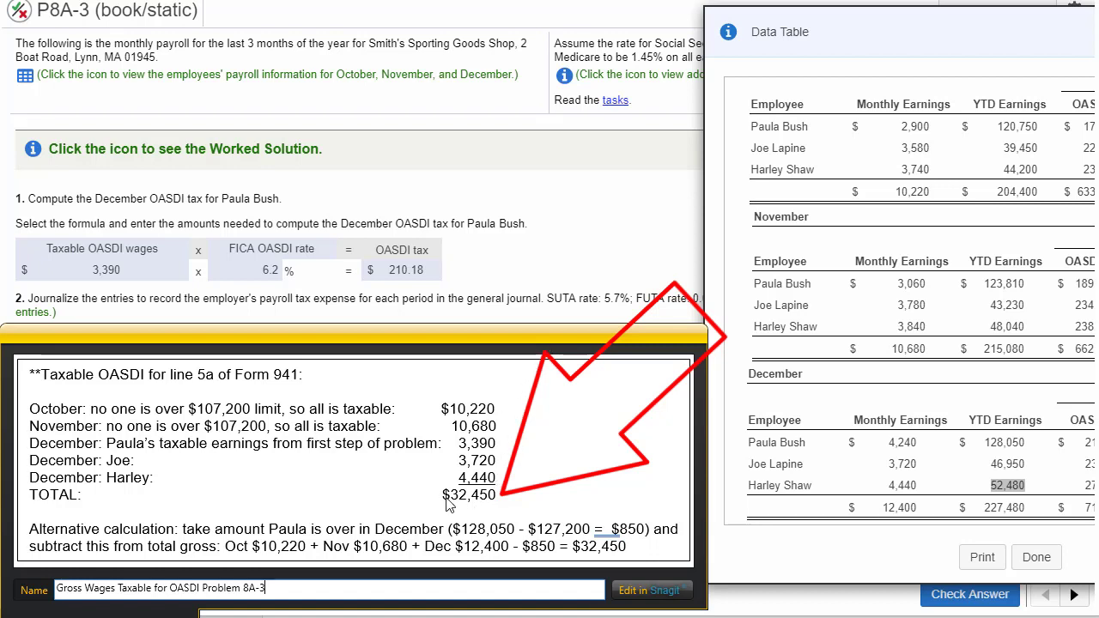
- Close the payroll data table and enter 32,450 as the taxable social security wages in column 1 of line 5a
drag(489, 342, 0, 360)
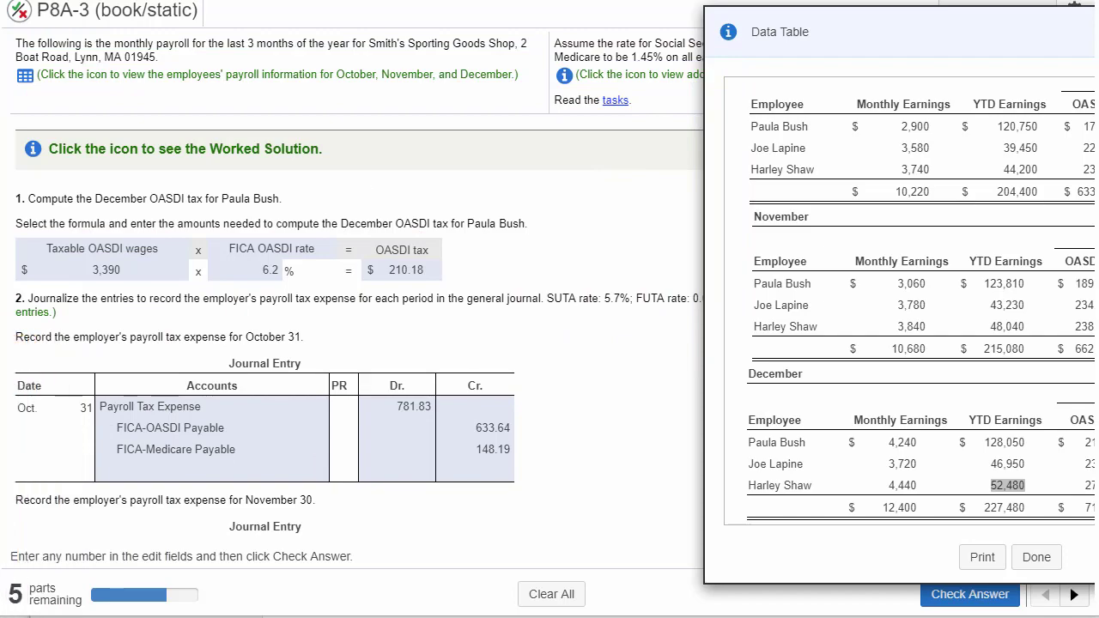
drag(986, 28, 556, 50)
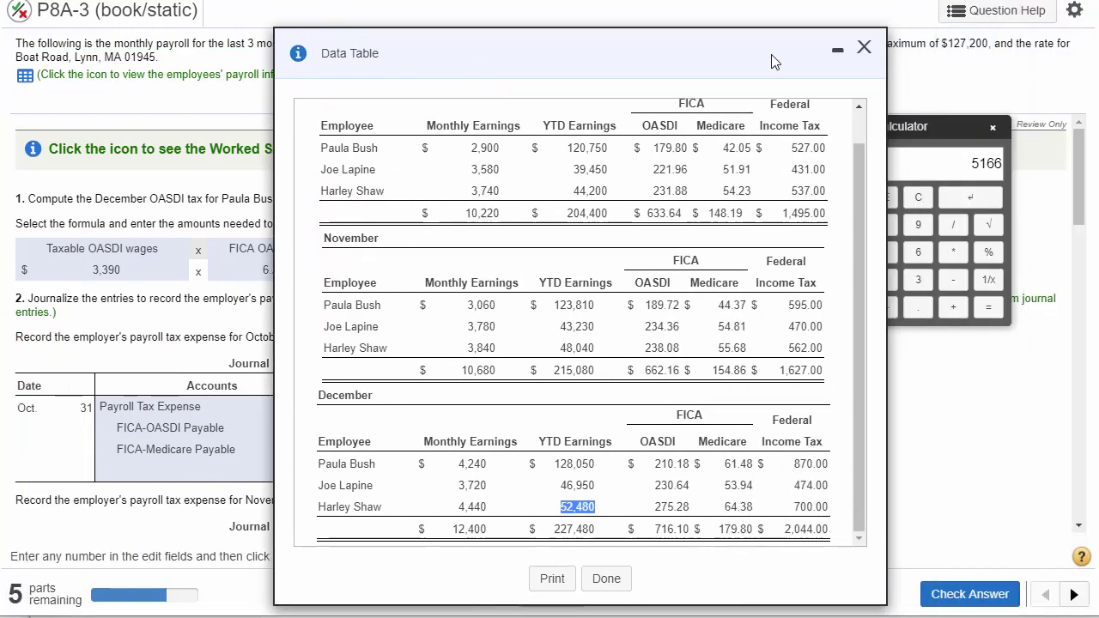
click(865, 48)
drag(1079, 222, 1081, 482)
click(267, 426)
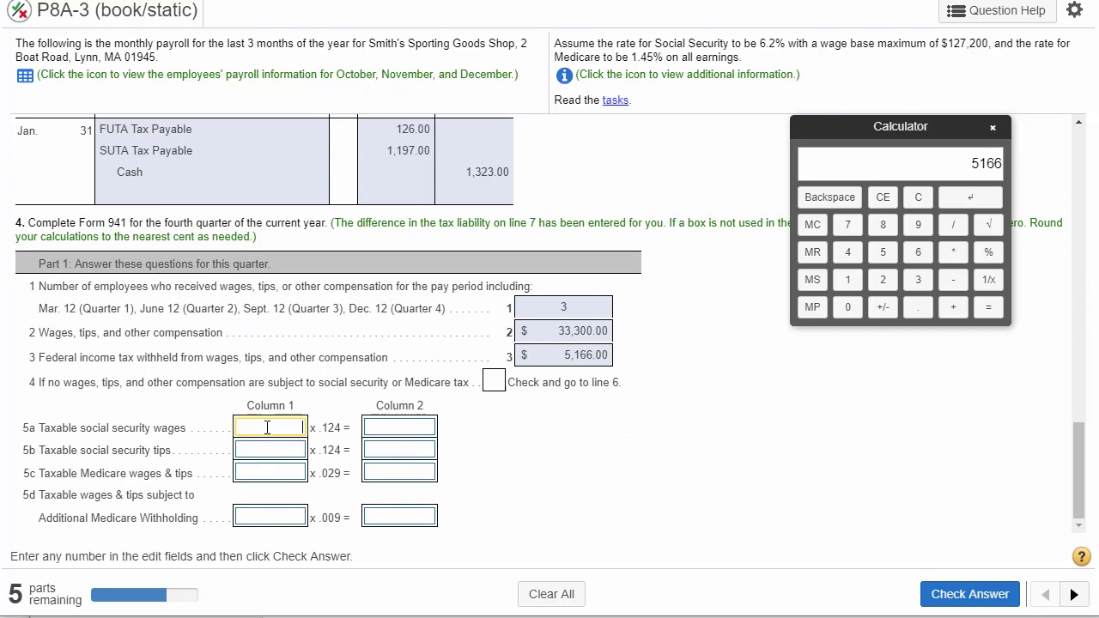
text(32)
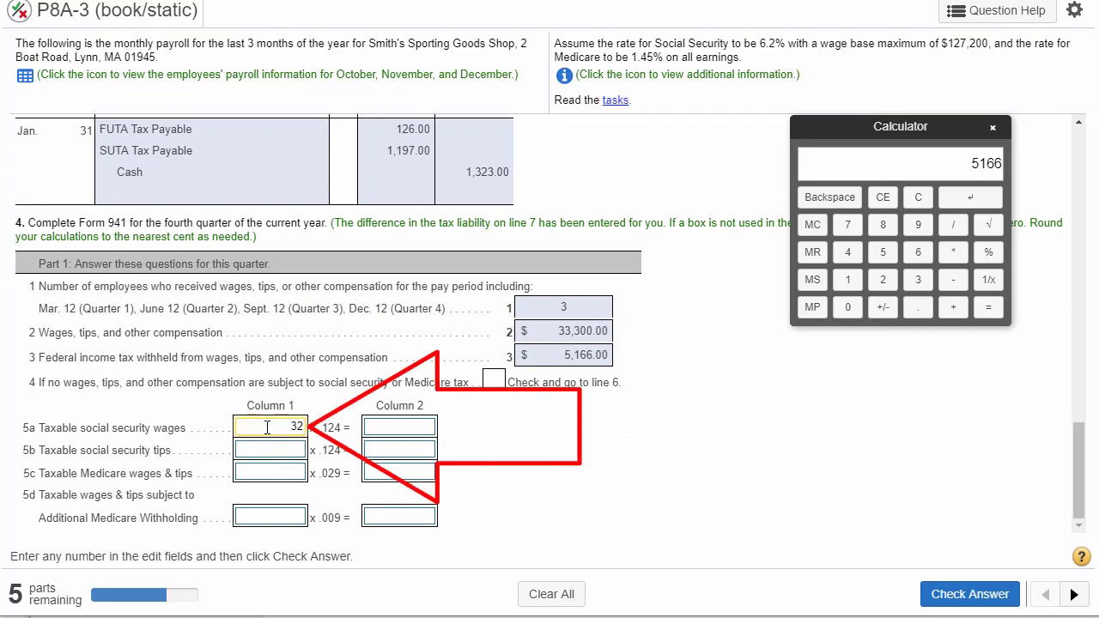
text(,450)
- Recheck the Snagit calculation of taxable OASDI wages and review the line 5a wages and multiplier
drag(0, 319, 700, 0)
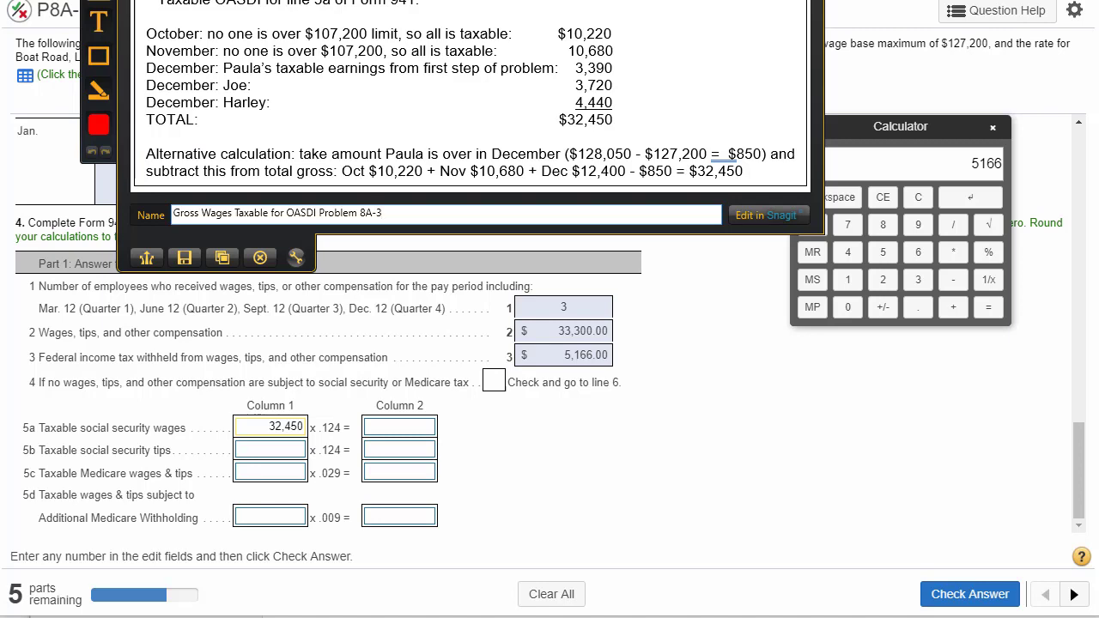
drag(667, 0, 0, 142)
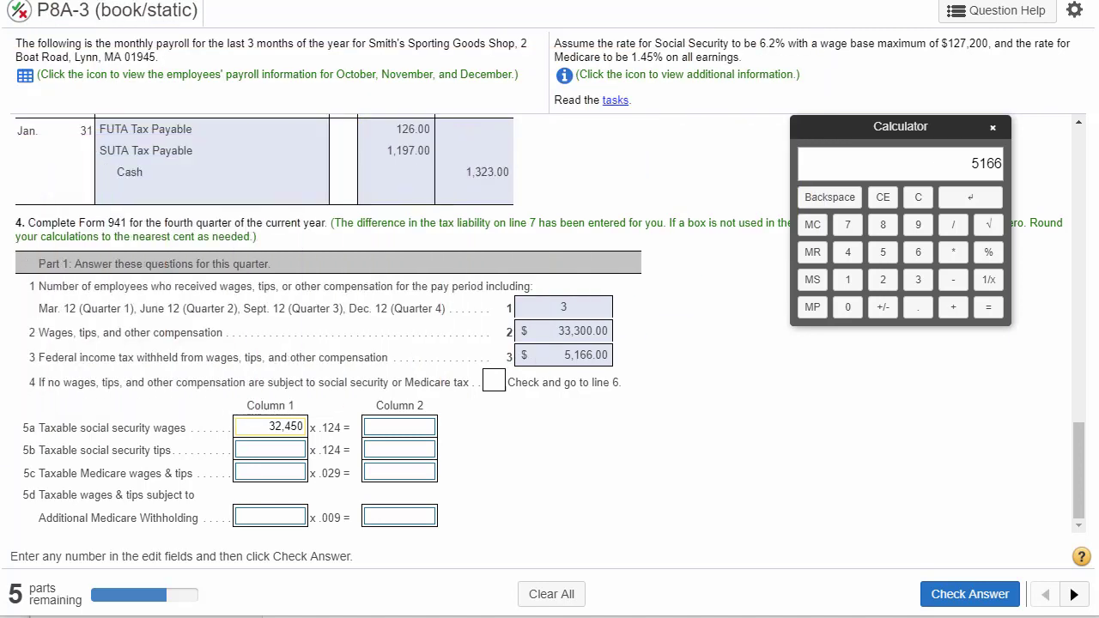
click(396, 434)
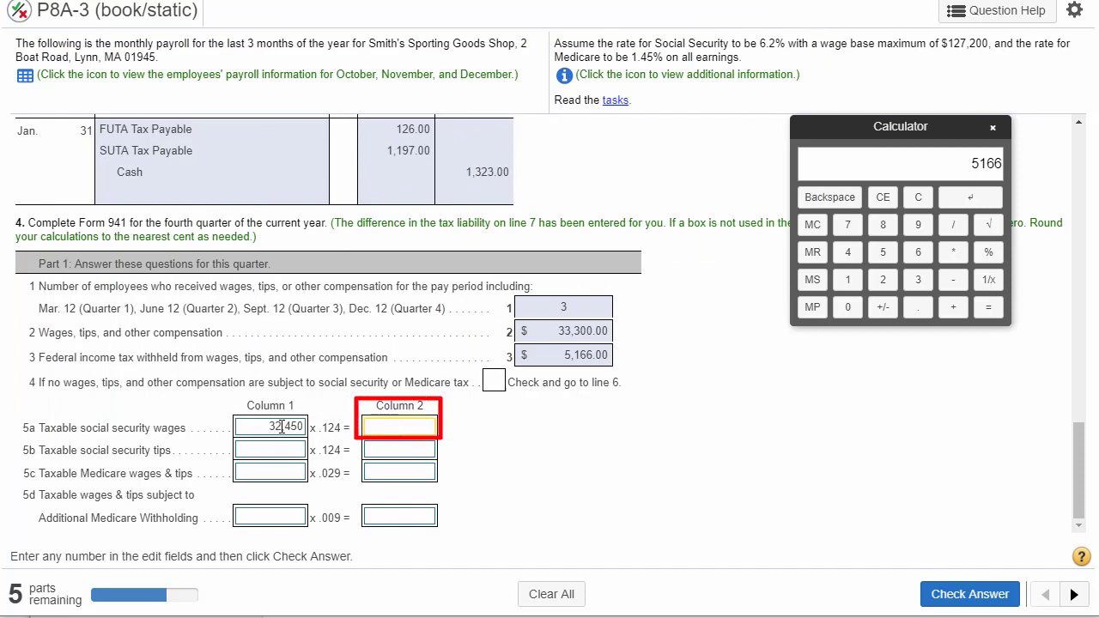
double_click(282, 426)
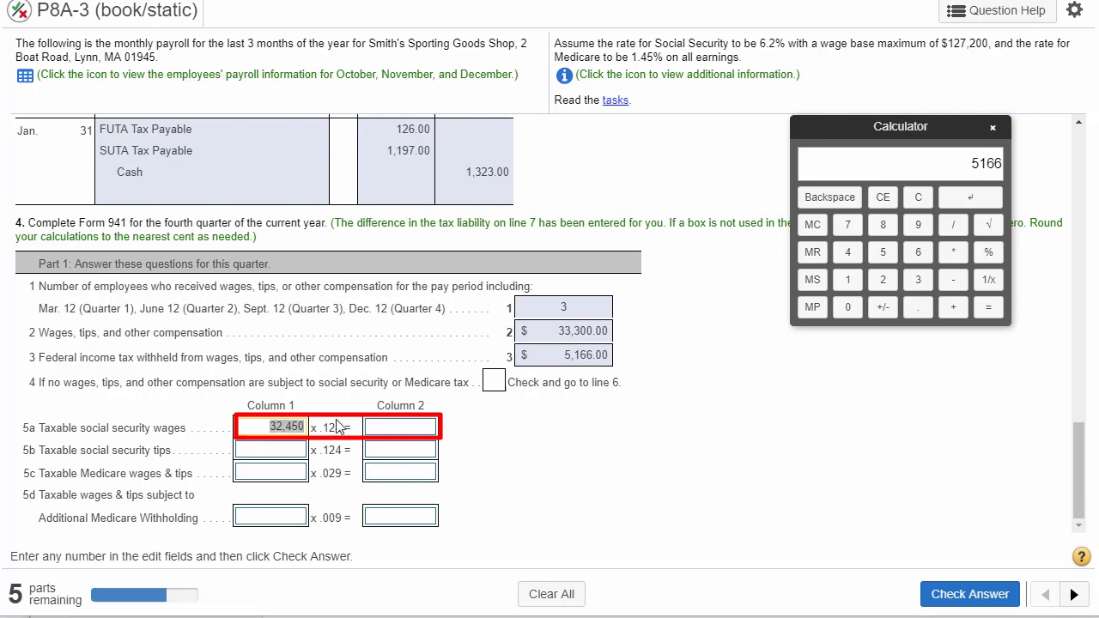
drag(342, 426, 320, 428)
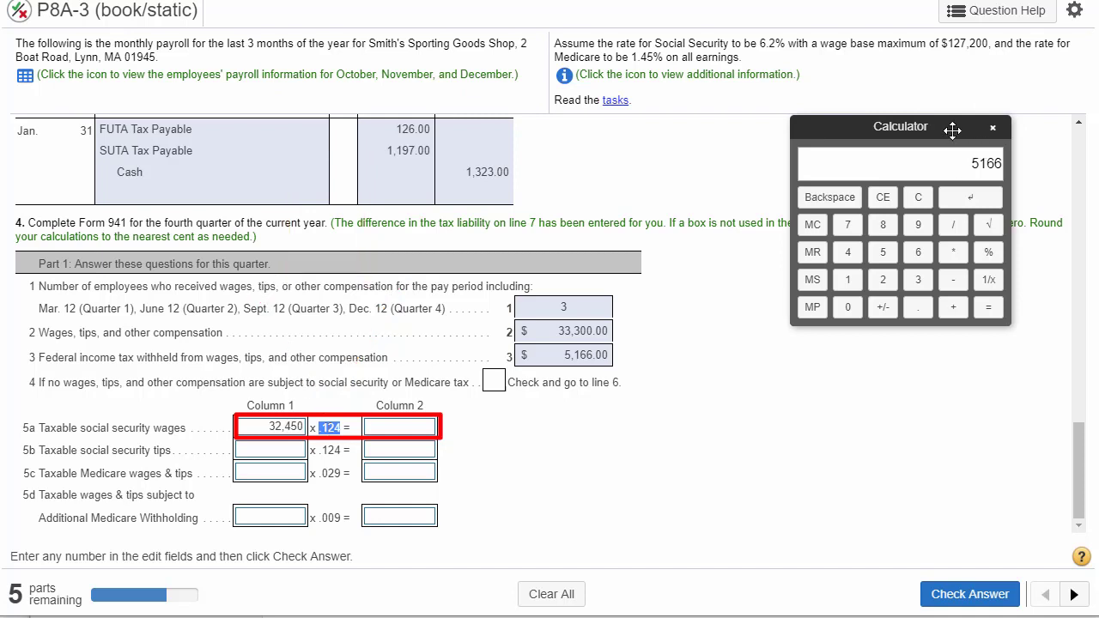
- Multiply 32,450 by .124 on the calculator and transfer the product, 4023.8, to column 2 of line 5a
drag(951, 130, 923, 223)
click(889, 292)
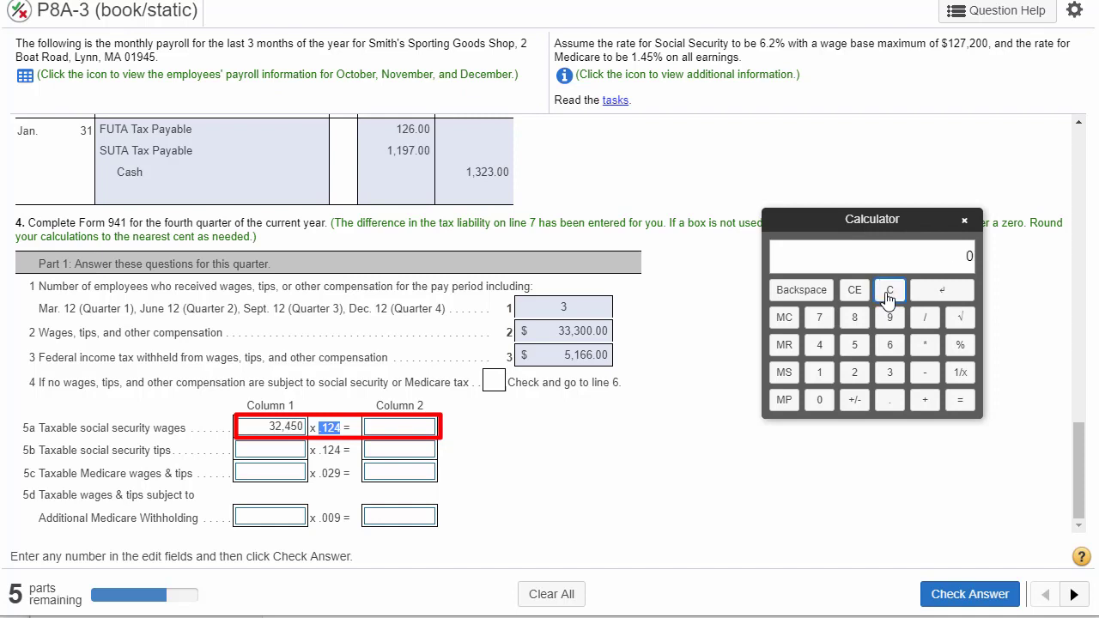
click(889, 371)
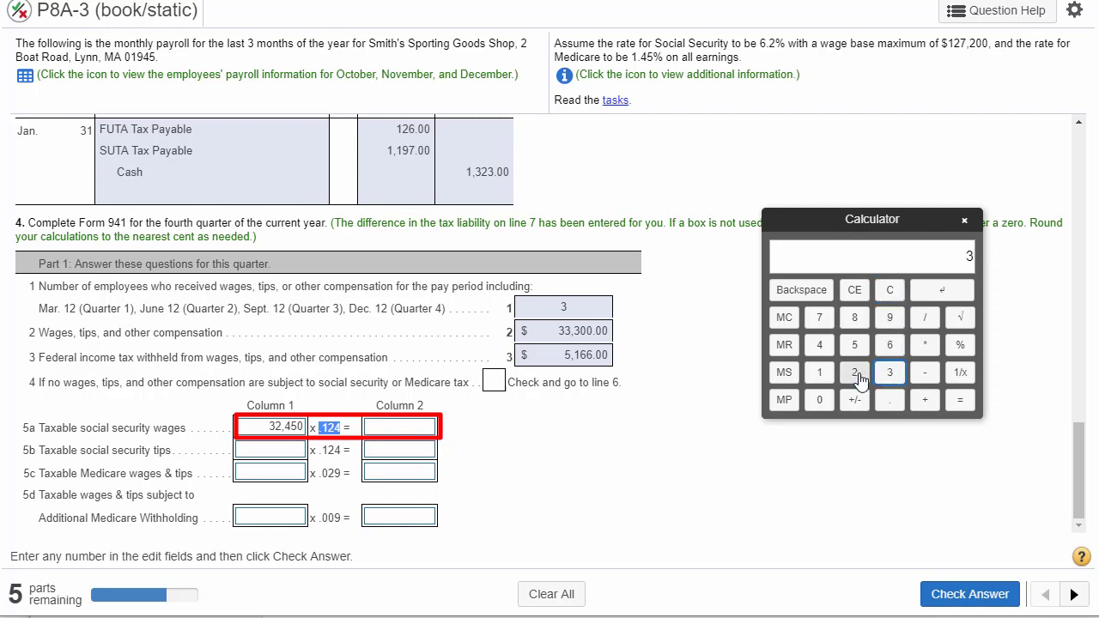
click(854, 372)
click(819, 344)
click(854, 344)
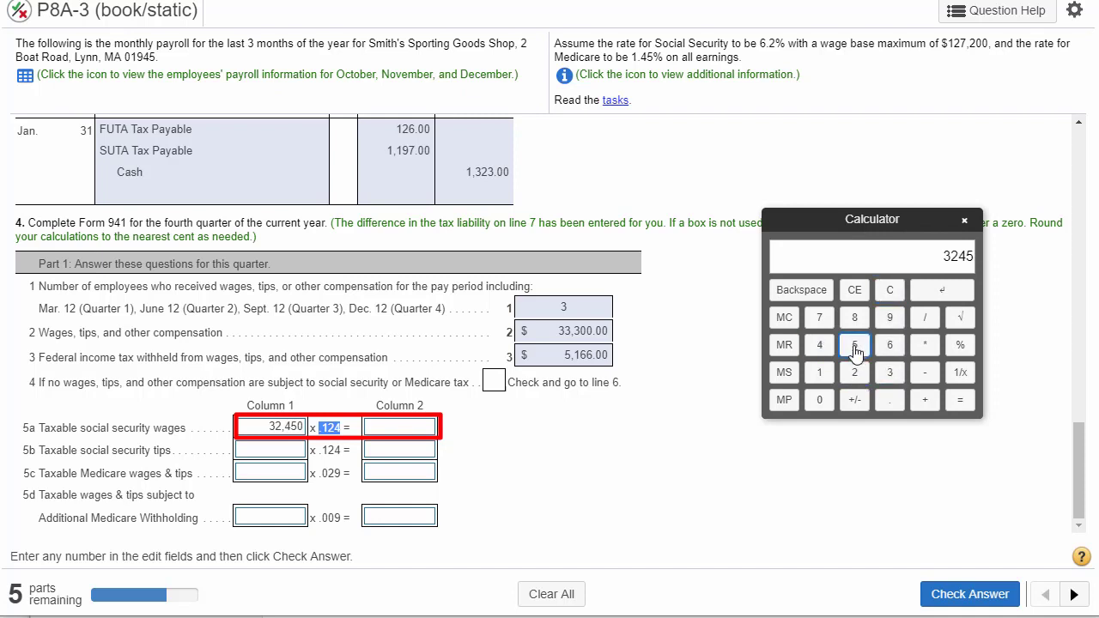
click(822, 400)
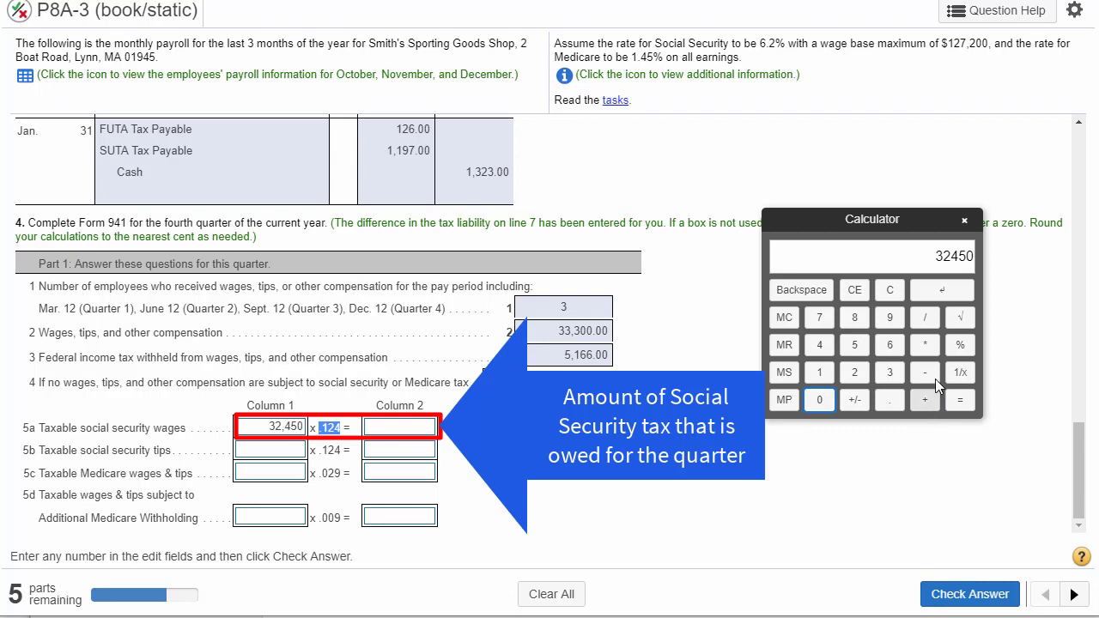
click(924, 346)
click(889, 399)
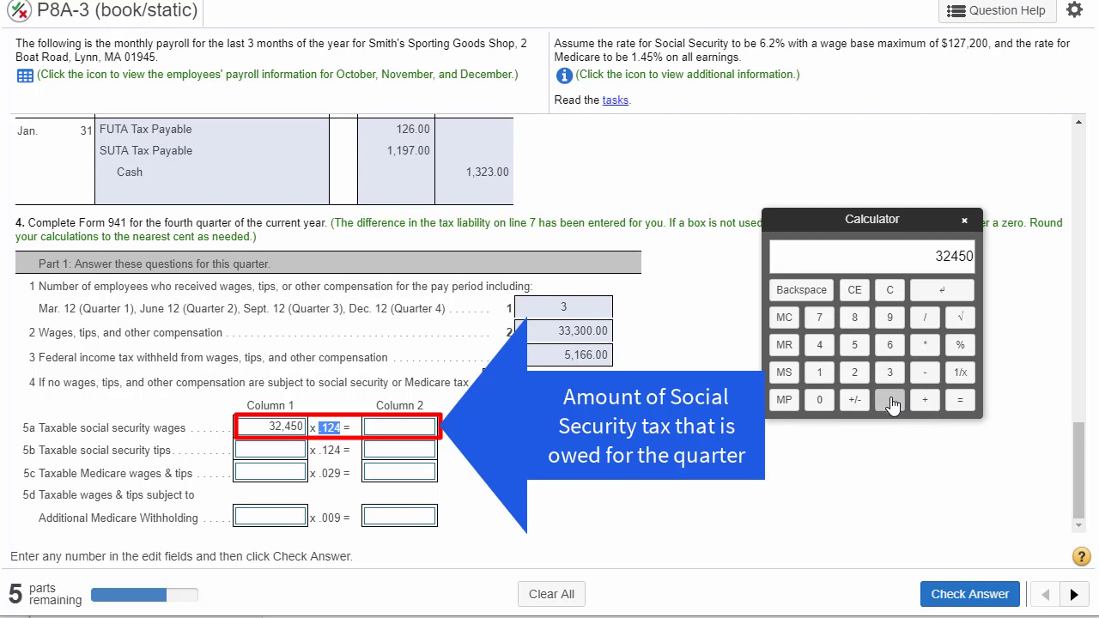
click(818, 373)
click(854, 373)
click(820, 345)
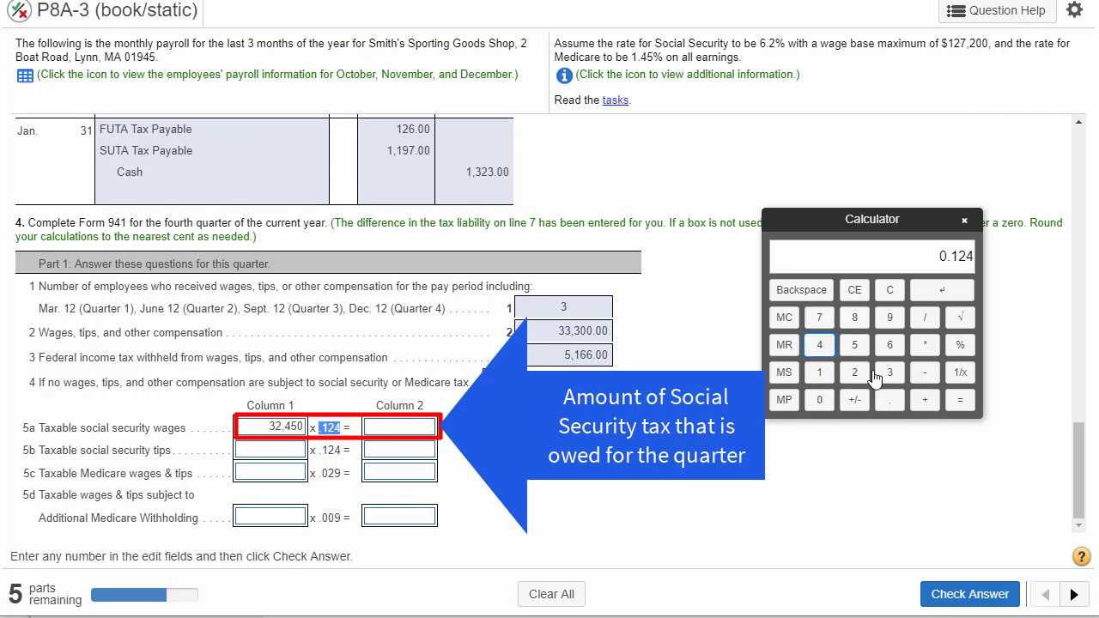
click(960, 400)
click(418, 429)
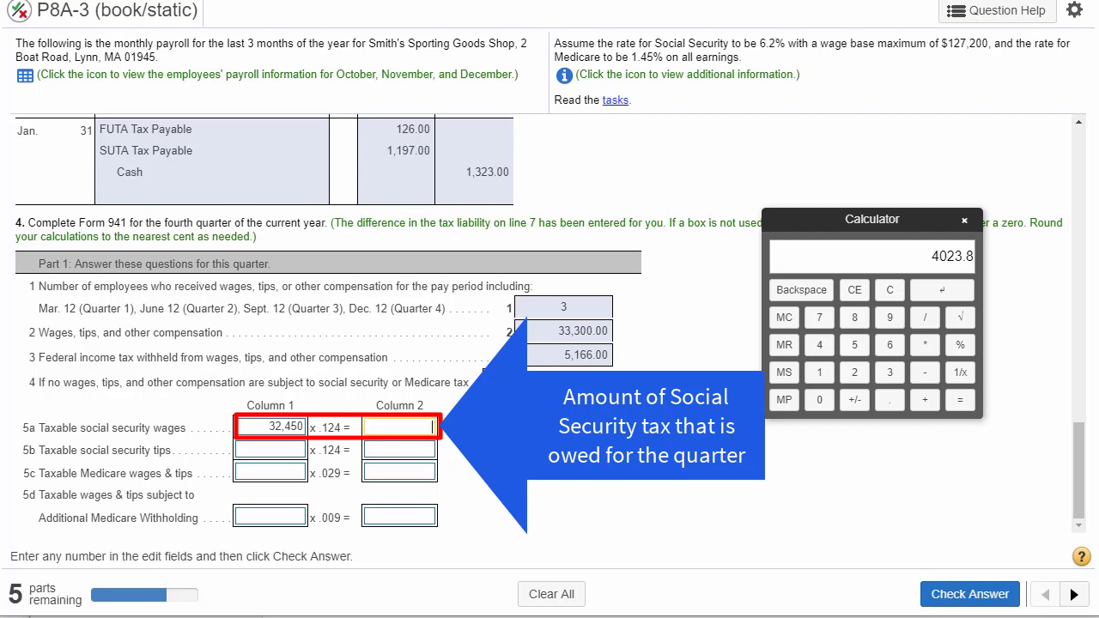
click(944, 292)
- Verify the line 5a tax on the calculator by taking 12.4% of 32,450
click(889, 290)
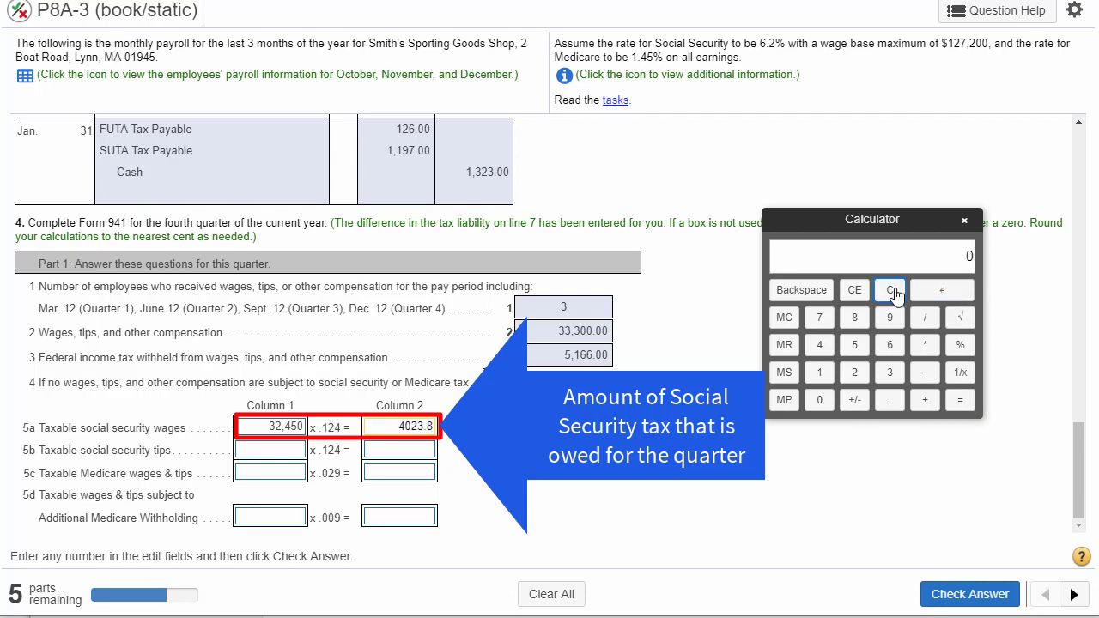
click(889, 372)
click(854, 372)
click(819, 345)
click(854, 344)
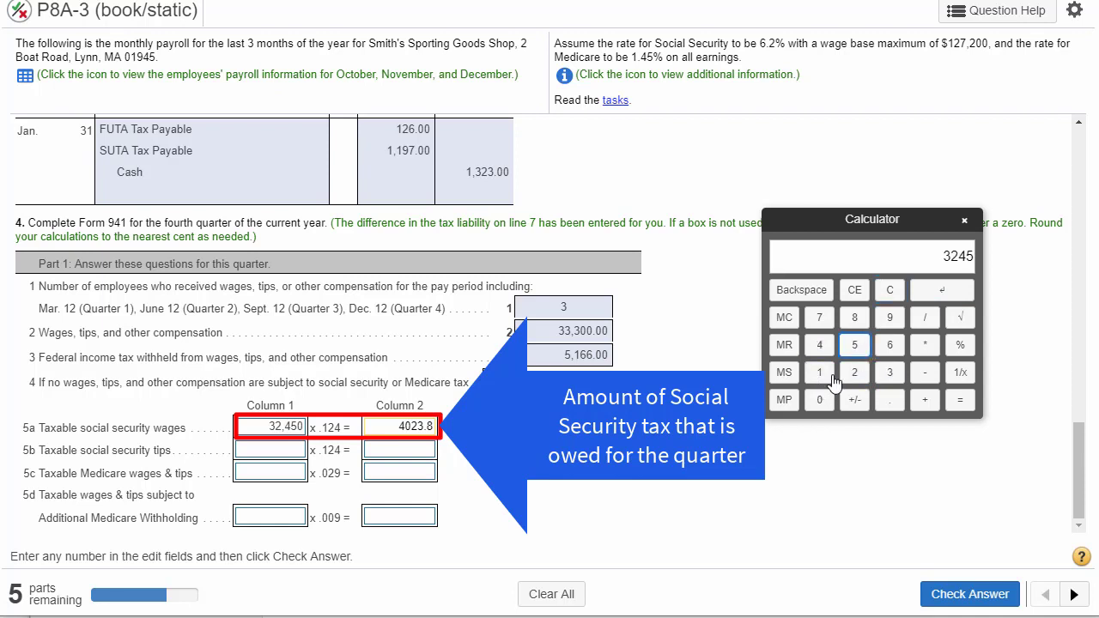
click(819, 399)
click(925, 344)
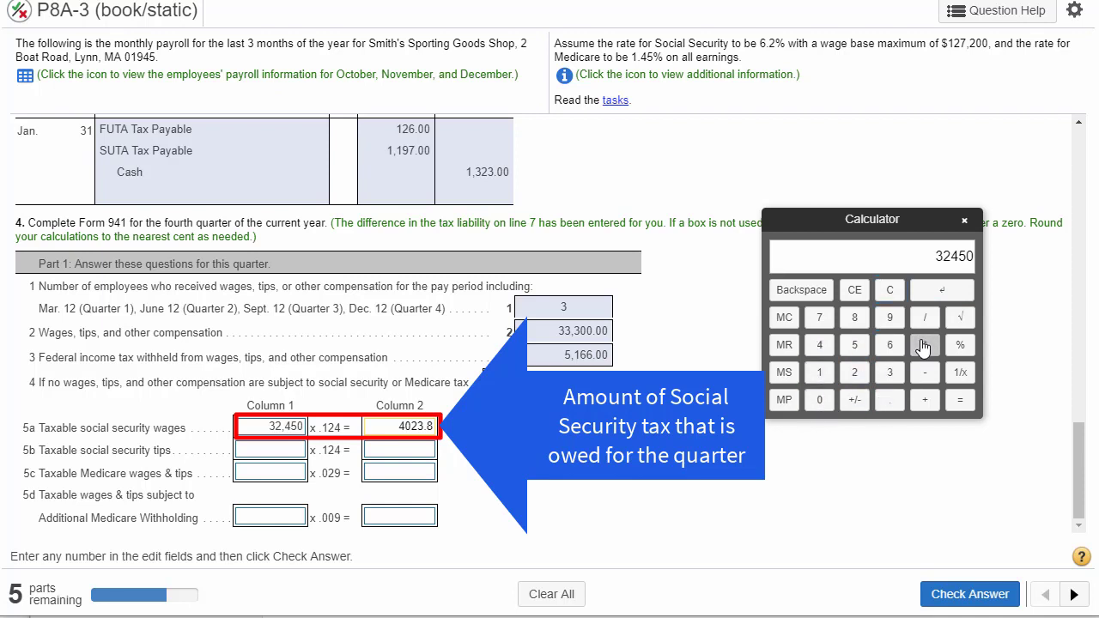
click(819, 372)
click(854, 372)
click(889, 399)
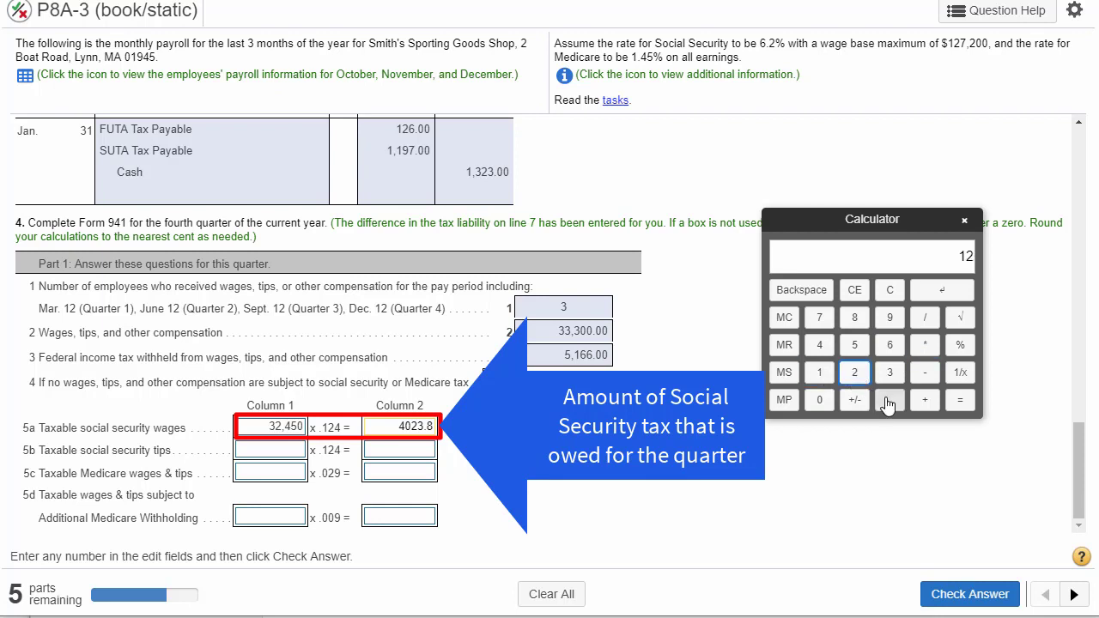
click(819, 344)
click(958, 346)
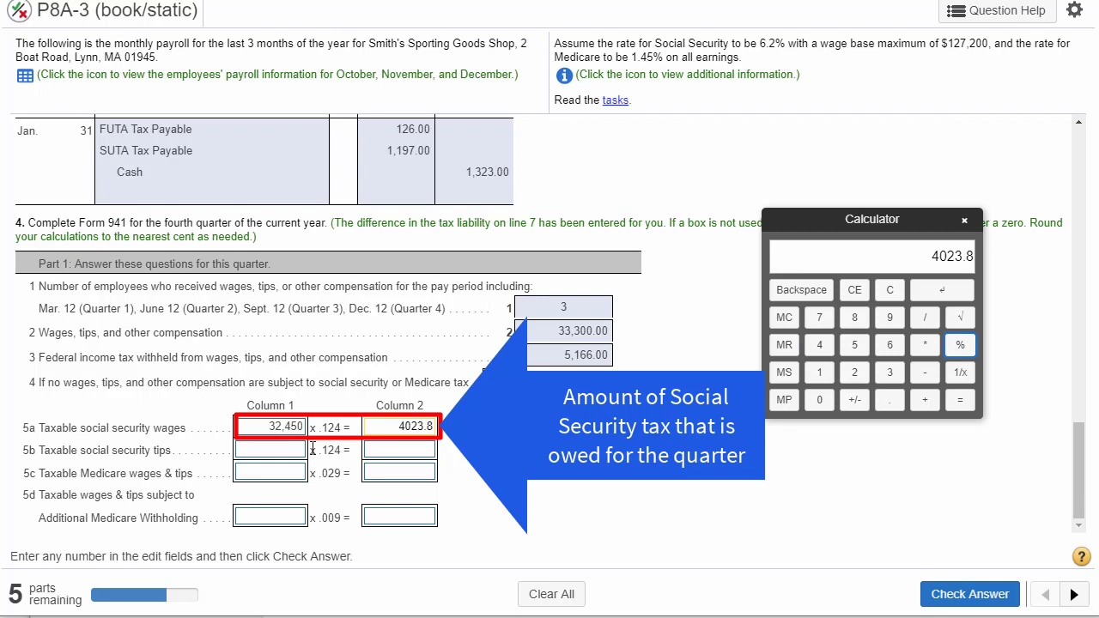
- Check line 5b for social security tips against the instruction on unused boxes, with the calculator moved aside
drag(52, 453, 171, 455)
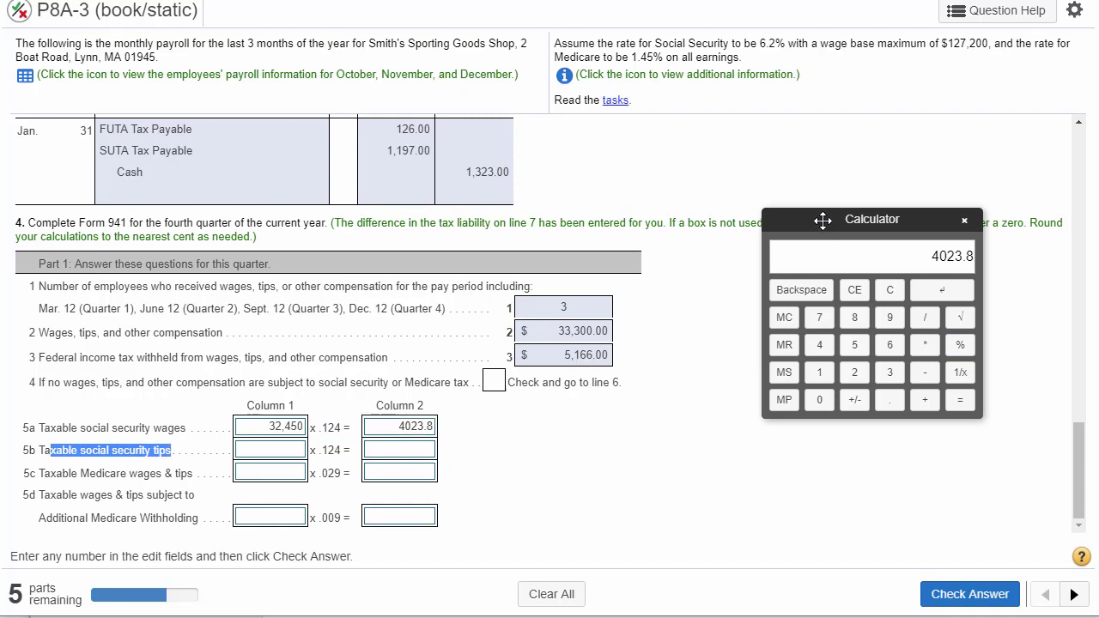
drag(790, 216, 778, 291)
drag(909, 225, 1025, 225)
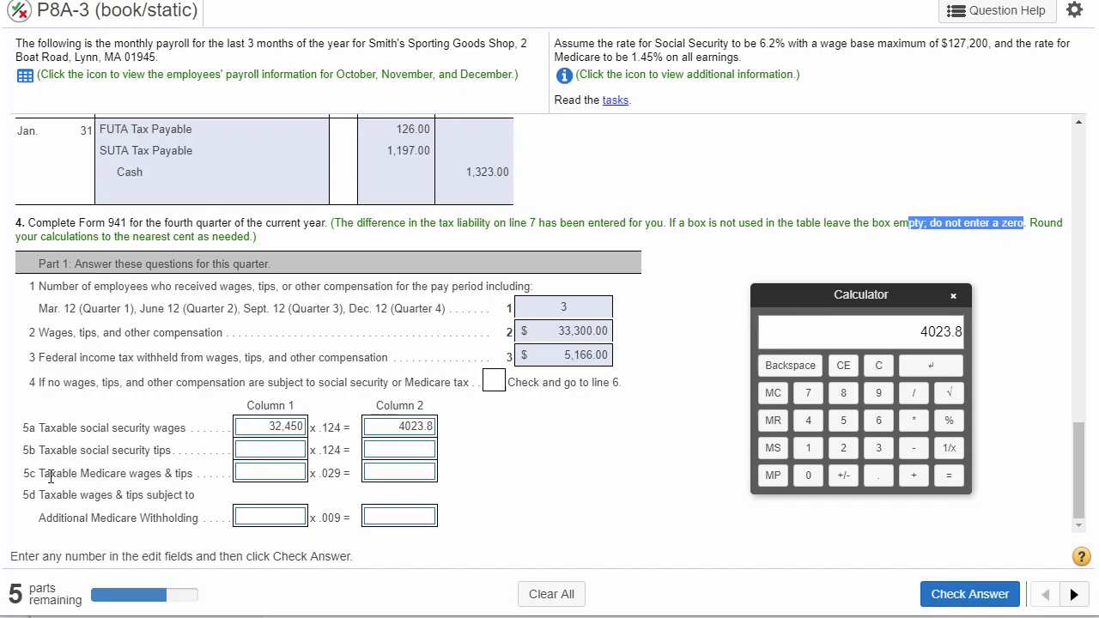
- Review the Medicare rule on earnings and copy the line 2 gross wages, 33,300.00, into column 1 of line 5c
drag(43, 473, 181, 477)
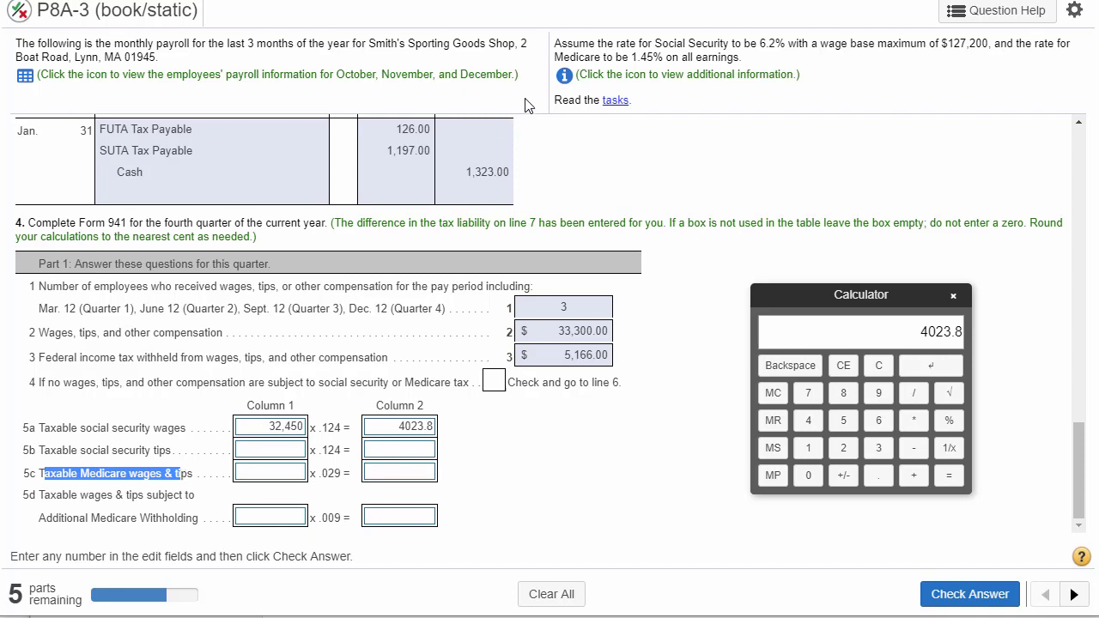
drag(555, 57, 735, 60)
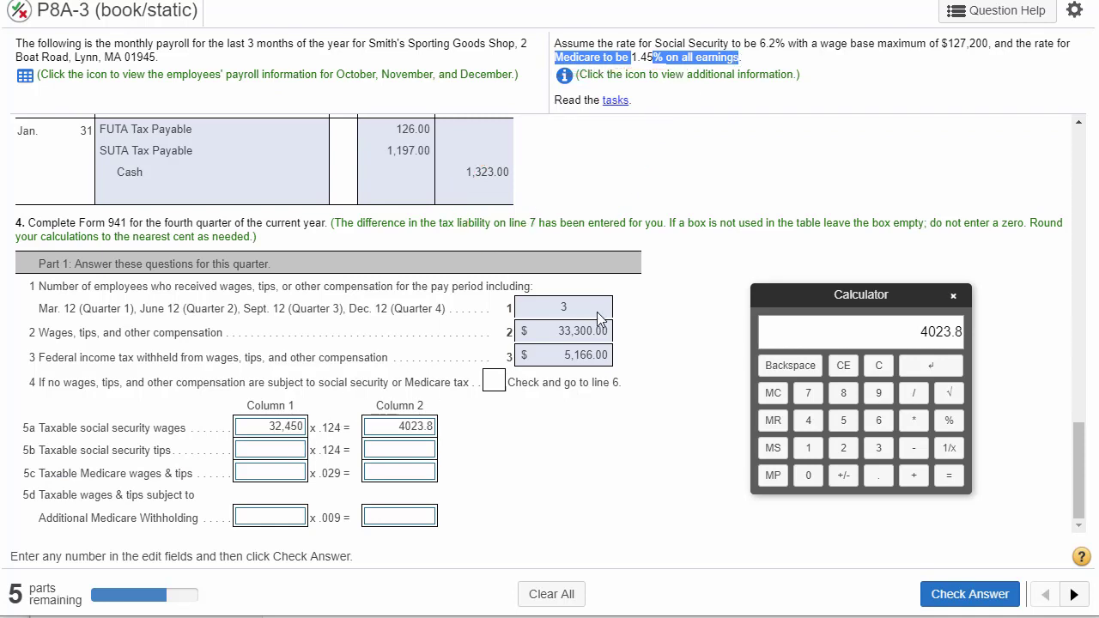
click(578, 326)
double_click(577, 328)
key(ctrl+c)
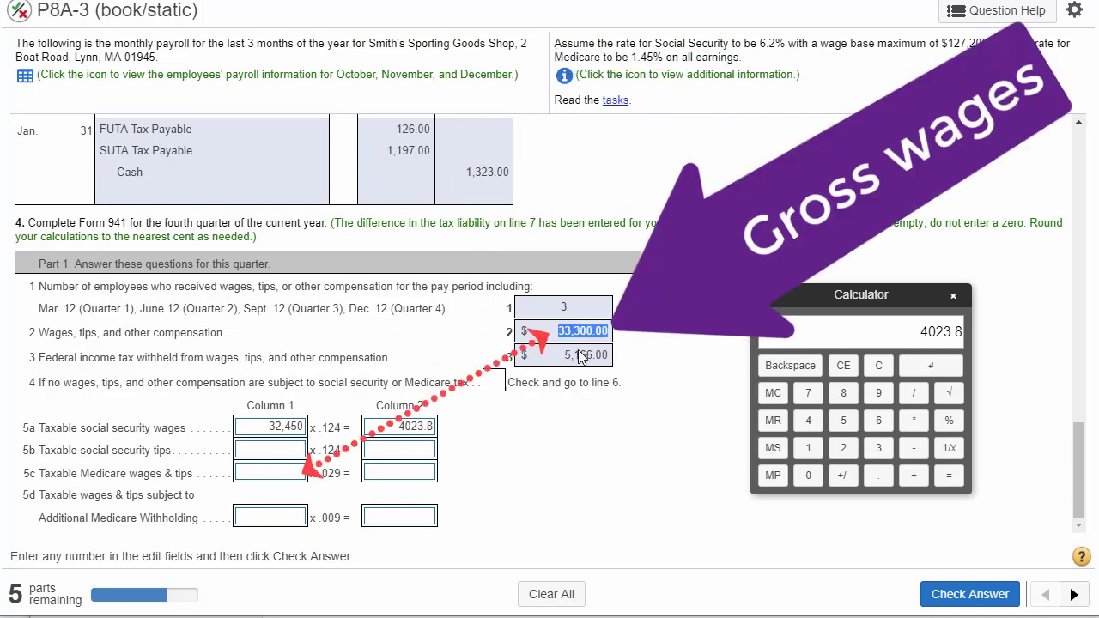
click(264, 479)
key(ctrl+v)
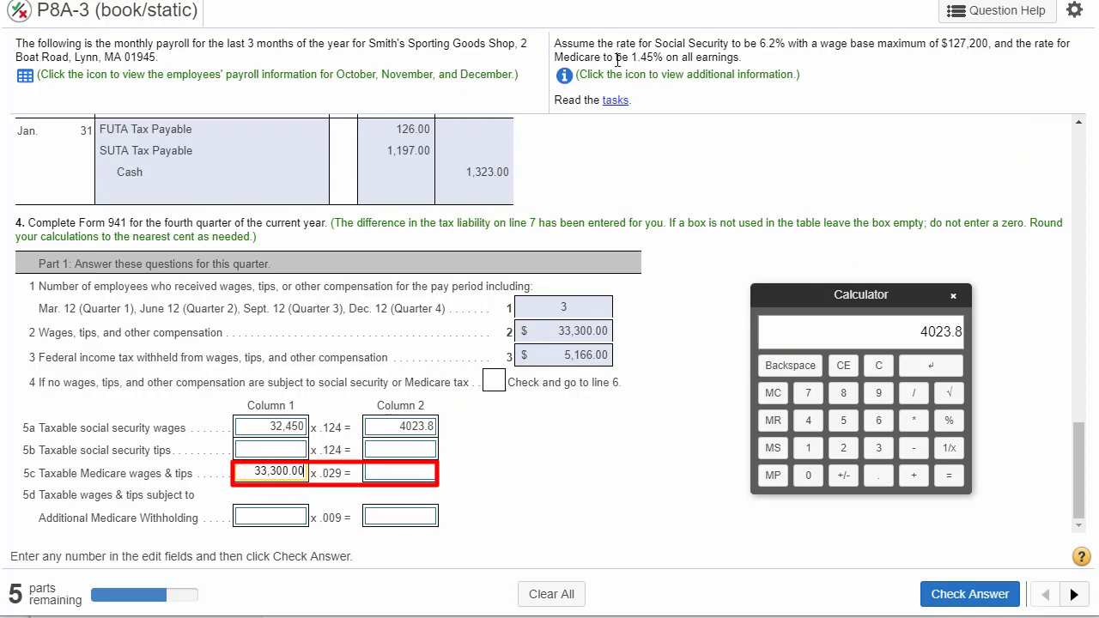
- Compare the Medicare rate given in the problem with the multiplier printed on line 5c
drag(613, 57, 675, 60)
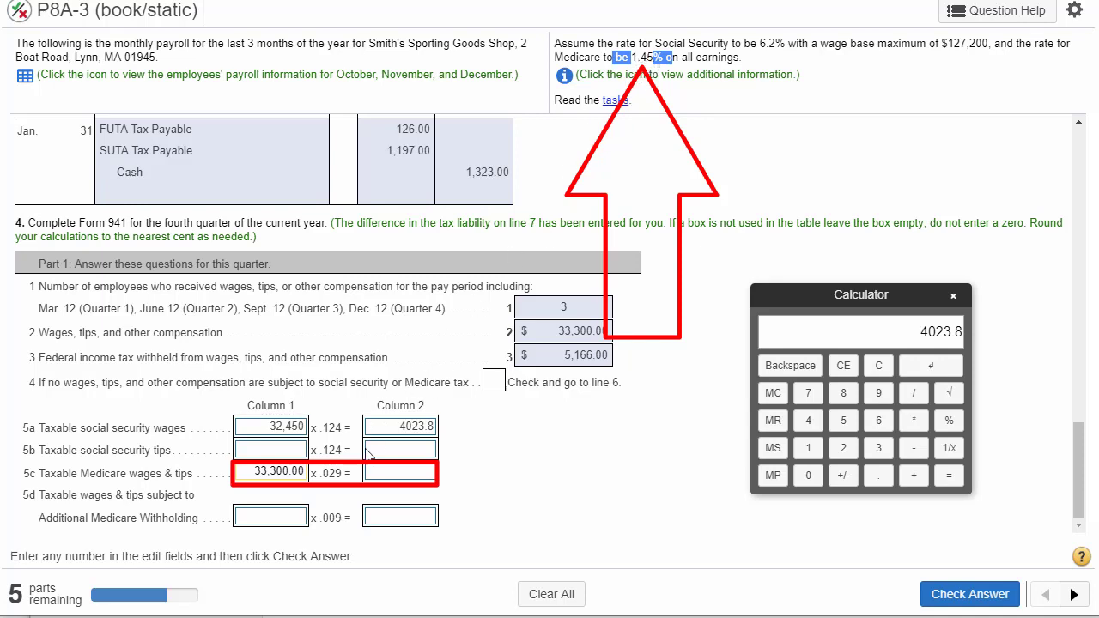
click(321, 477)
drag(321, 474, 347, 474)
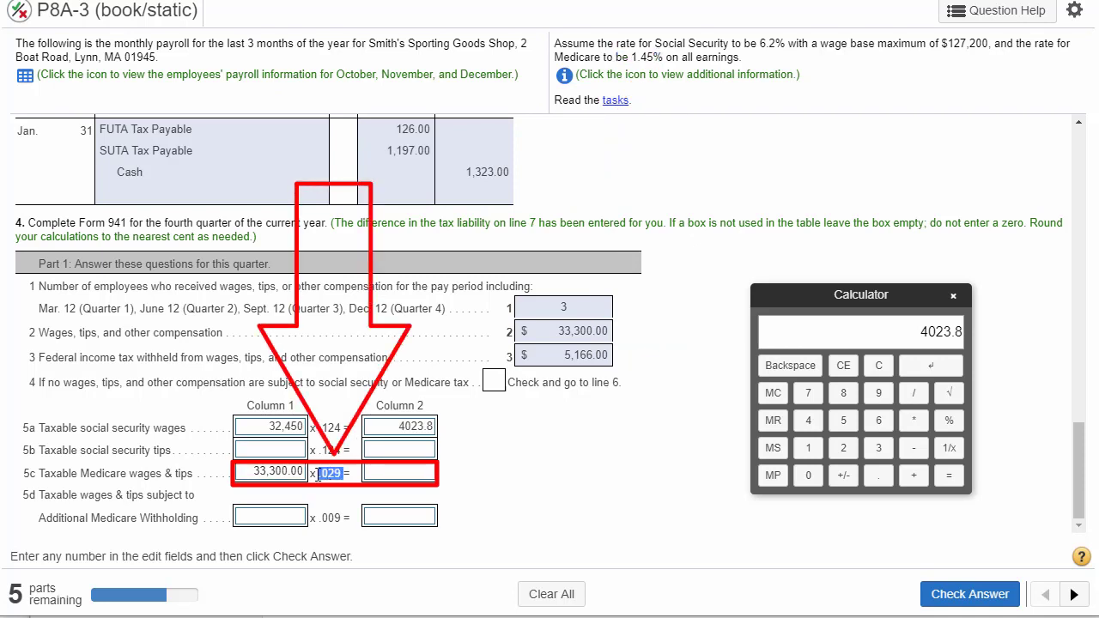
drag(317, 475, 348, 474)
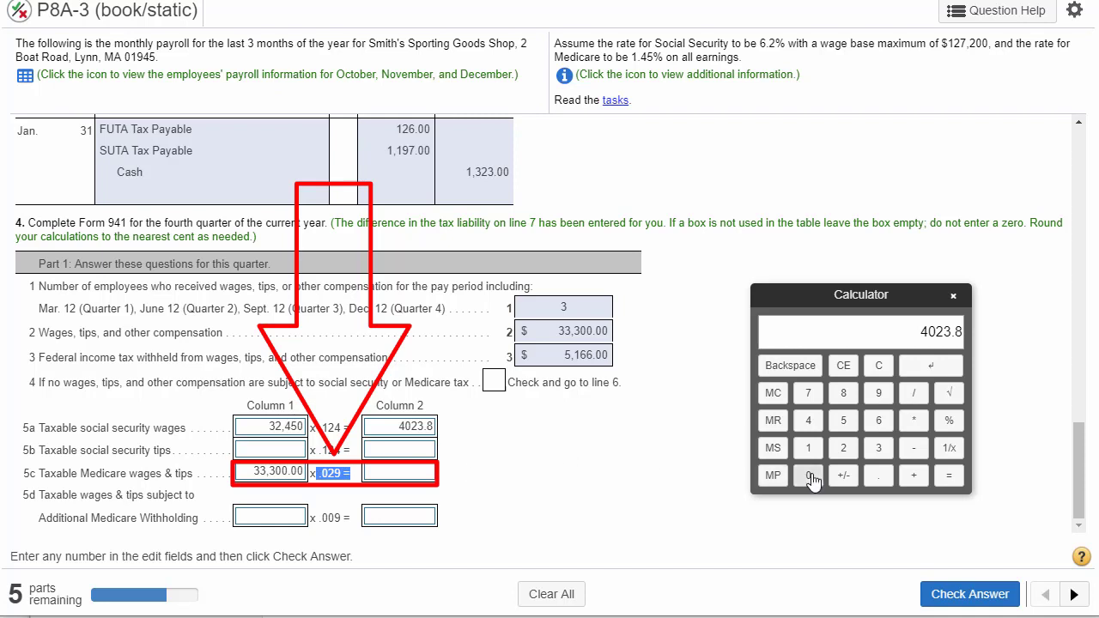
- Calculate 2.9% of 33,300 on the calculator and transfer the result, 965.7, to column 2 of line 5c
click(878, 365)
click(873, 455)
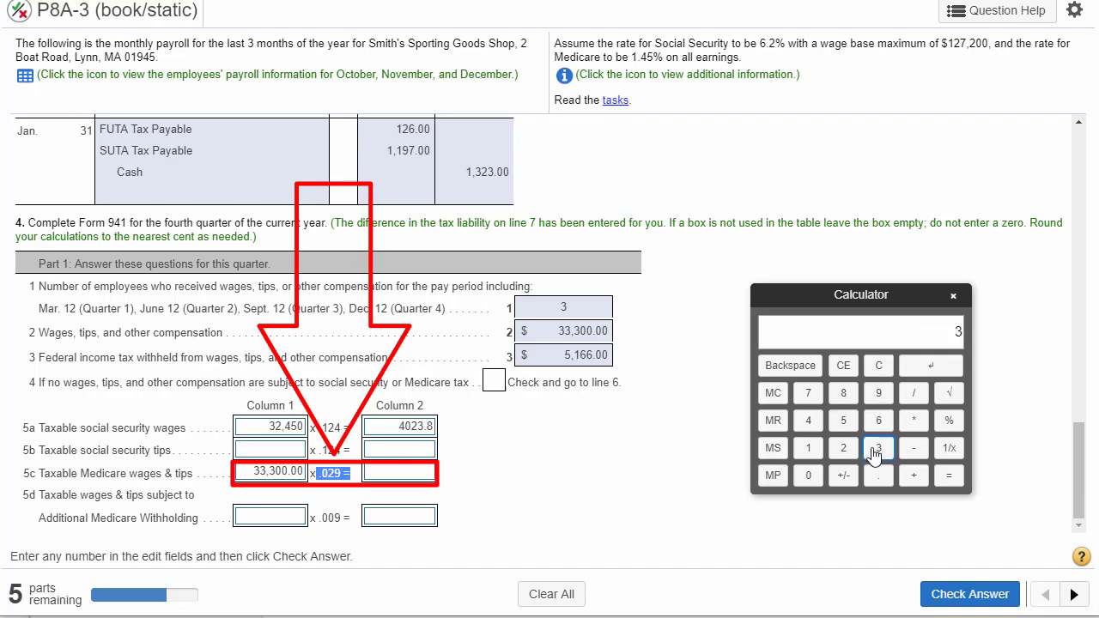
click(874, 453)
click(808, 476)
click(807, 476)
click(912, 425)
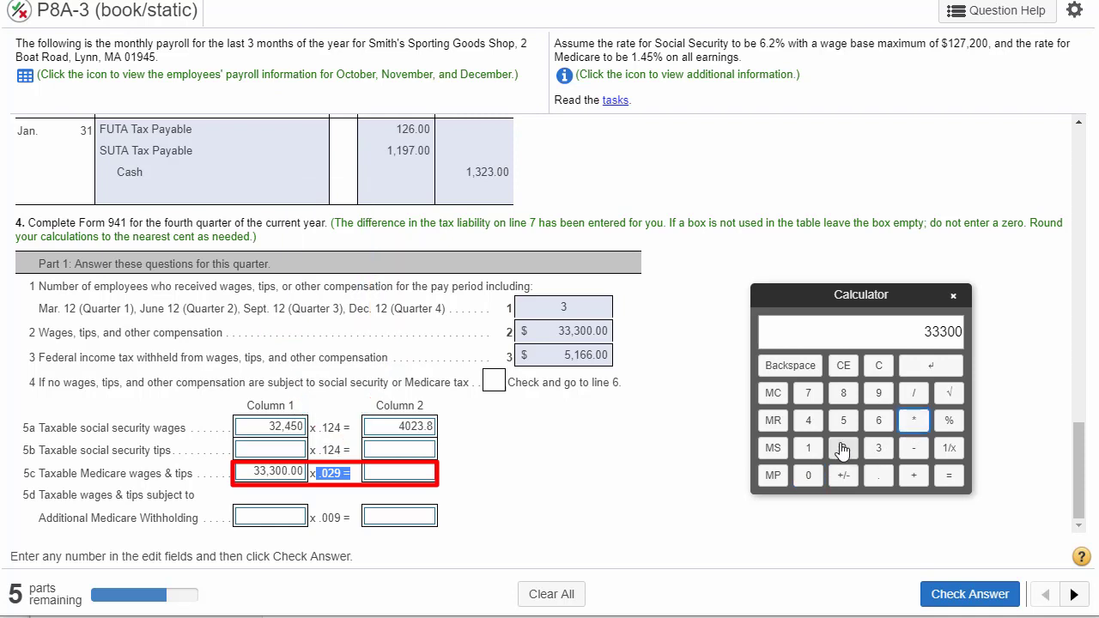
click(842, 448)
click(876, 476)
click(879, 393)
click(949, 422)
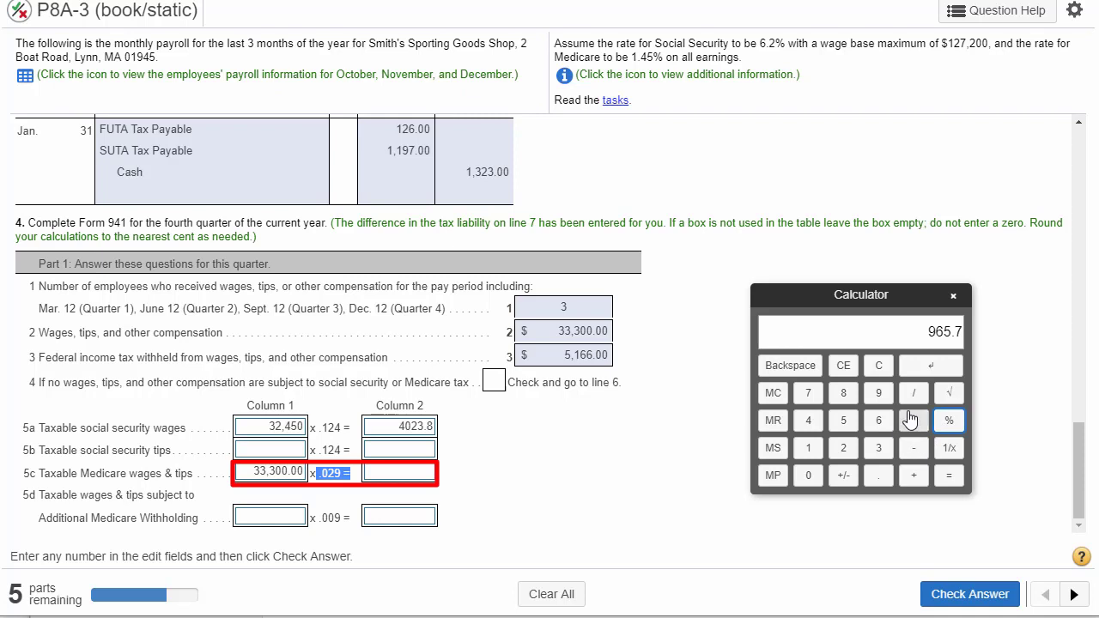
click(418, 473)
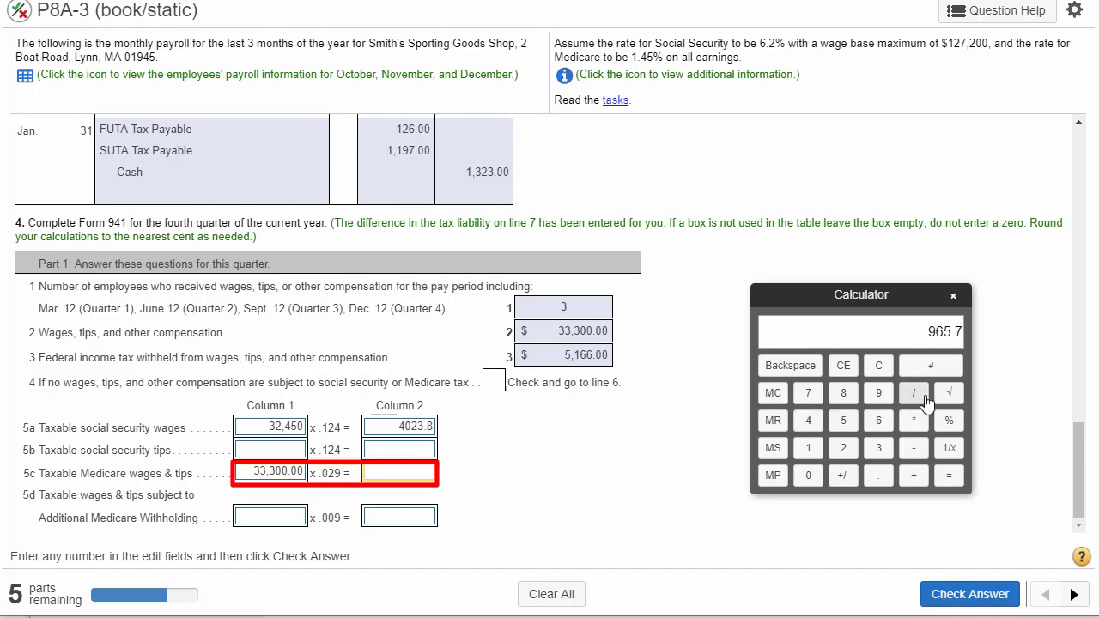
click(931, 367)
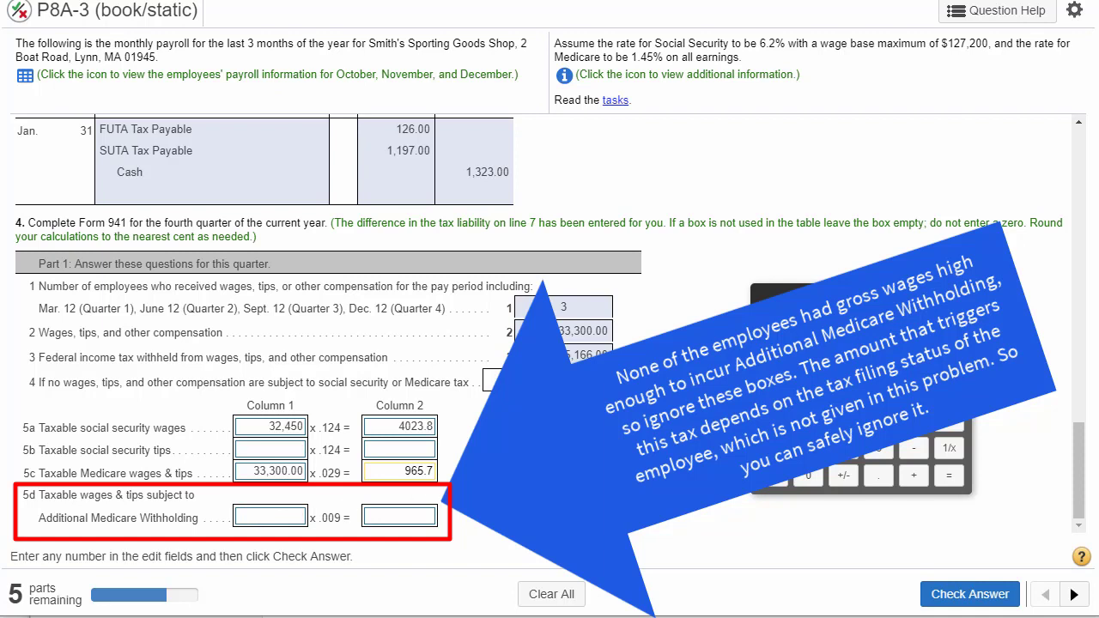
- Check the answers for lines 5a through 5d and review which column 2 amounts line 5e adds together
click(975, 595)
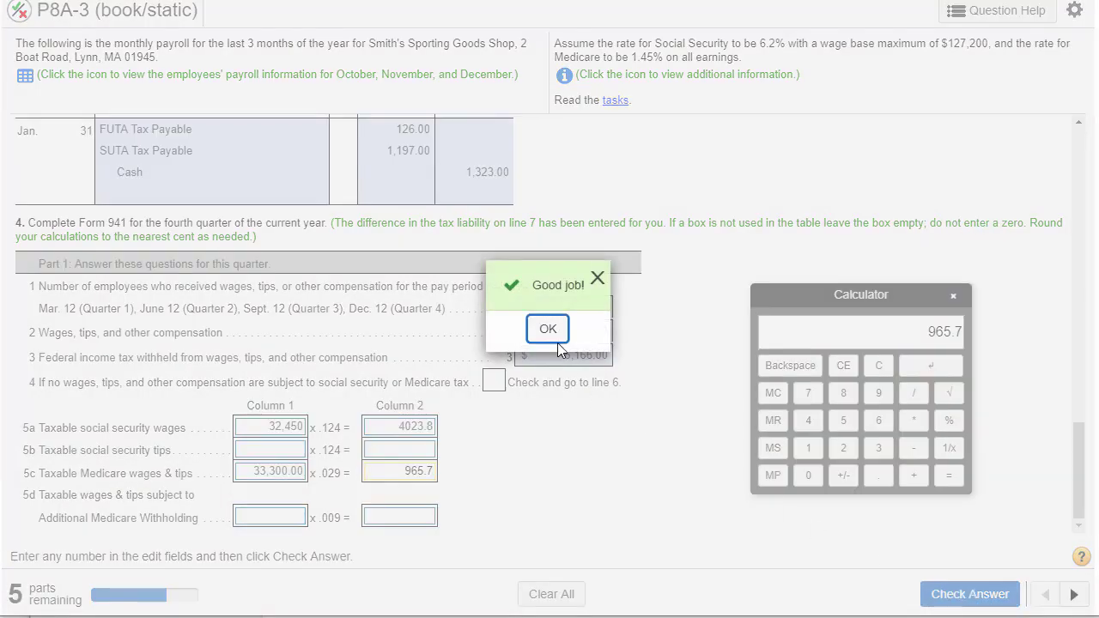
click(550, 331)
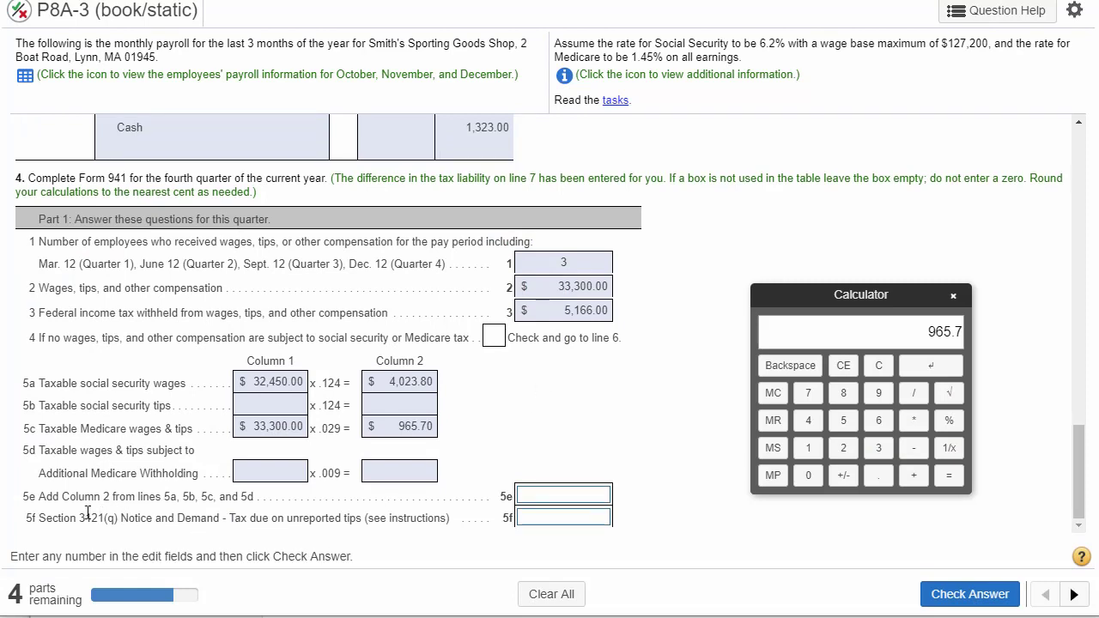
drag(39, 497, 135, 507)
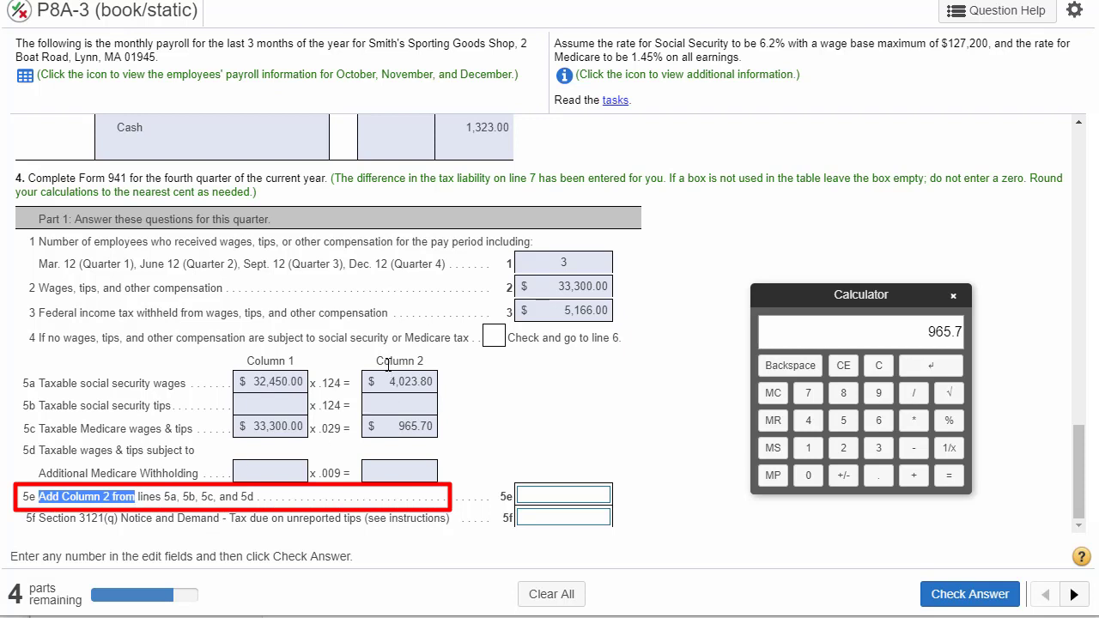
drag(376, 361, 424, 362)
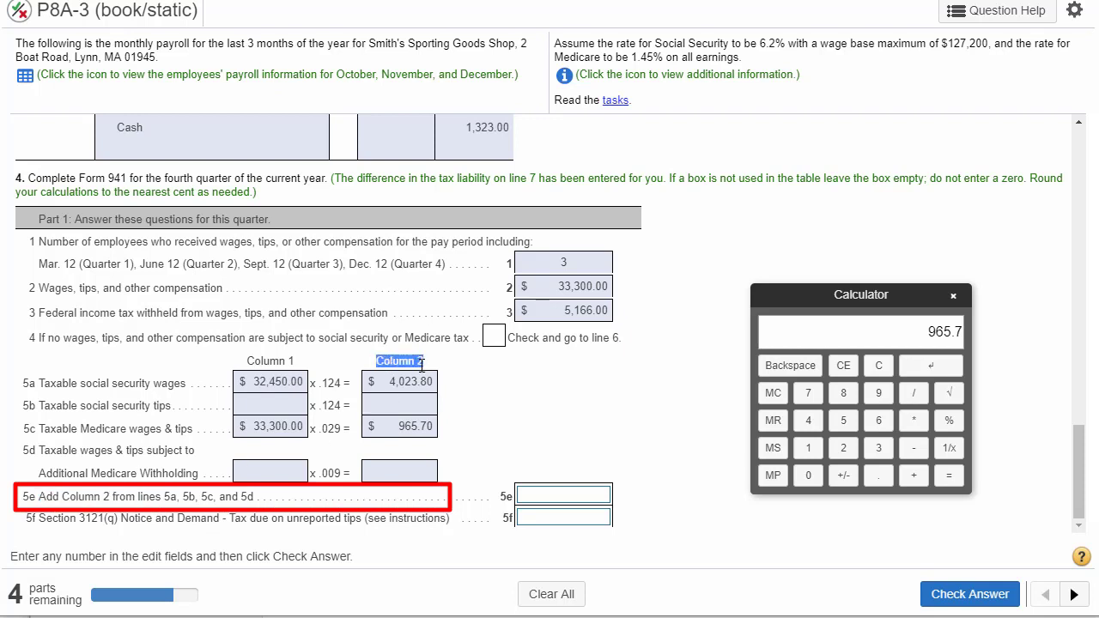
double_click(408, 387)
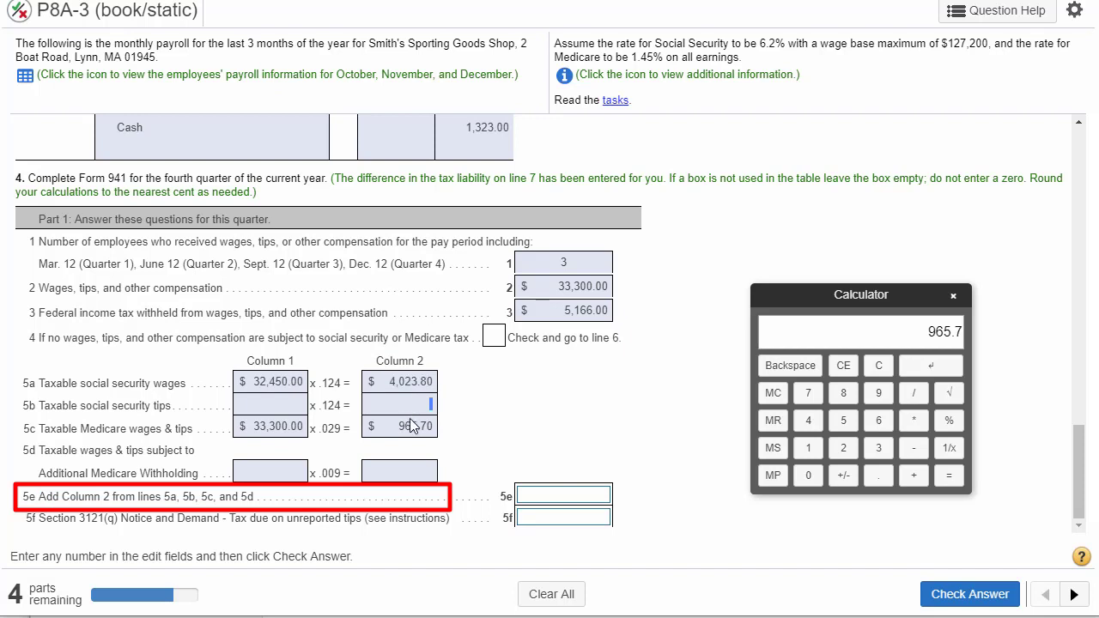
double_click(412, 426)
click(406, 479)
double_click(410, 385)
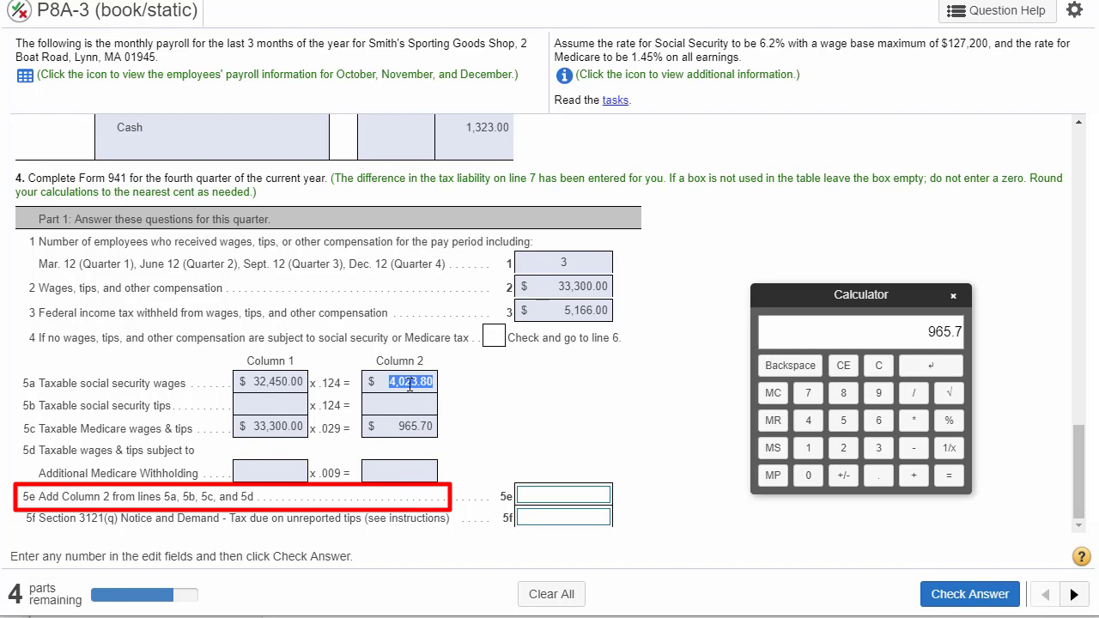
double_click(419, 428)
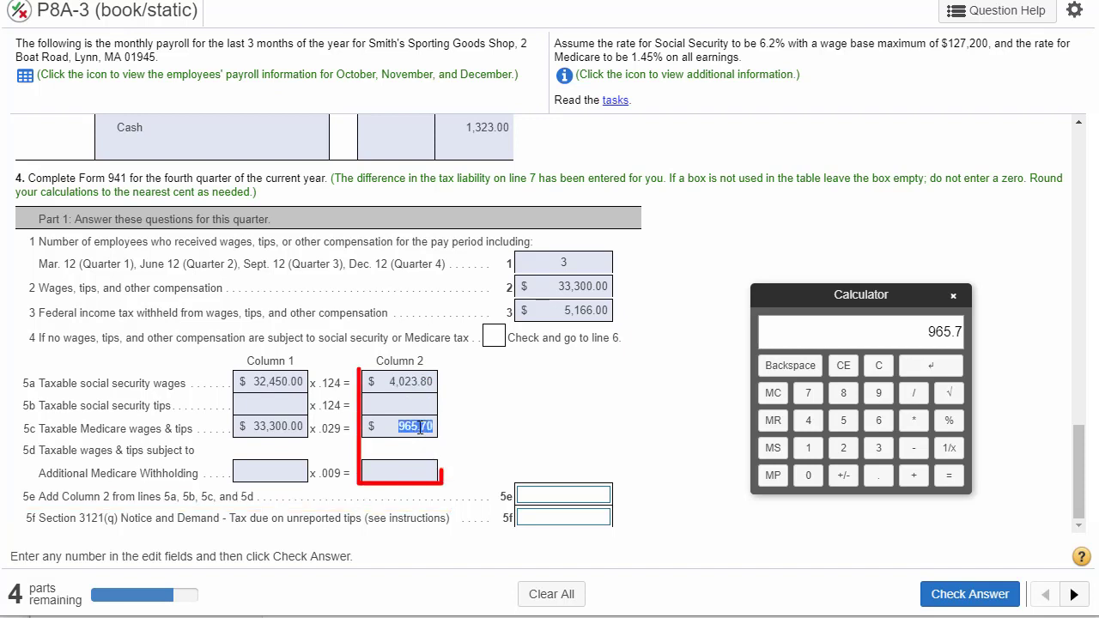
- Add 4023.8 and 965.7 on the calculator and transfer the result, 4989.5, to line 5e
click(876, 367)
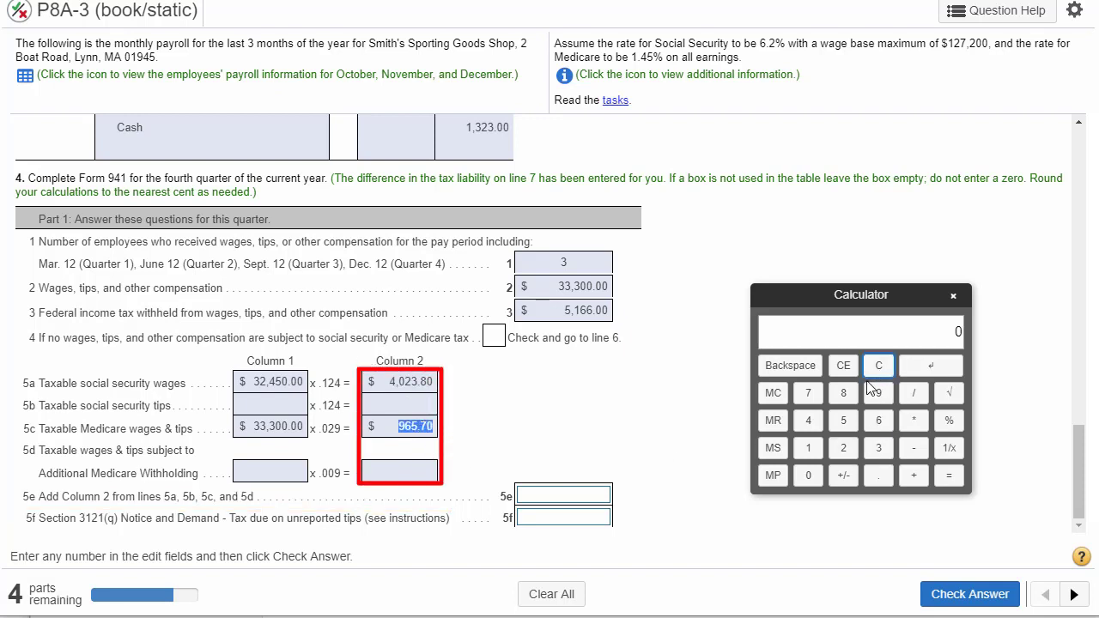
click(808, 420)
click(809, 476)
click(843, 448)
click(878, 447)
click(878, 474)
click(844, 395)
click(913, 475)
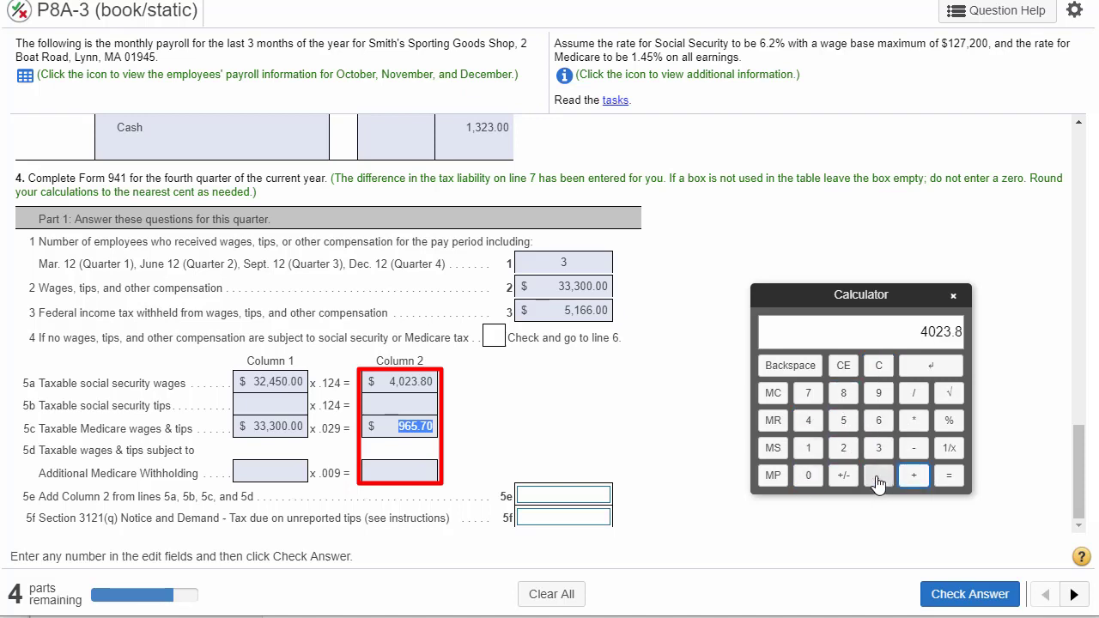
click(880, 394)
click(878, 421)
click(842, 421)
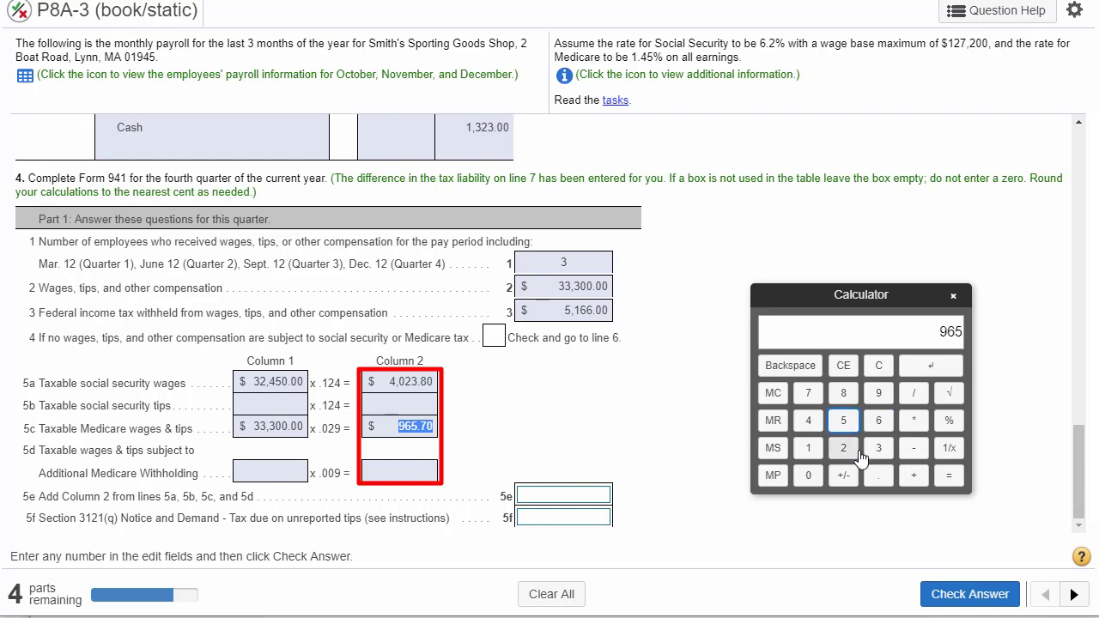
click(878, 474)
click(808, 393)
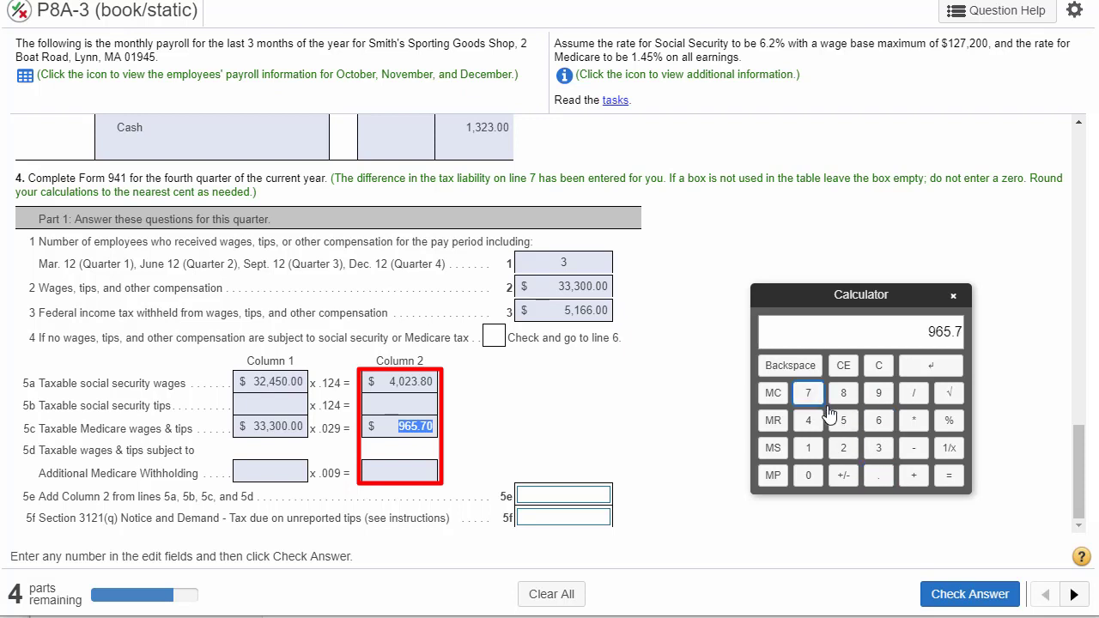
click(942, 477)
click(573, 494)
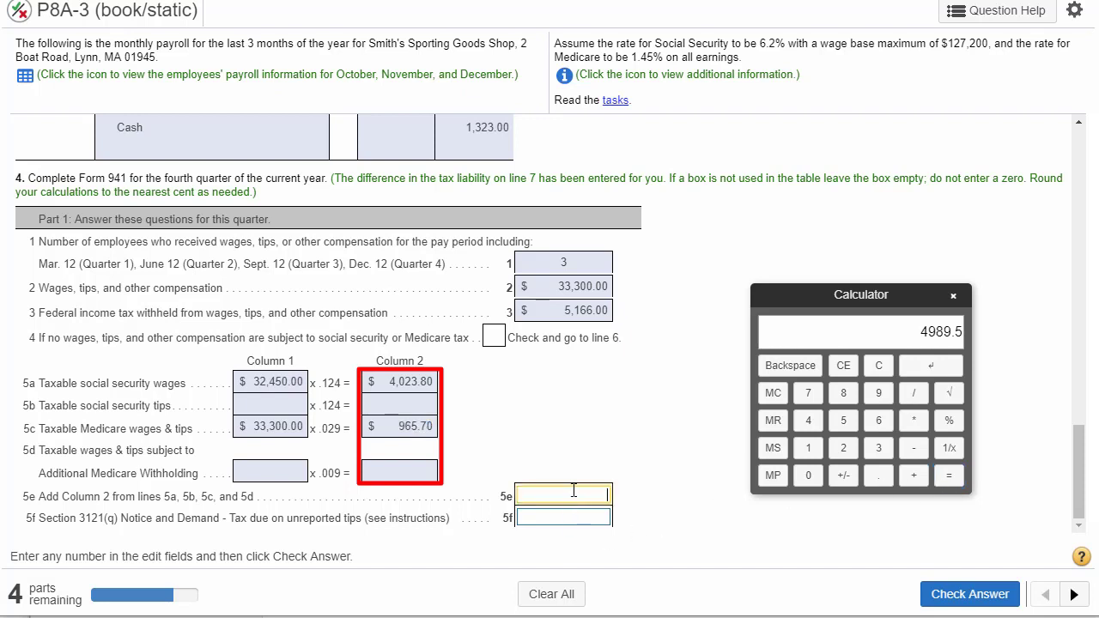
click(920, 367)
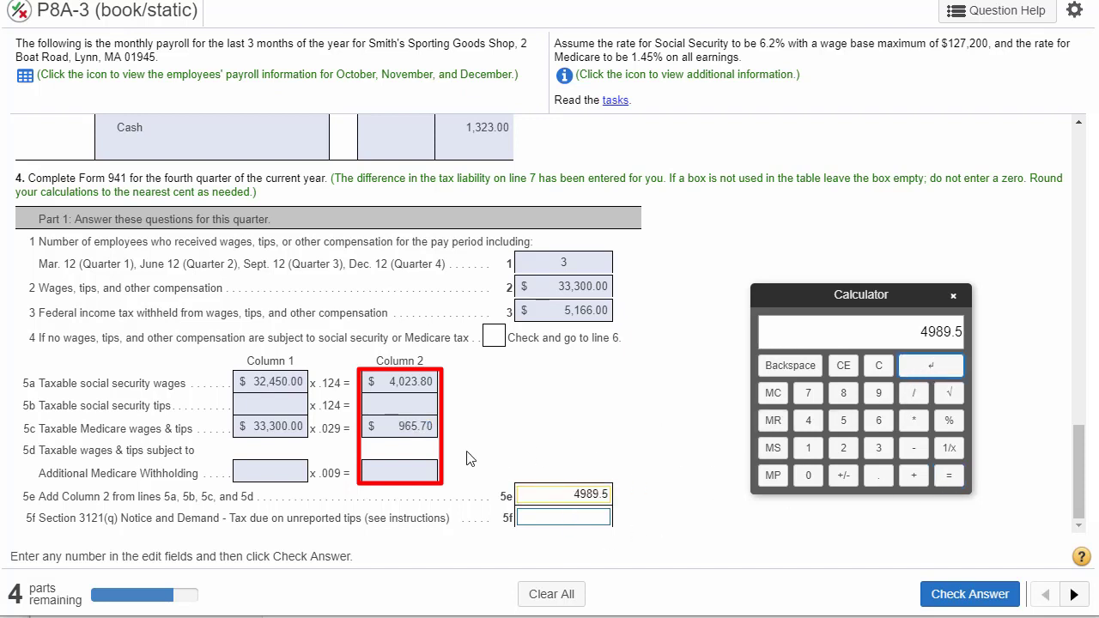
- Review the line 5f description of unreported tips and check the answers with line 5f left empty
click(414, 380)
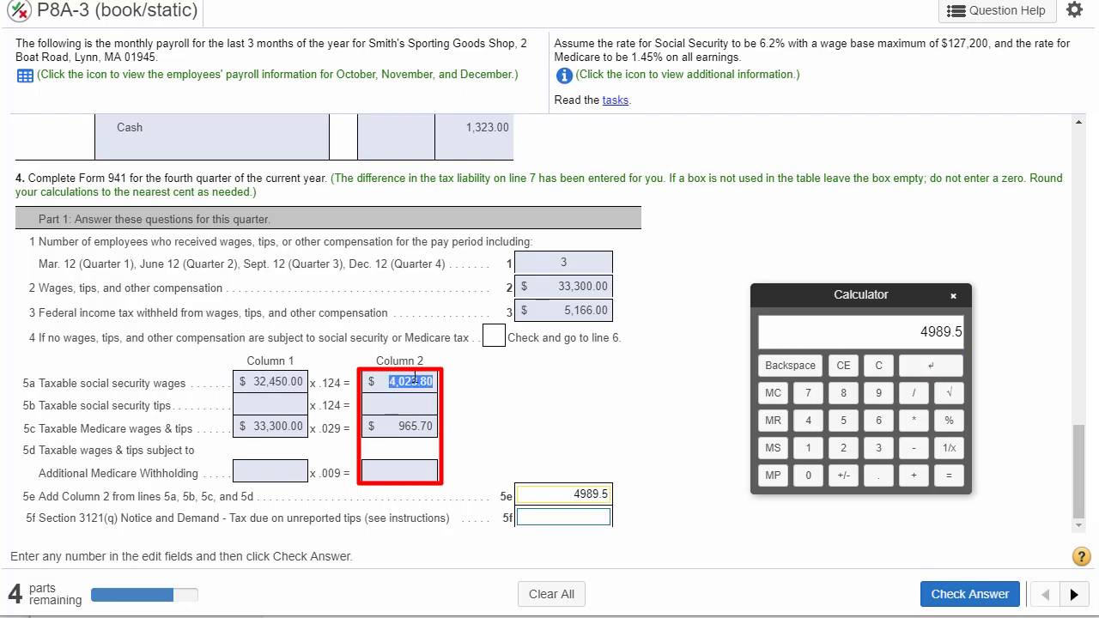
click(410, 426)
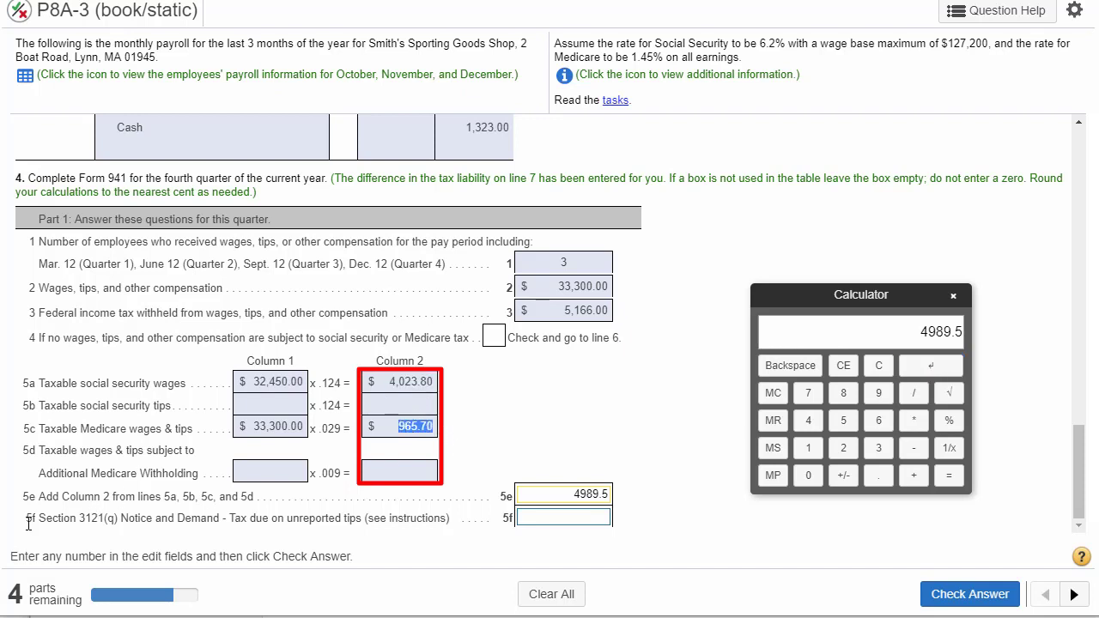
mouse_move(27, 518)
mouse_down()
mouse_move(112, 539)
mouse_move(230, 520)
mouse_move(356, 520)
mouse_up()
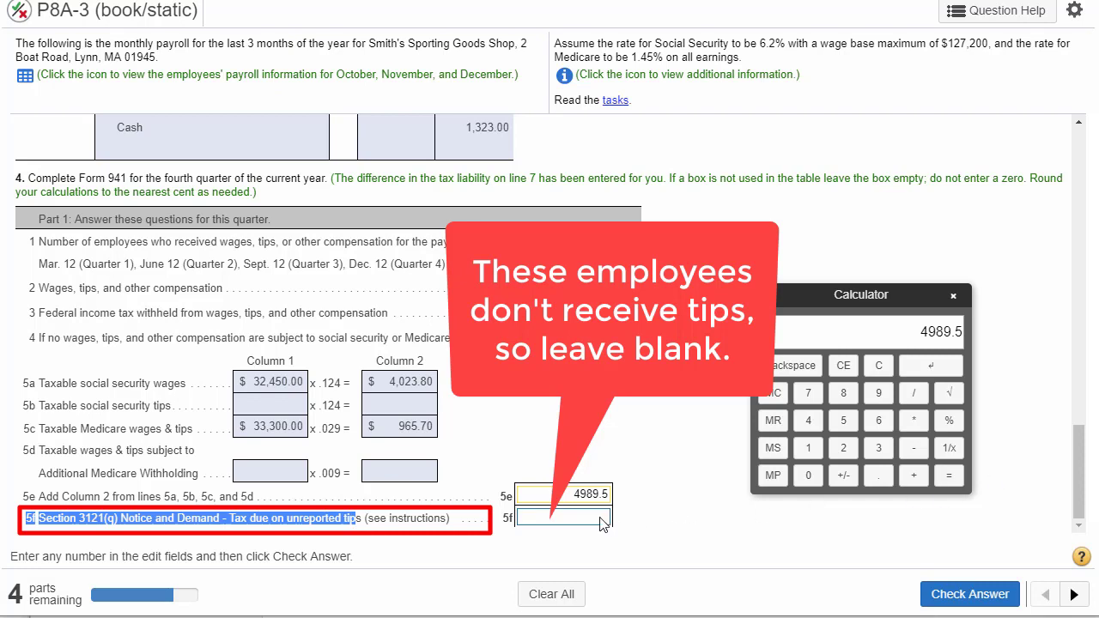
click(970, 594)
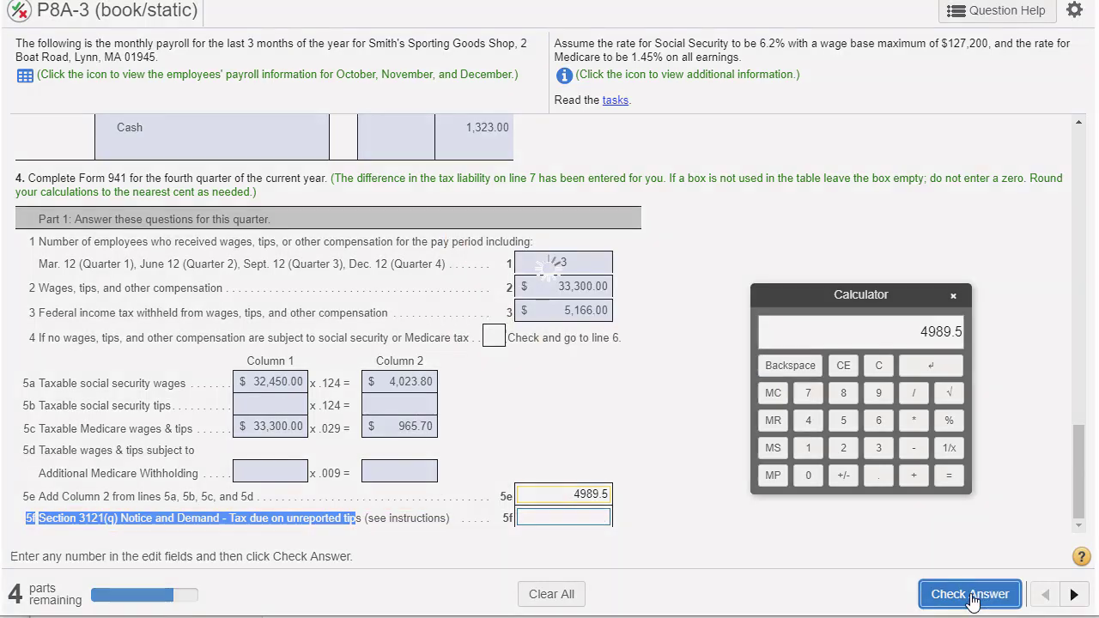
click(555, 334)
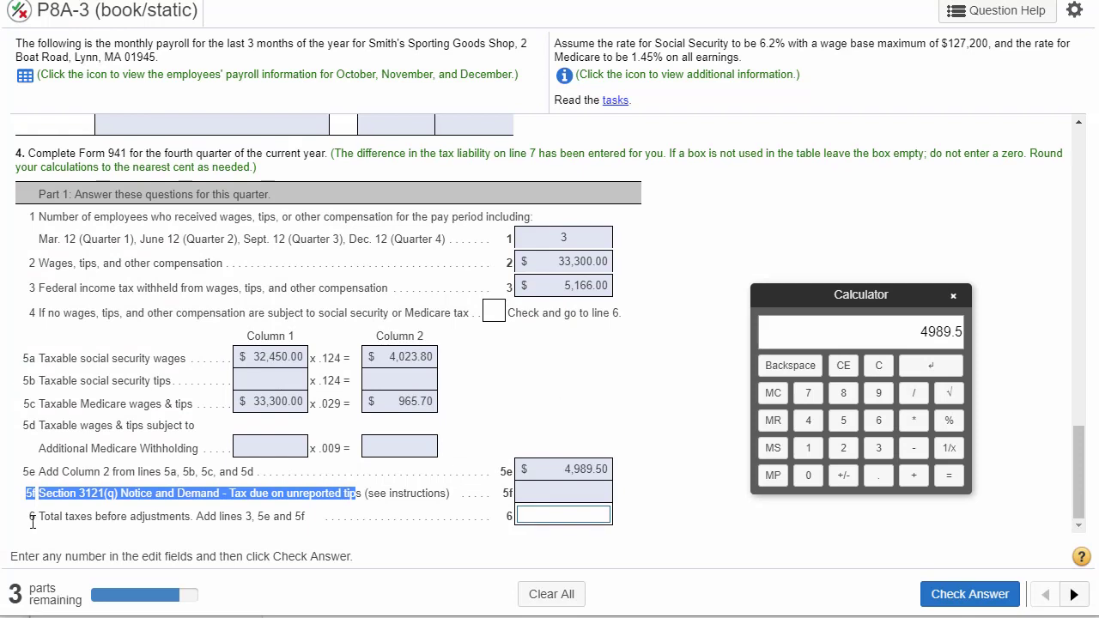
- Review the line 6 instruction on total taxes against the amounts on lines 3, 5e and 5f
drag(33, 523, 316, 524)
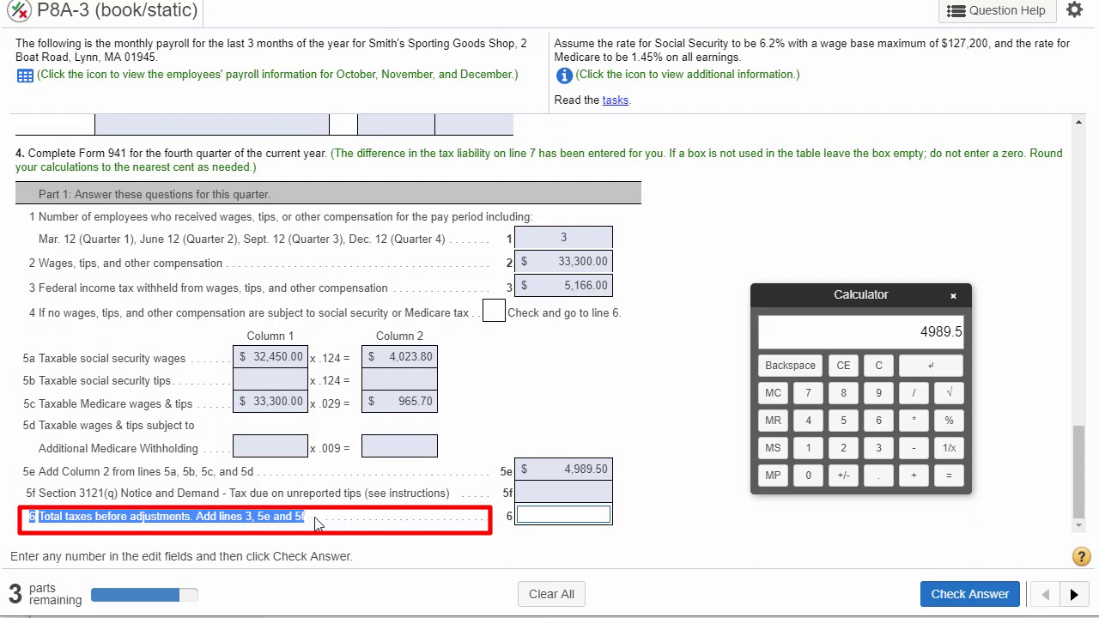
double_click(586, 291)
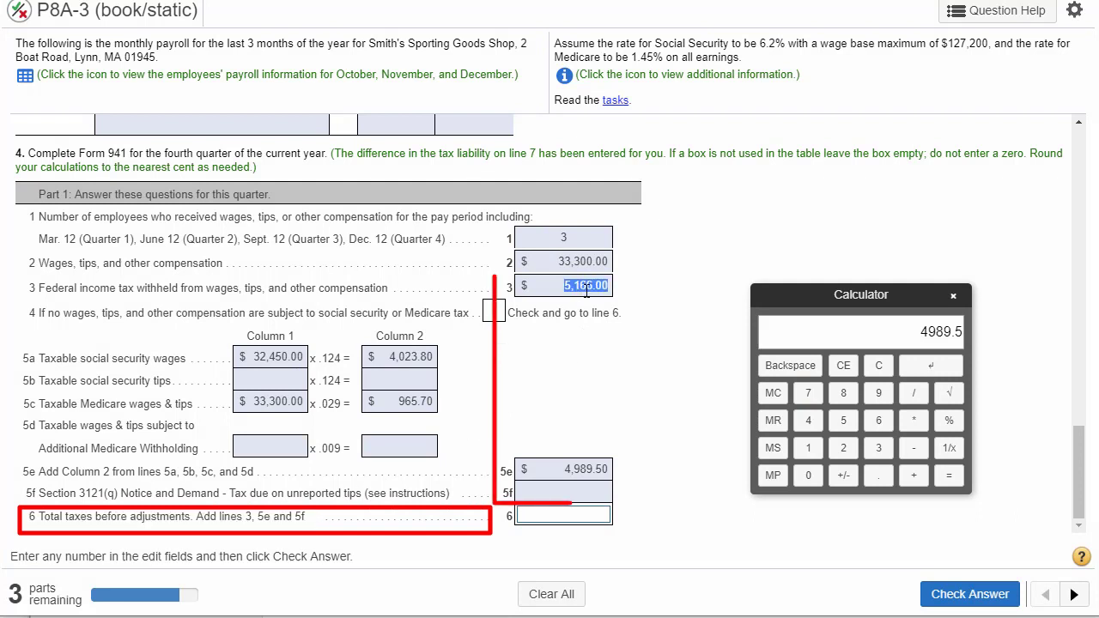
click(587, 477)
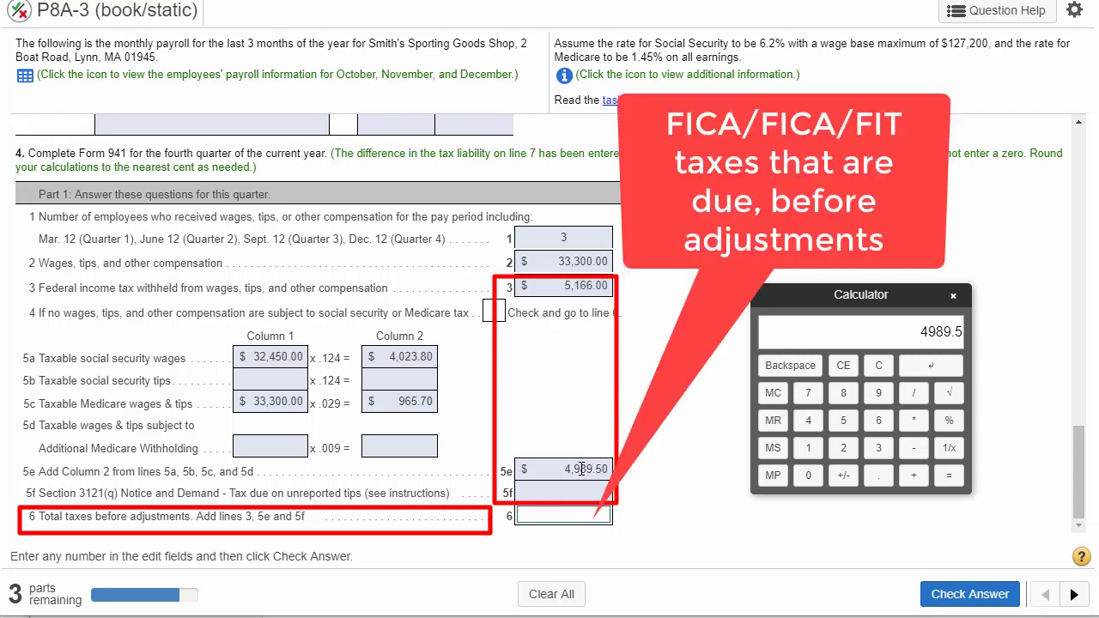
double_click(575, 469)
click(575, 495)
- Add 5166 and 4989.5 on the calculator, transfer the result, 10155.5, to line 6 and check the answer
click(878, 364)
double_click(586, 285)
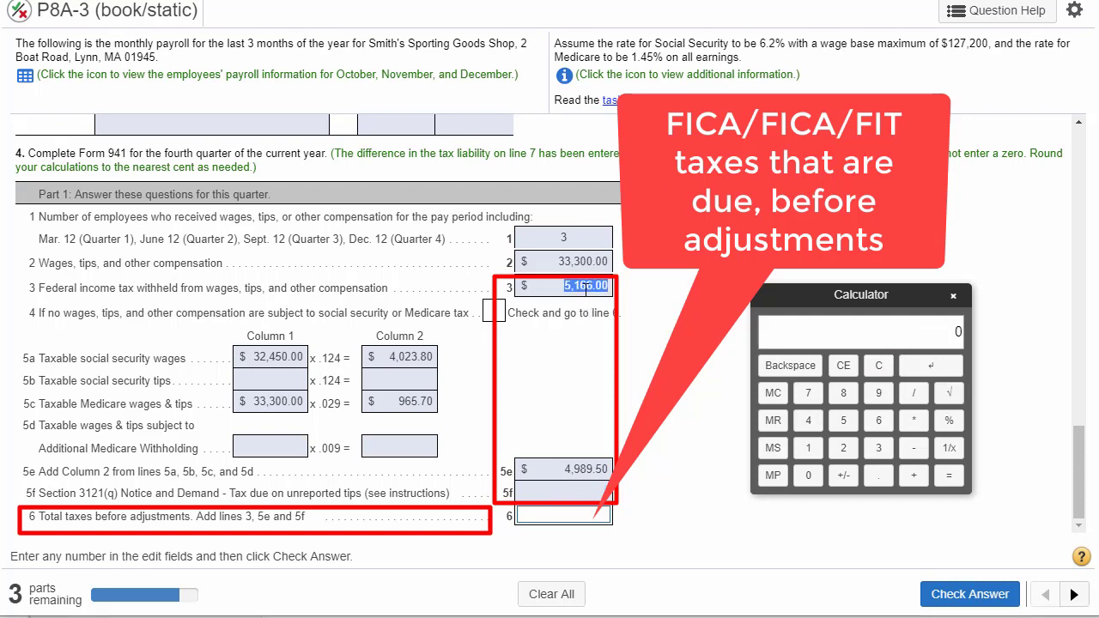
click(843, 420)
click(807, 447)
click(878, 420)
click(878, 420)
click(914, 474)
double_click(577, 470)
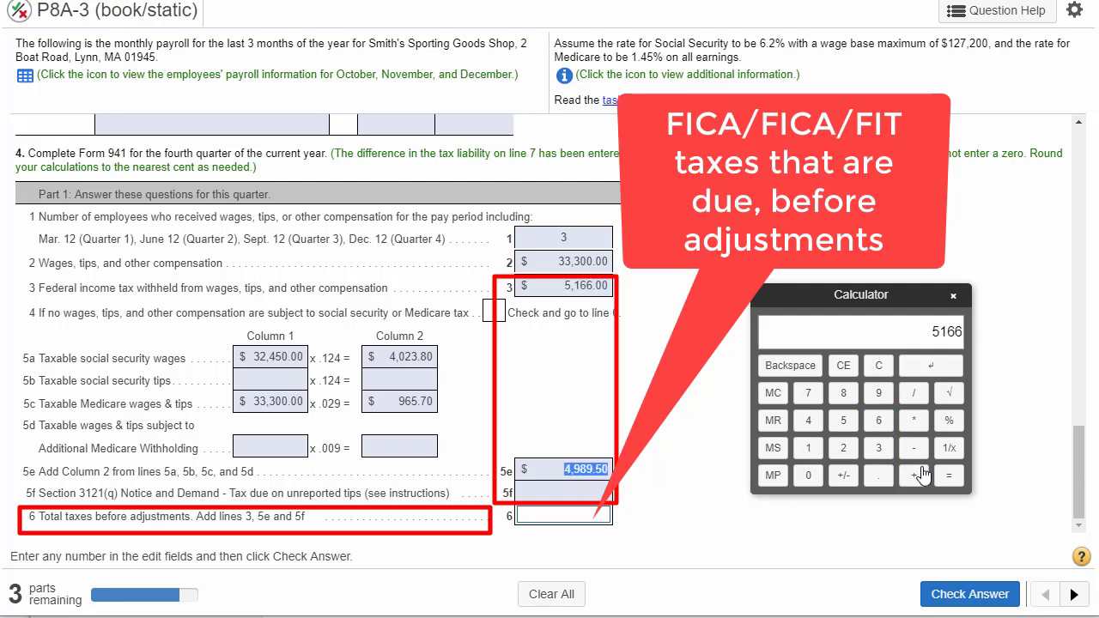
click(808, 421)
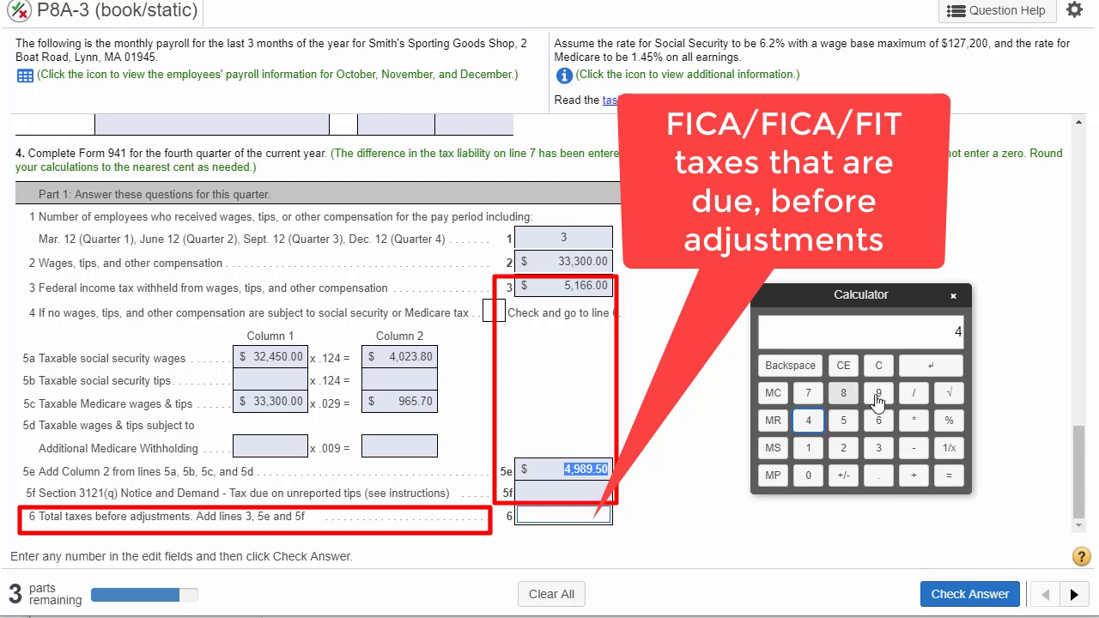
click(878, 392)
click(842, 393)
click(878, 392)
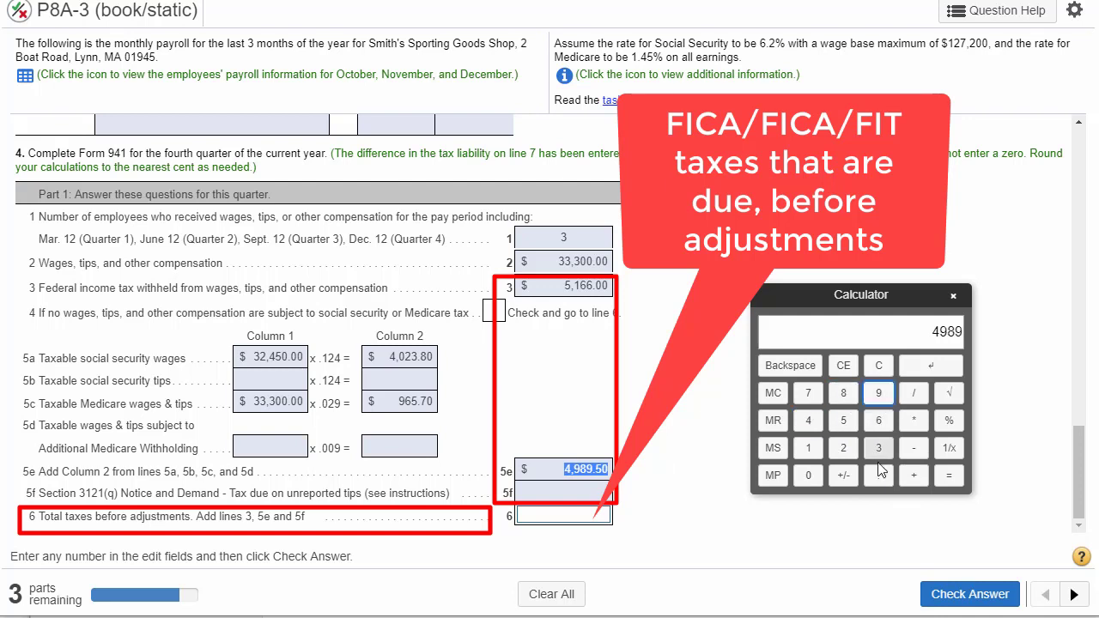
click(879, 475)
click(843, 421)
click(949, 476)
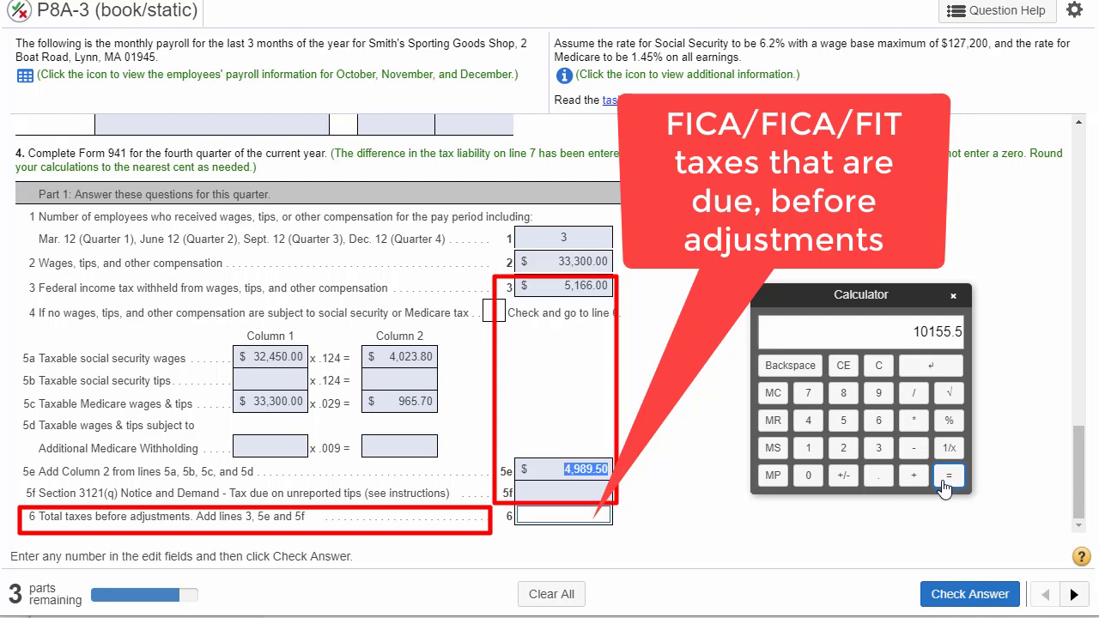
click(598, 514)
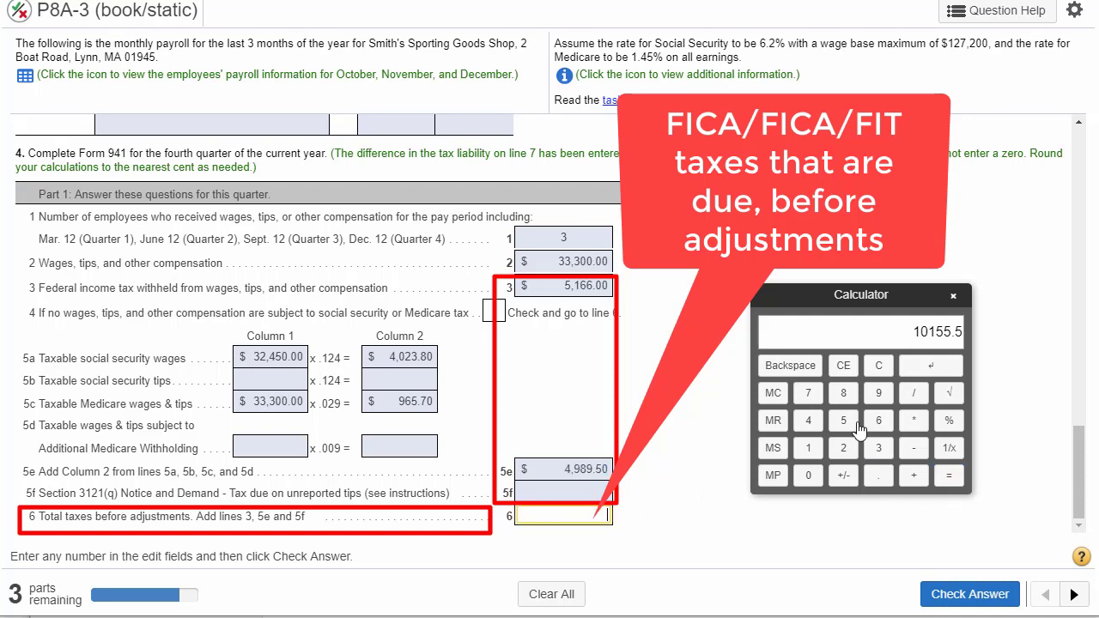
click(940, 369)
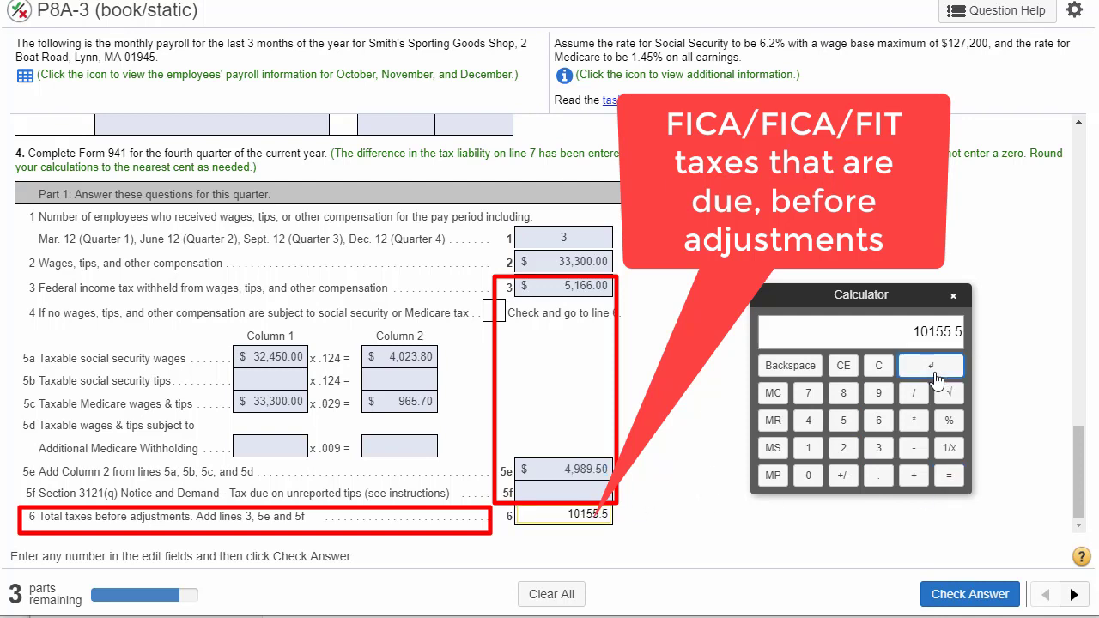
click(959, 595)
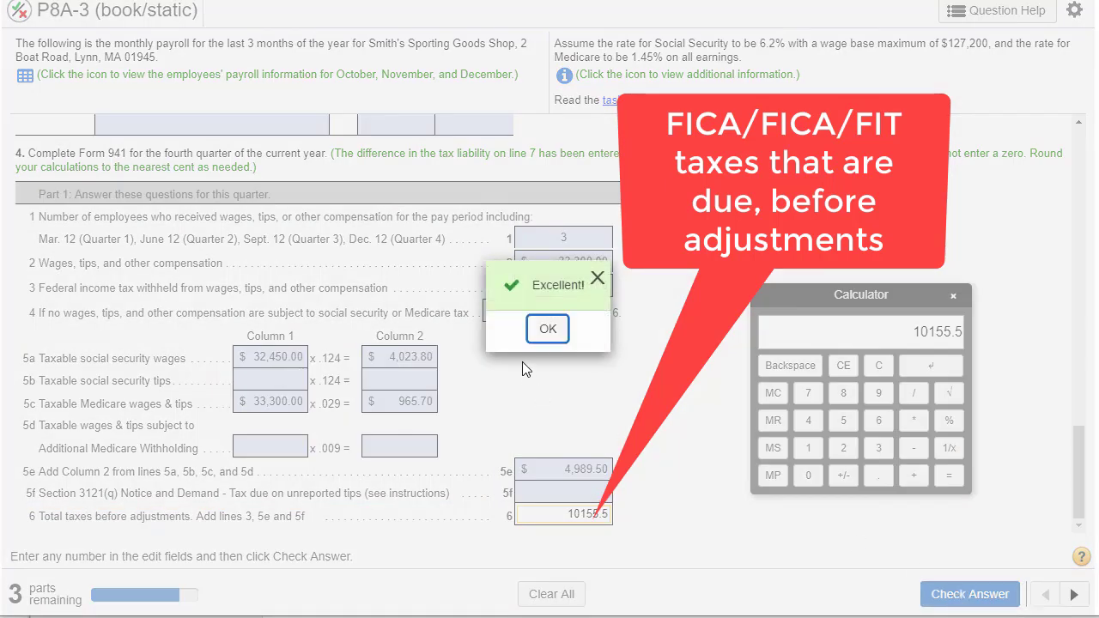
click(547, 332)
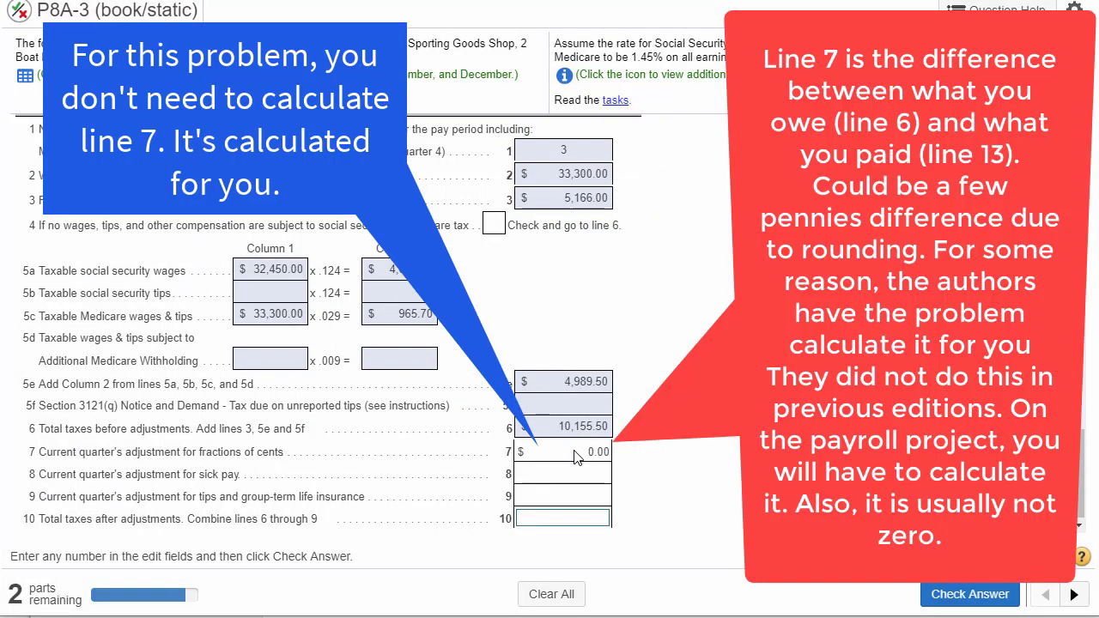
- Review the line 7 adjustment for fractions of cents and open the blank Form 941 linked in the tasks
drag(587, 451, 608, 452)
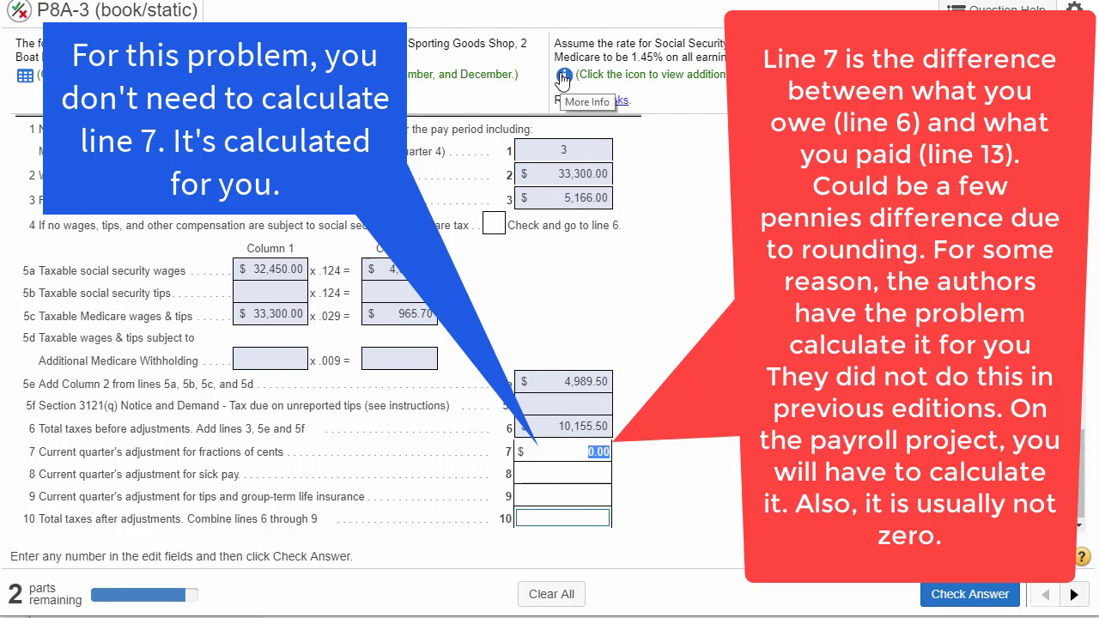
click(563, 77)
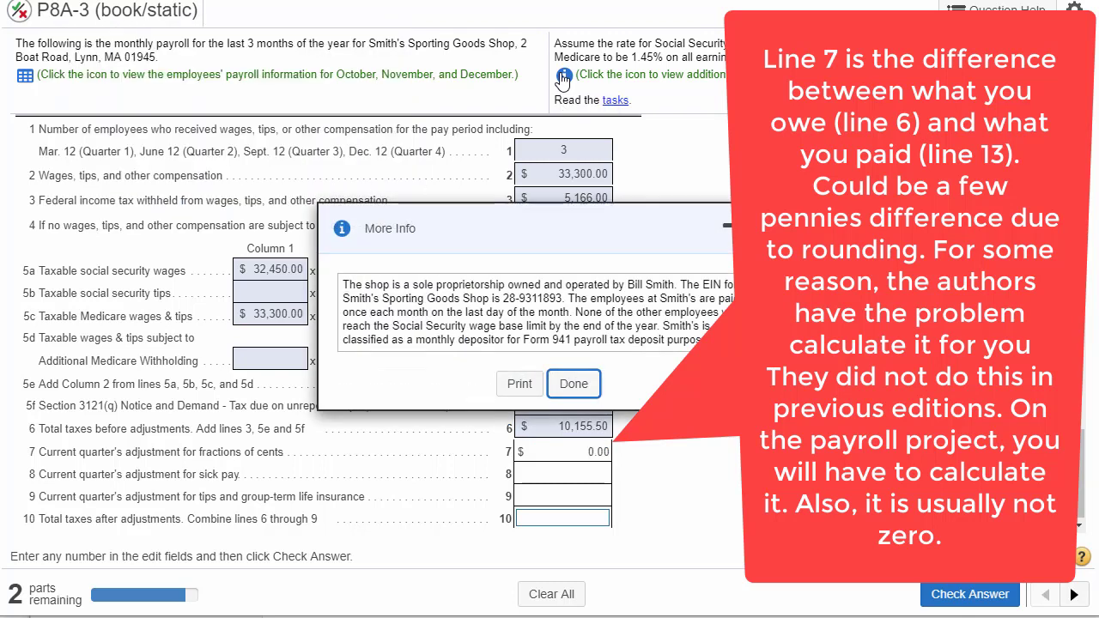
click(757, 227)
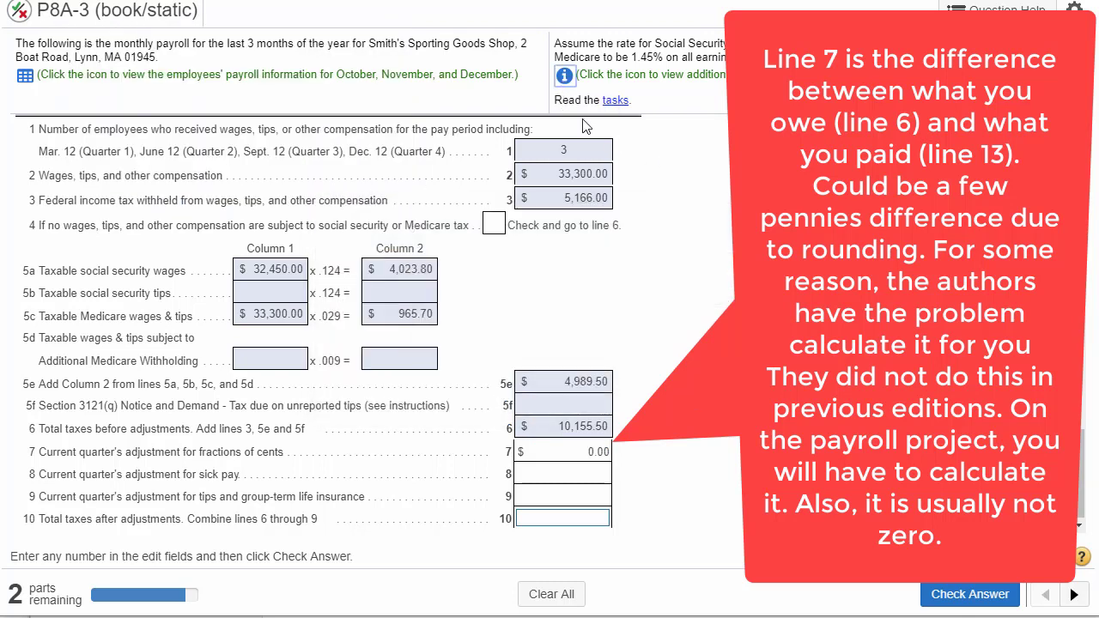
click(617, 102)
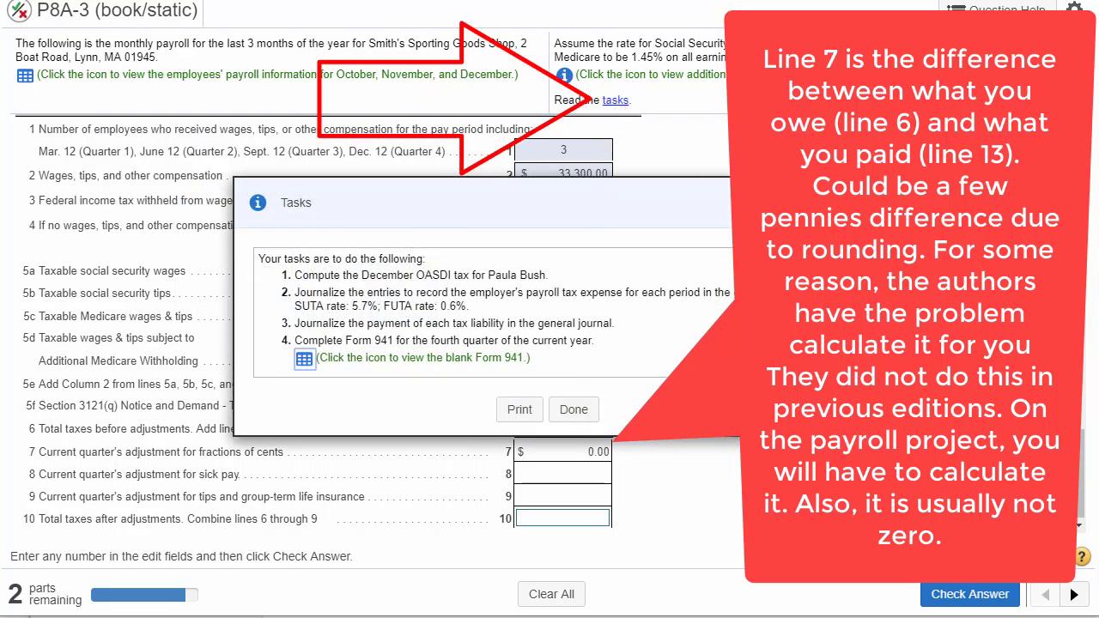
click(305, 360)
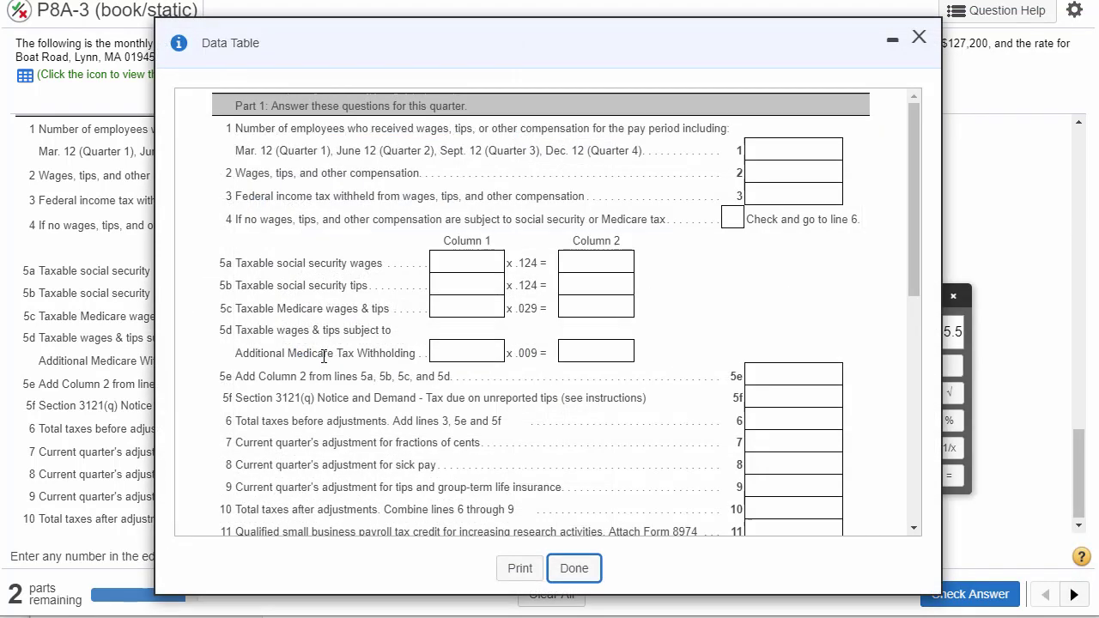
- Compare line 13 total deposits on the blank Form 941 with the completed line 6, closing the tasks window
drag(914, 124, 920, 183)
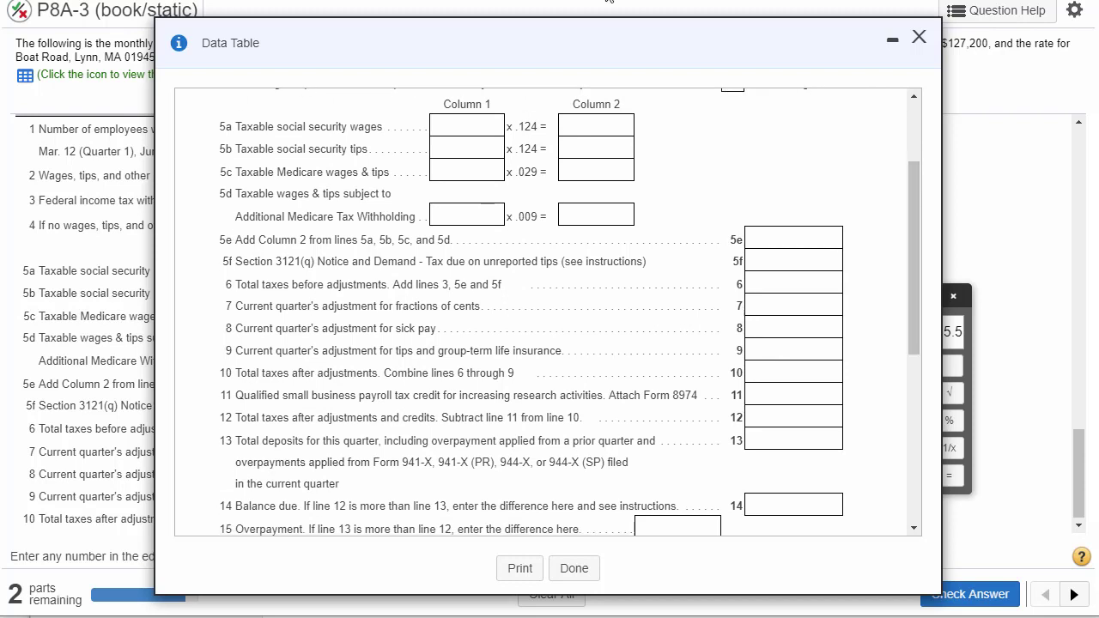
drag(640, 40, 594, 422)
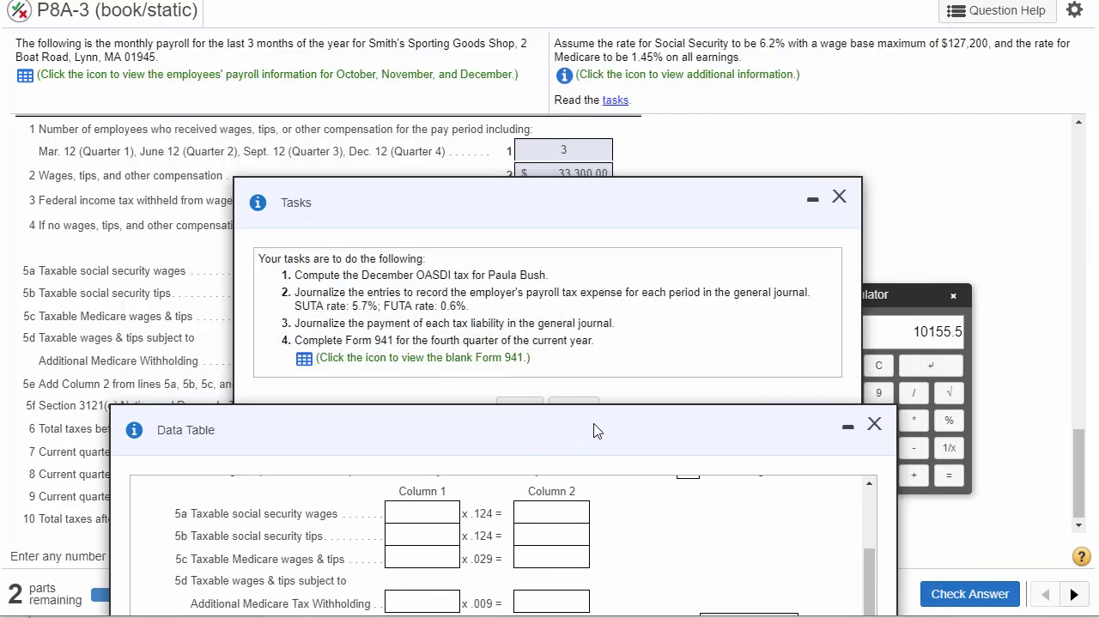
click(838, 196)
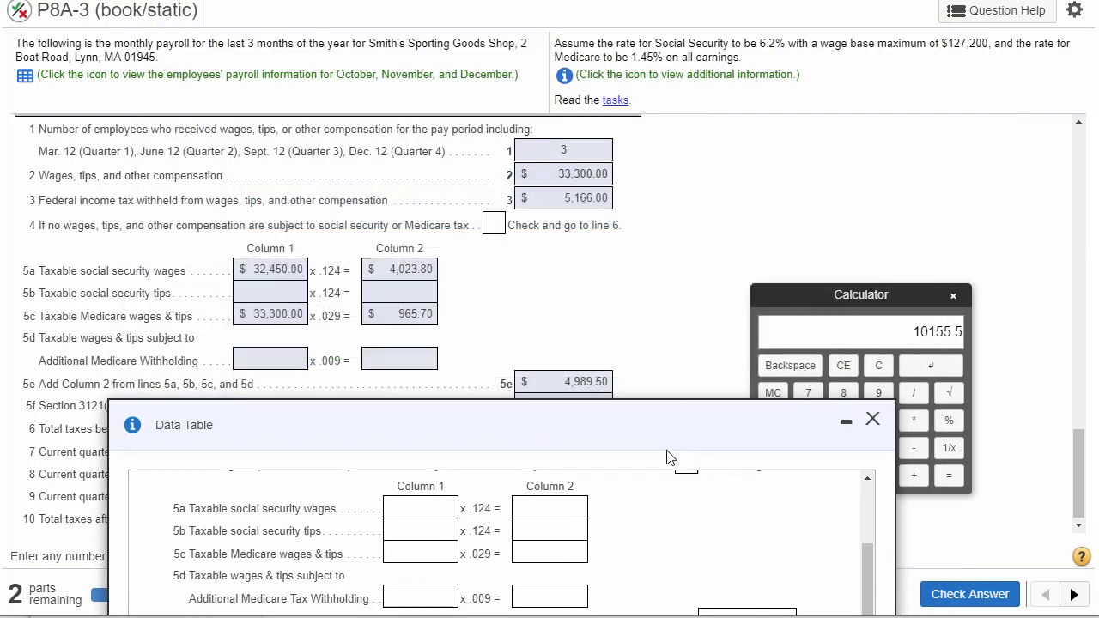
drag(668, 434, 646, 482)
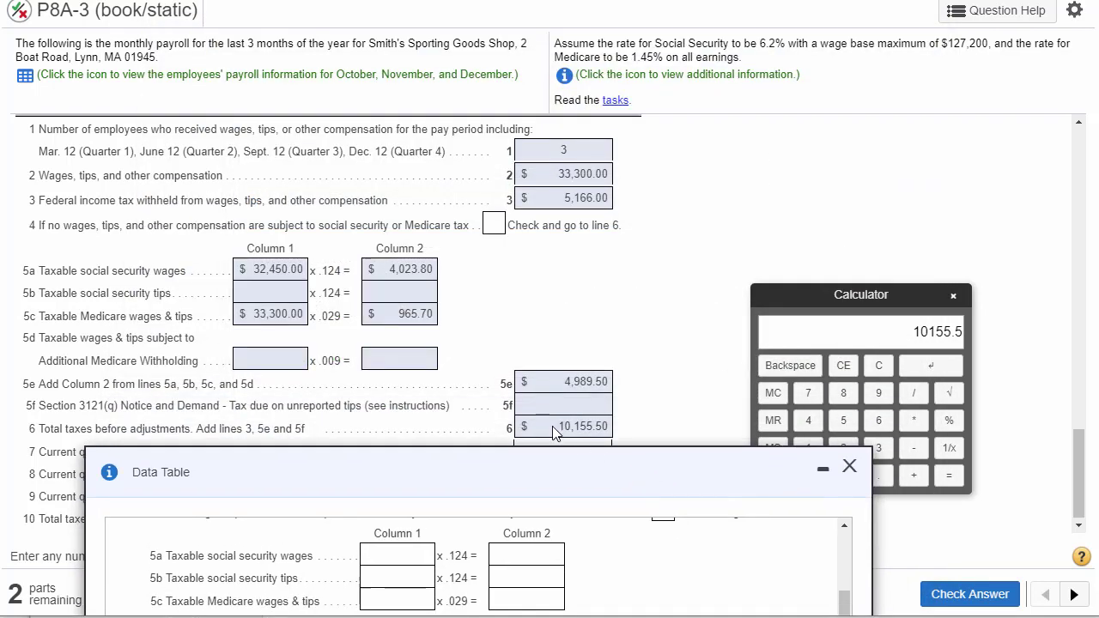
drag(552, 426, 606, 427)
drag(613, 466, 674, 4)
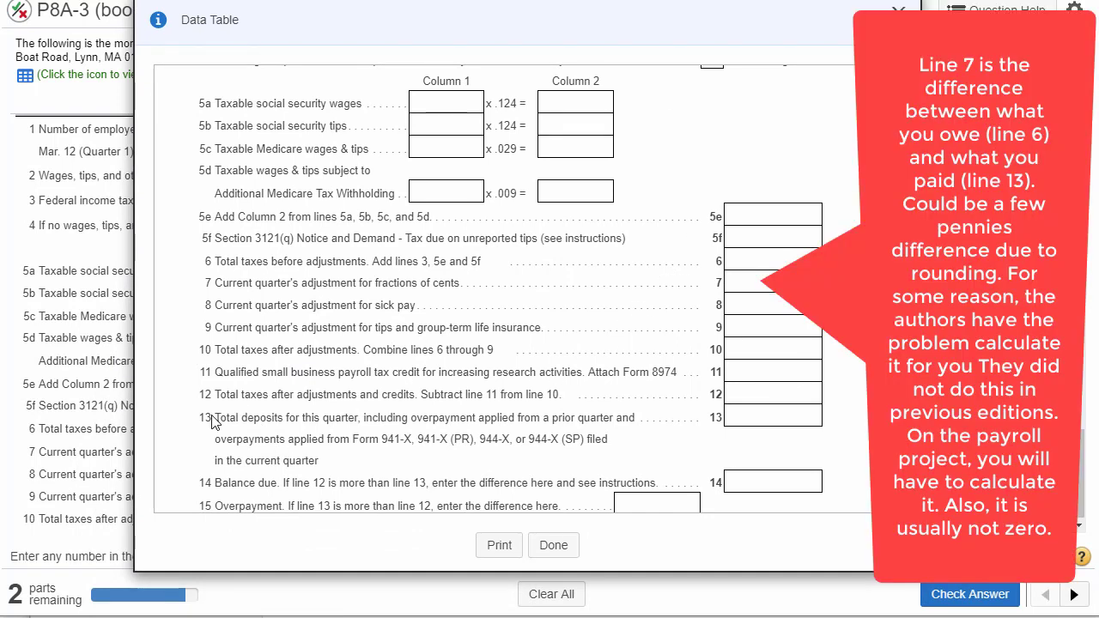
drag(215, 418, 677, 421)
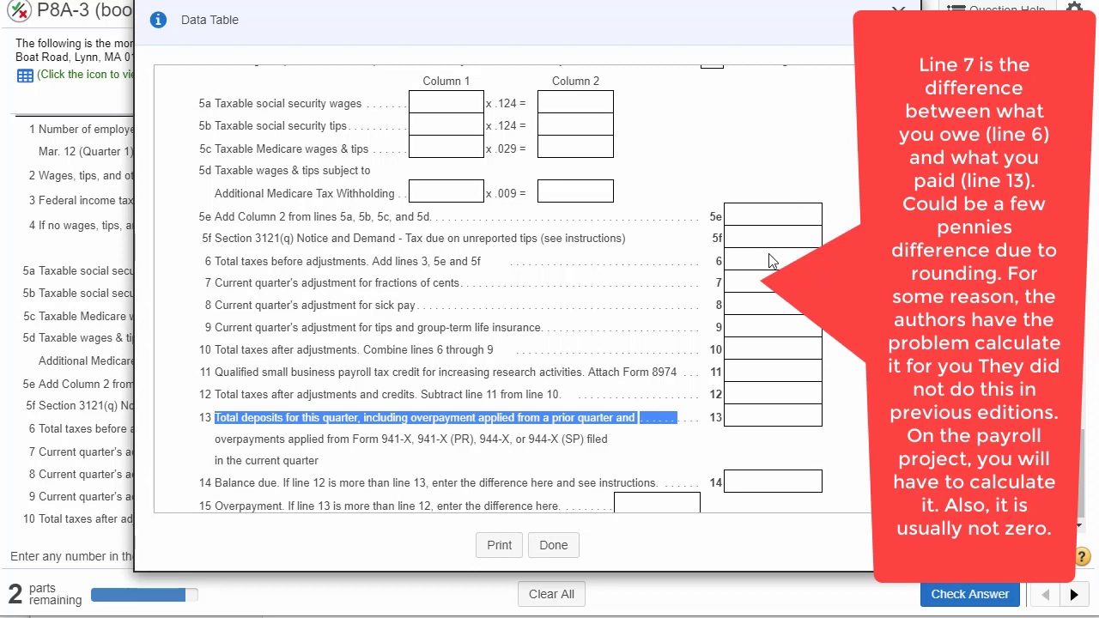
click(752, 423)
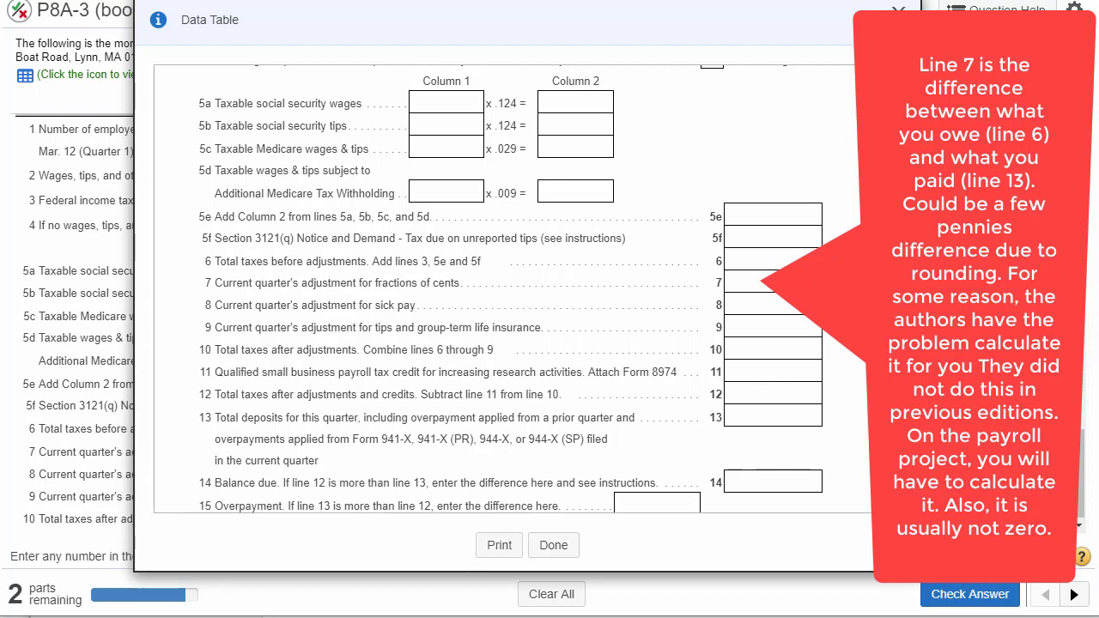
- Review the .124 and .029 rates on lines 5a and 5c of the blank Form 941, and close the form
scroll(894, 192, up, 3)
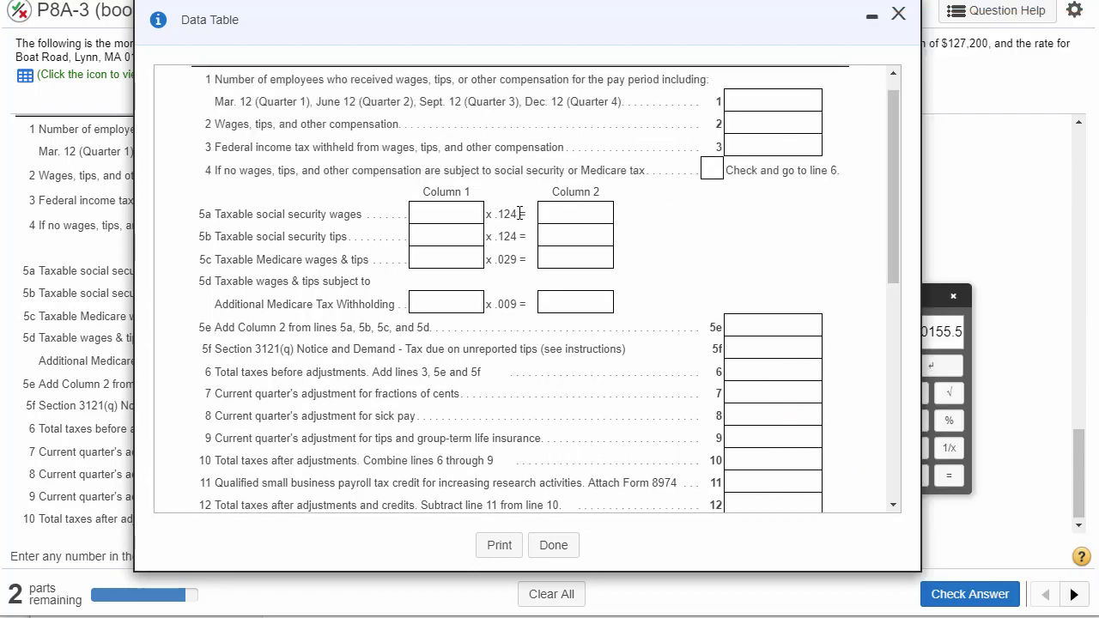
drag(522, 214, 499, 214)
double_click(507, 259)
click(898, 14)
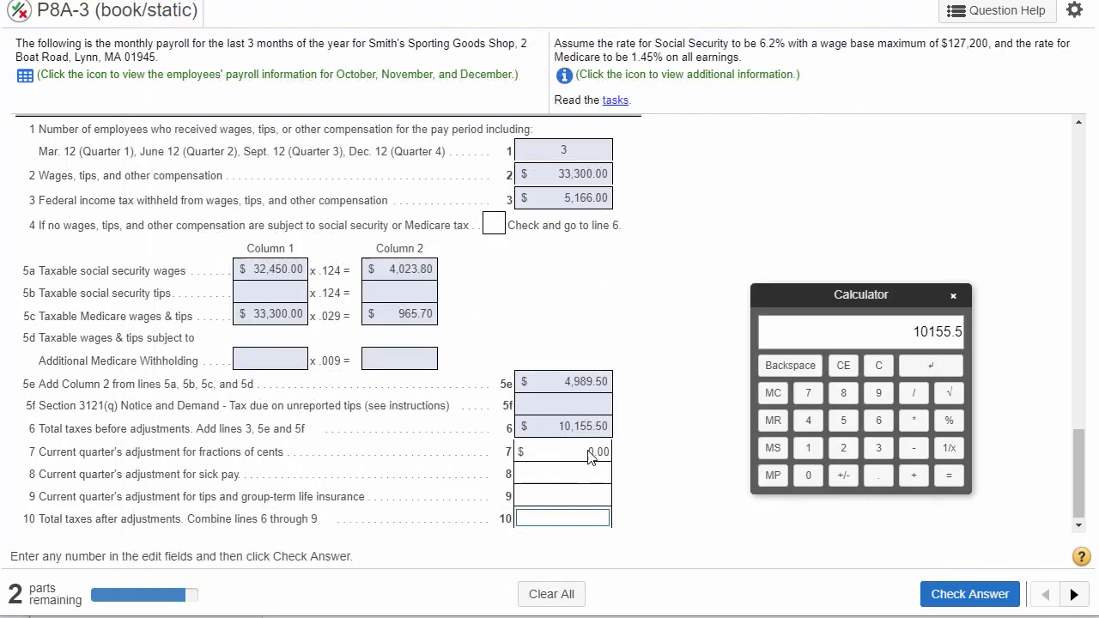
- Review the line 7 fractions-of-cents amount against line 6, and the line 8 and 9 adjustment descriptions
drag(589, 452, 605, 451)
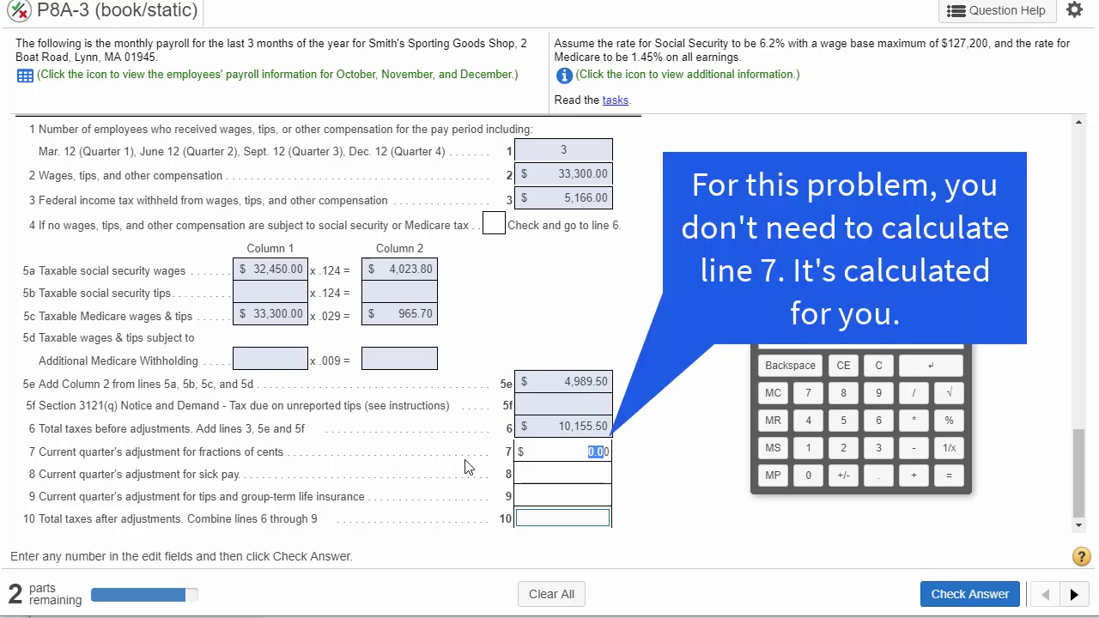
drag(556, 426, 603, 424)
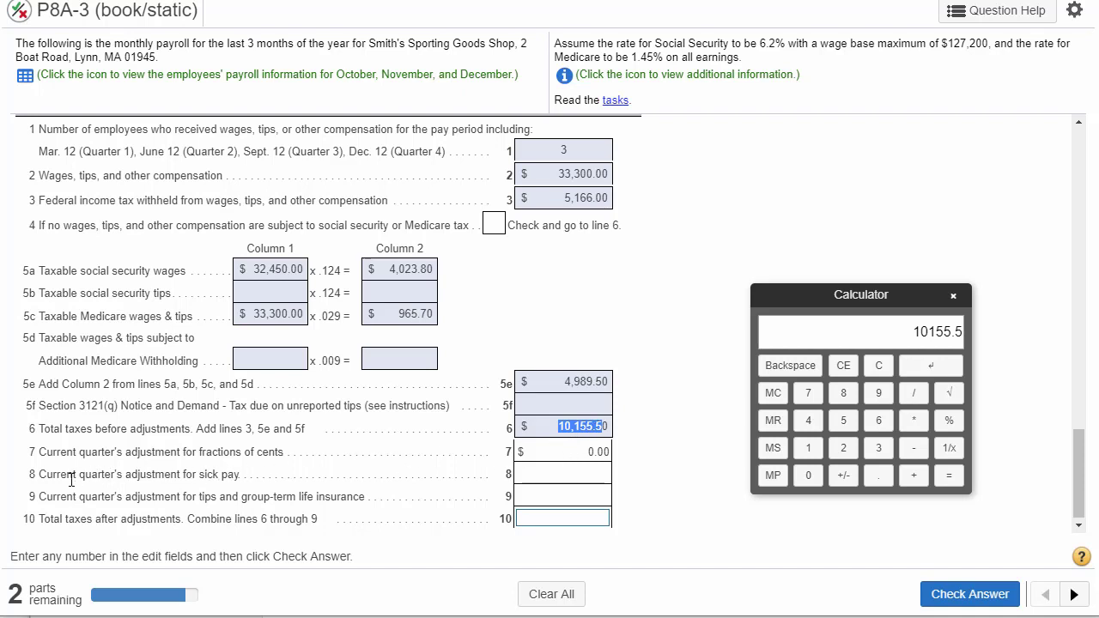
drag(38, 475, 244, 478)
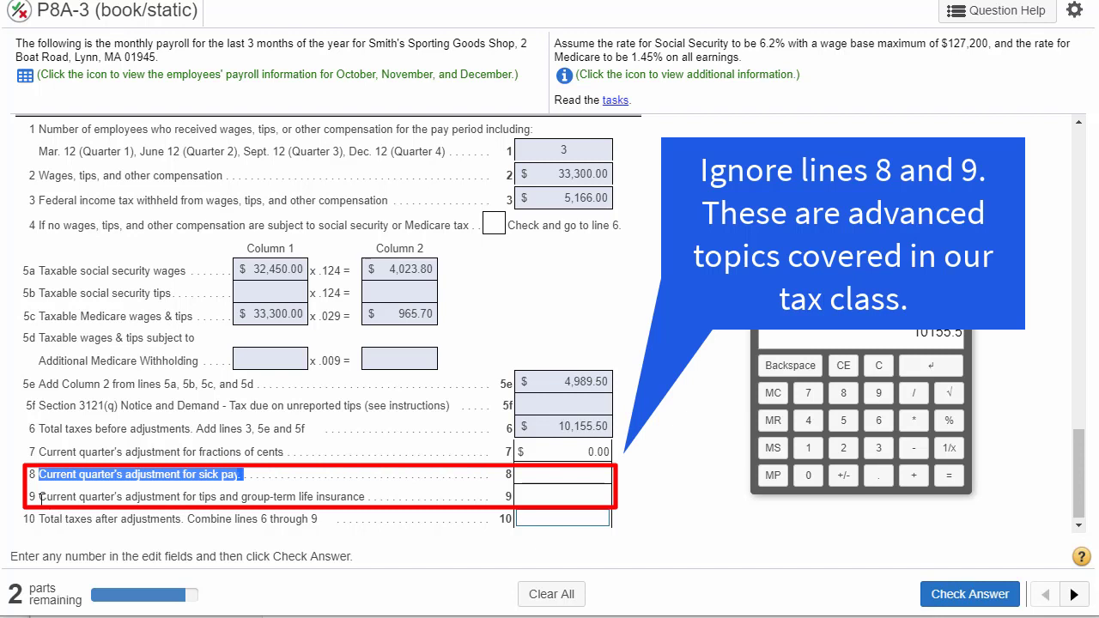
drag(41, 496, 367, 499)
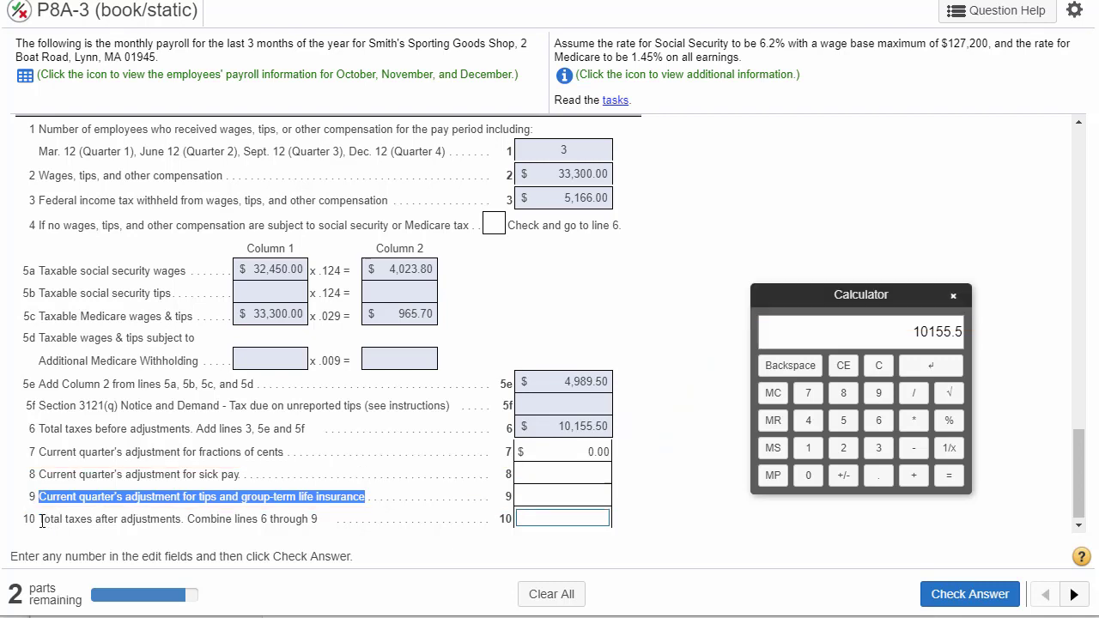
- Enter 10,155.50 on line 10 as the total taxes after adjustments and check the answer
drag(39, 518, 115, 524)
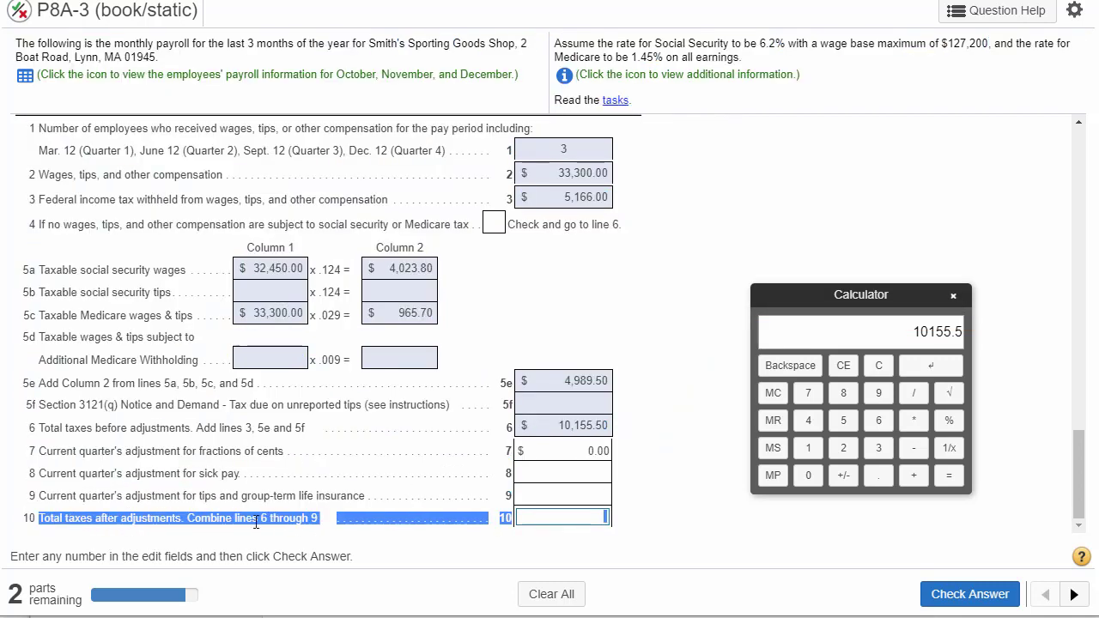
click(584, 426)
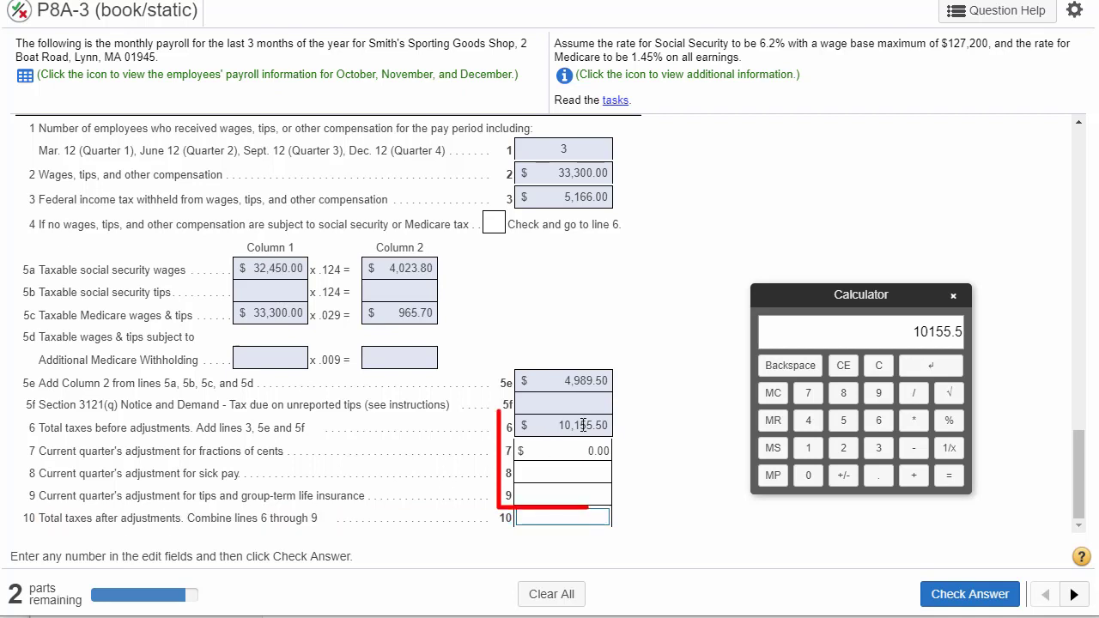
double_click(584, 425)
key(ctrl+c)
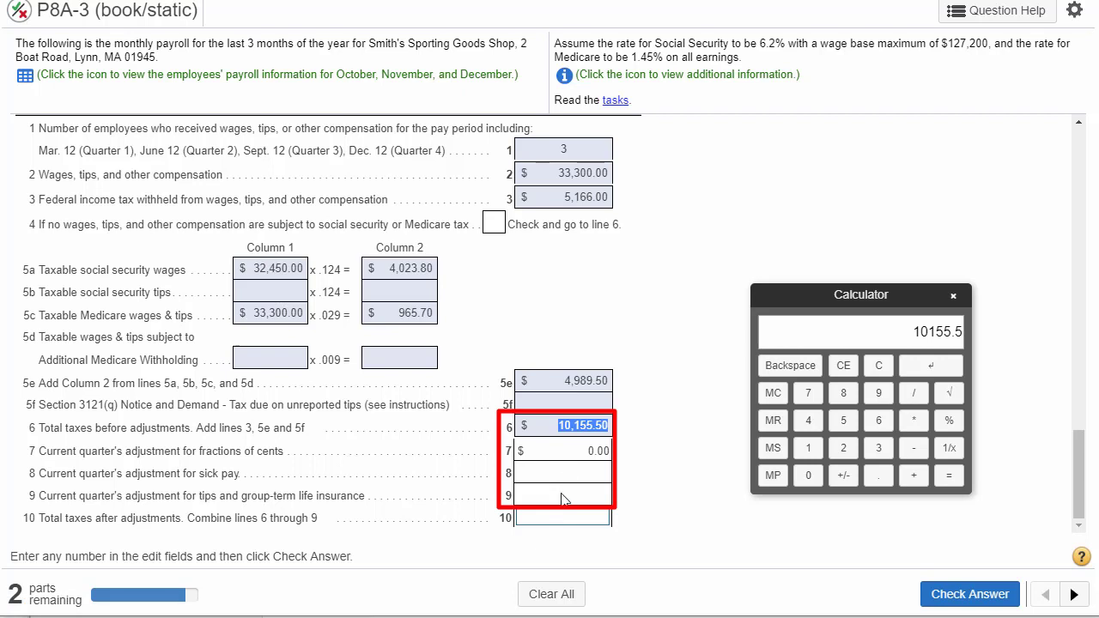
click(557, 518)
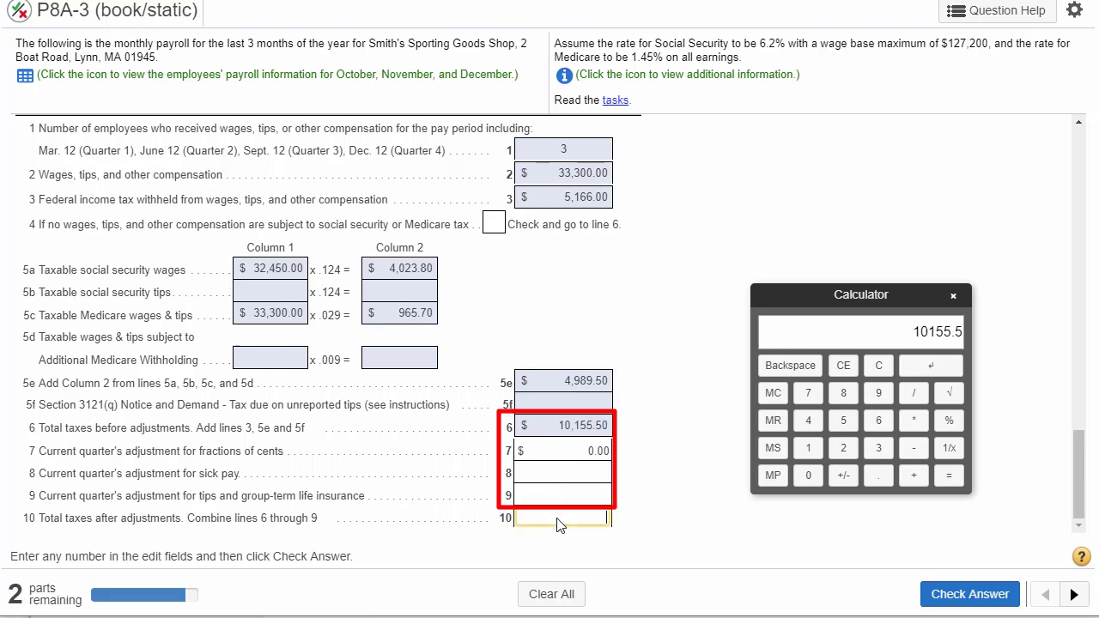
key(ctrl+v)
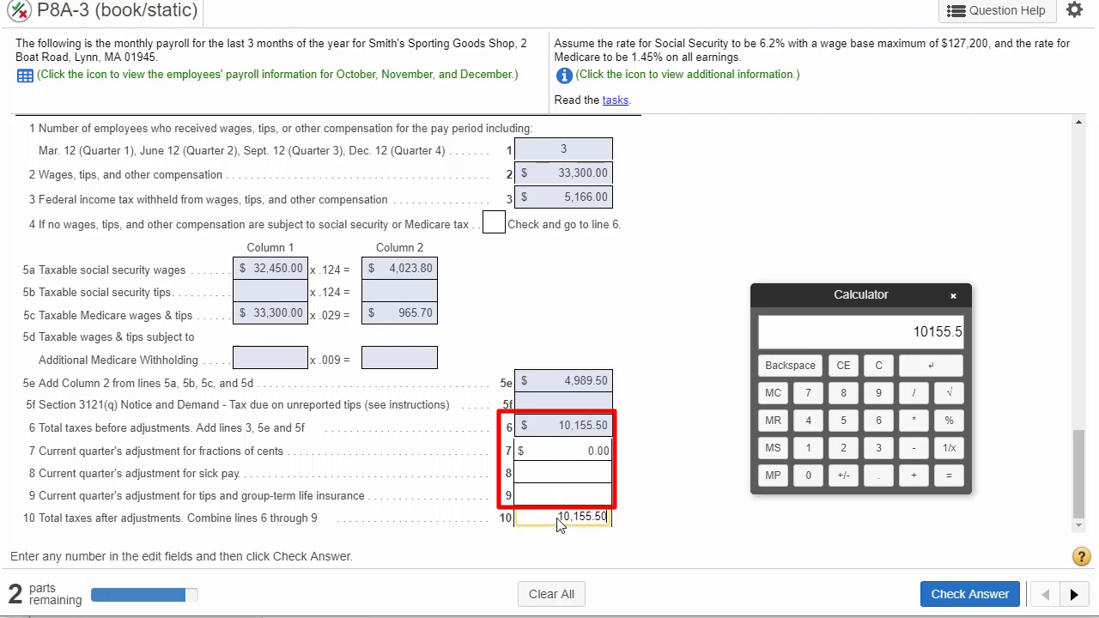
click(973, 601)
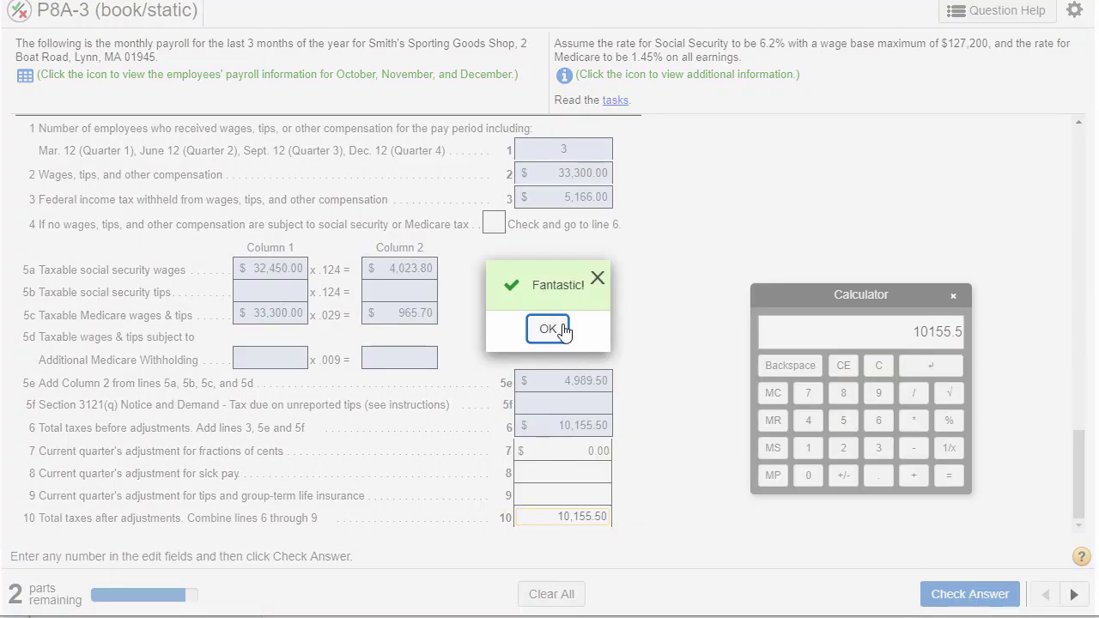
click(549, 329)
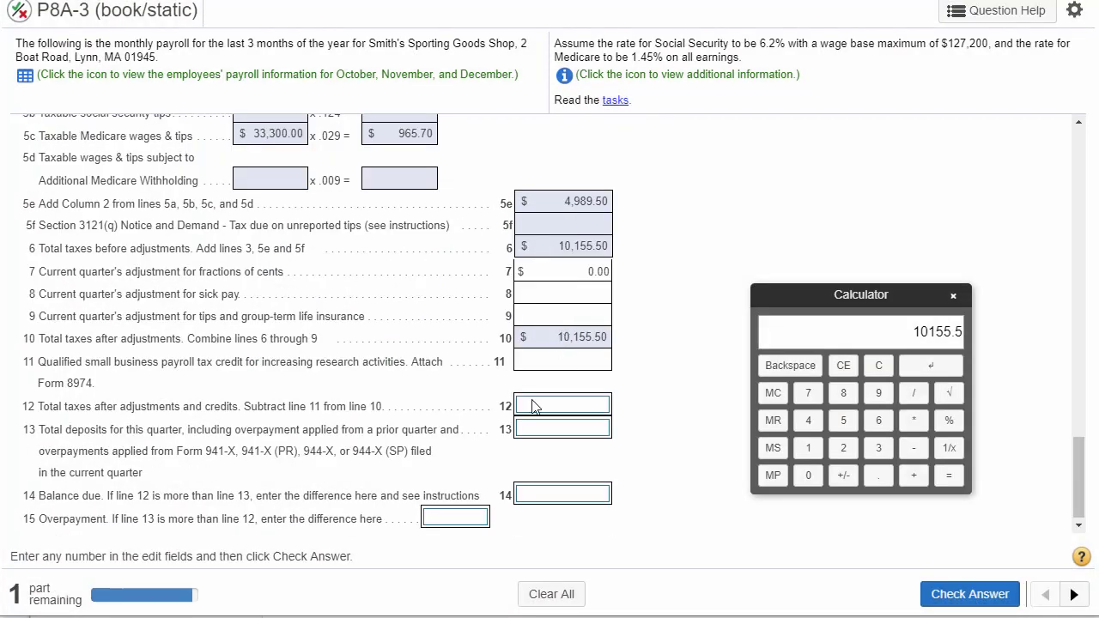
- Review the line 11 and 12 descriptions and enter the line 10 amount, 10,155.50, on line 12 with line 11 left empty
drag(45, 410, 375, 409)
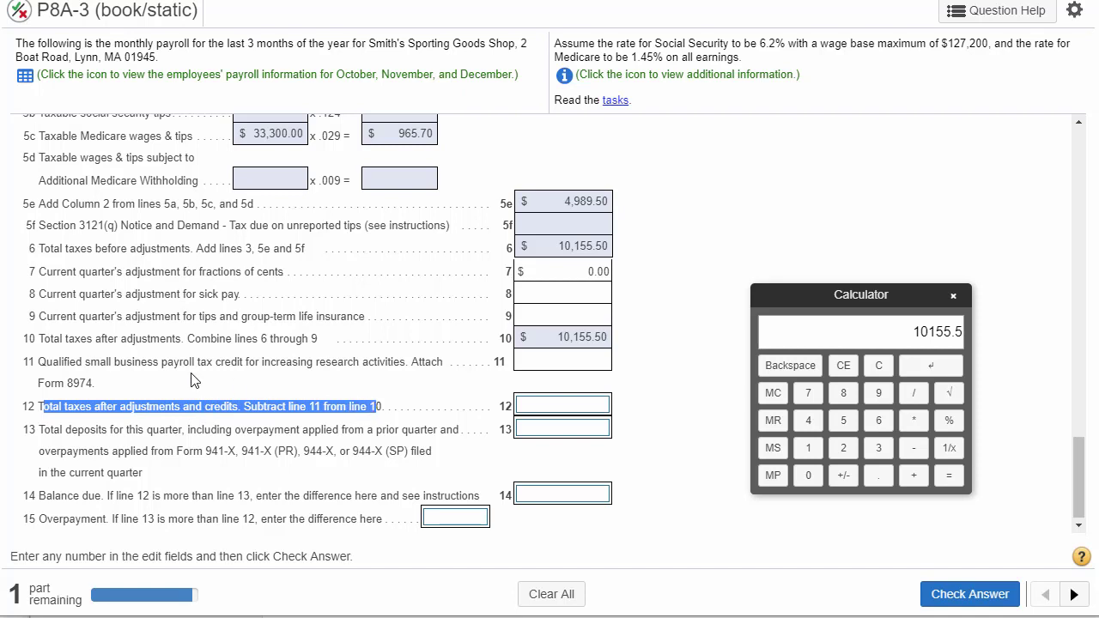
drag(39, 362, 196, 378)
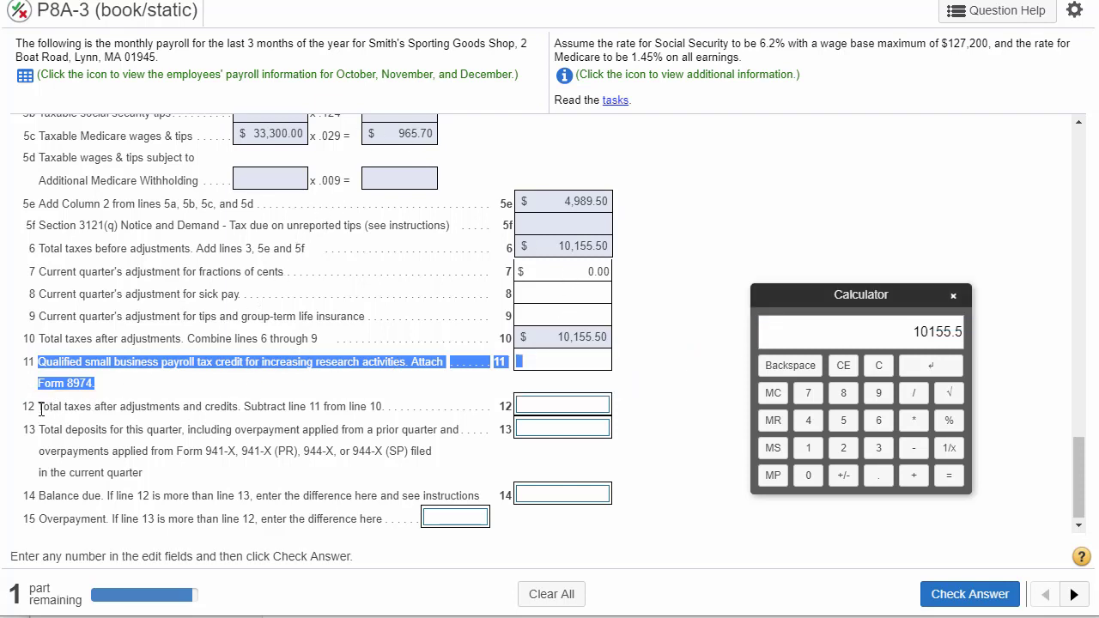
drag(39, 406, 347, 408)
click(575, 366)
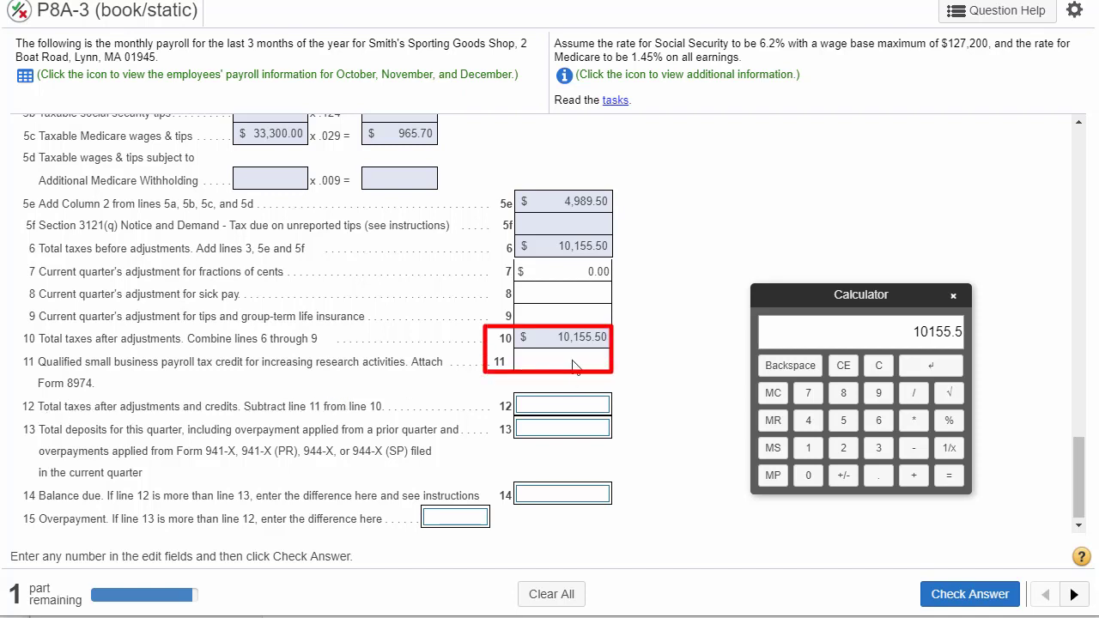
double_click(579, 335)
key(ctrl+c)
click(562, 403)
key(ctrl+v)
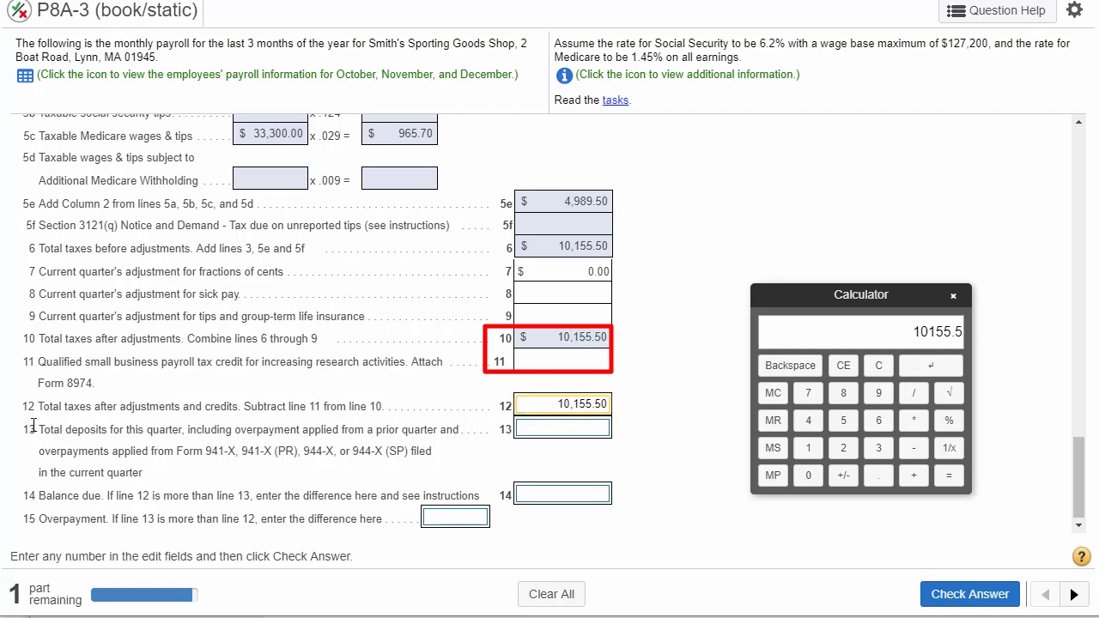
- Review the line 13 total deposits description against the November 15 and December 15 tax payment journal entries
drag(37, 430, 459, 432)
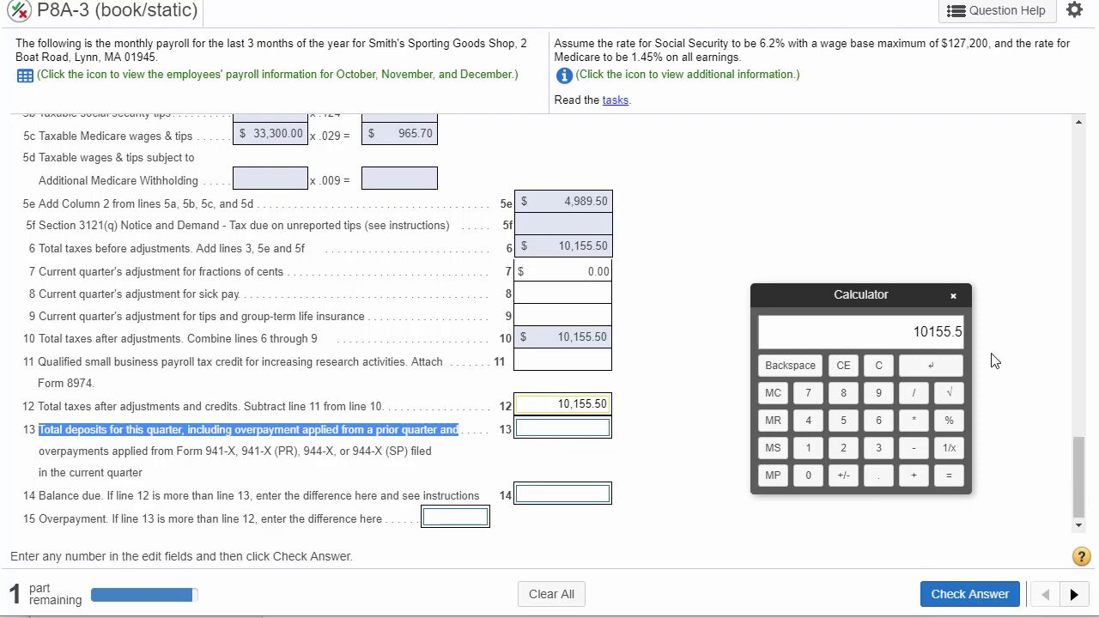
drag(1087, 463, 1095, 300)
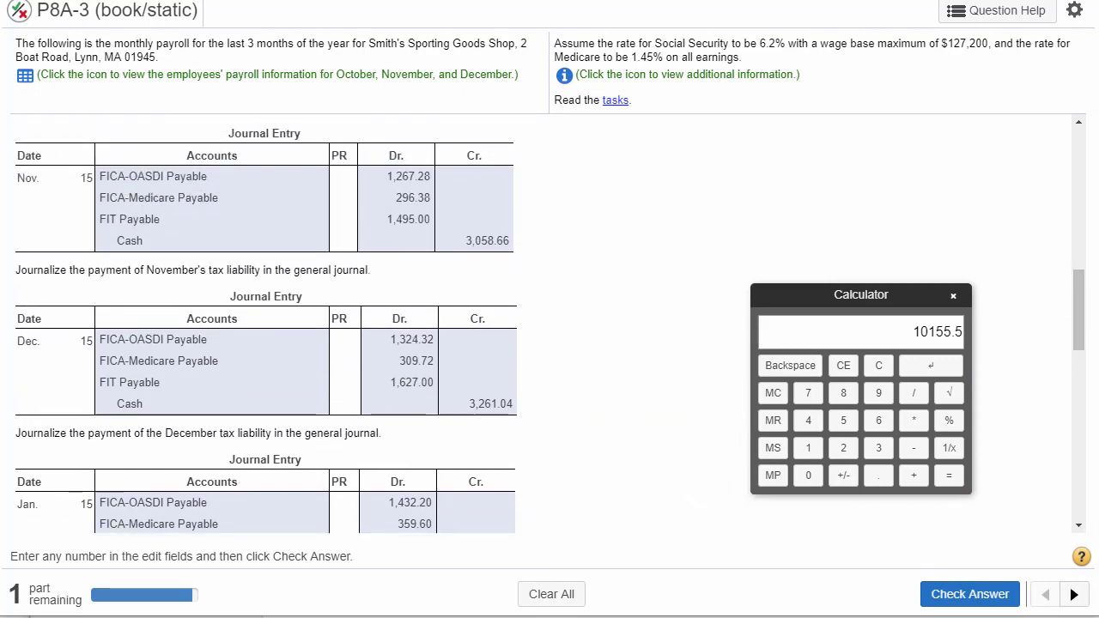
double_click(114, 176)
double_click(112, 198)
double_click(112, 220)
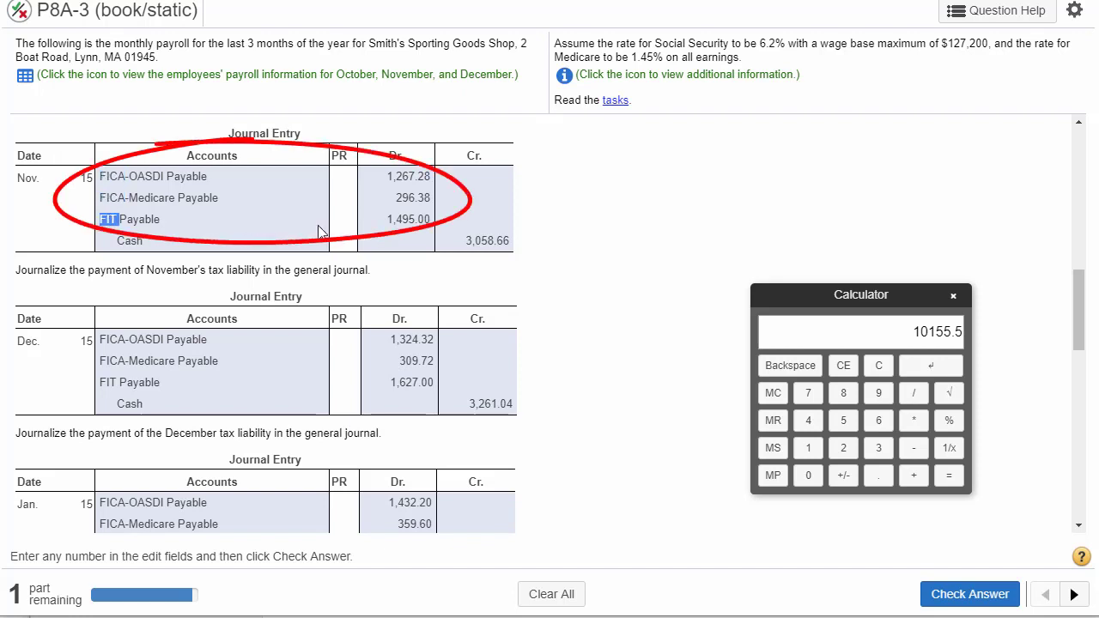
double_click(474, 241)
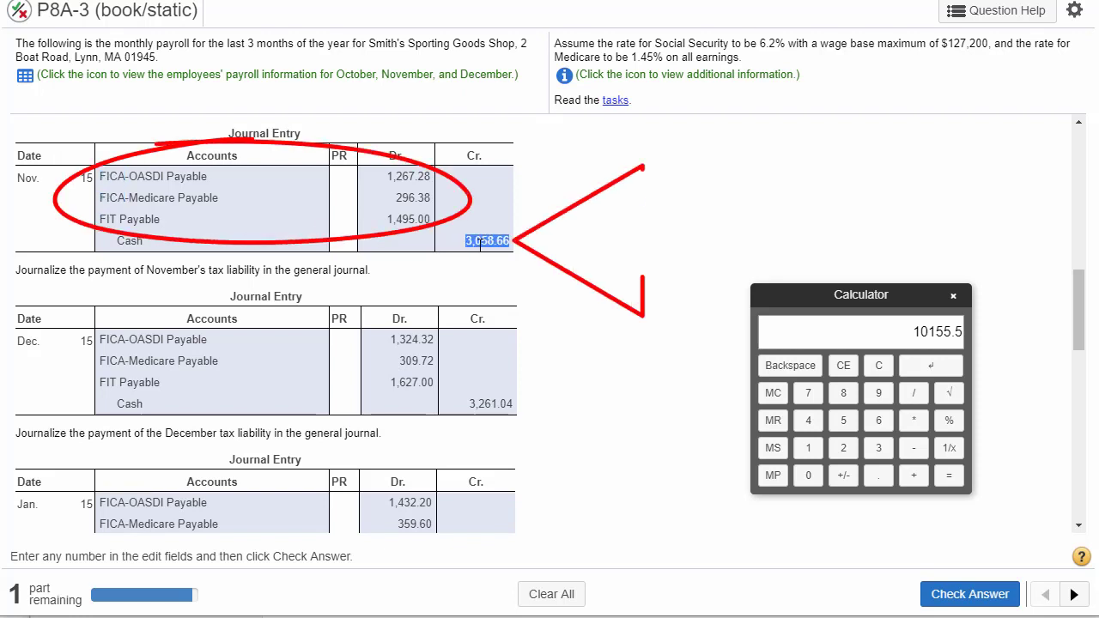
double_click(484, 406)
- Examine the January 15 FICA and FIT payment and the January 31 FUTA and SUTA payment for relevance to line 13
scroll(484, 411, down, 5)
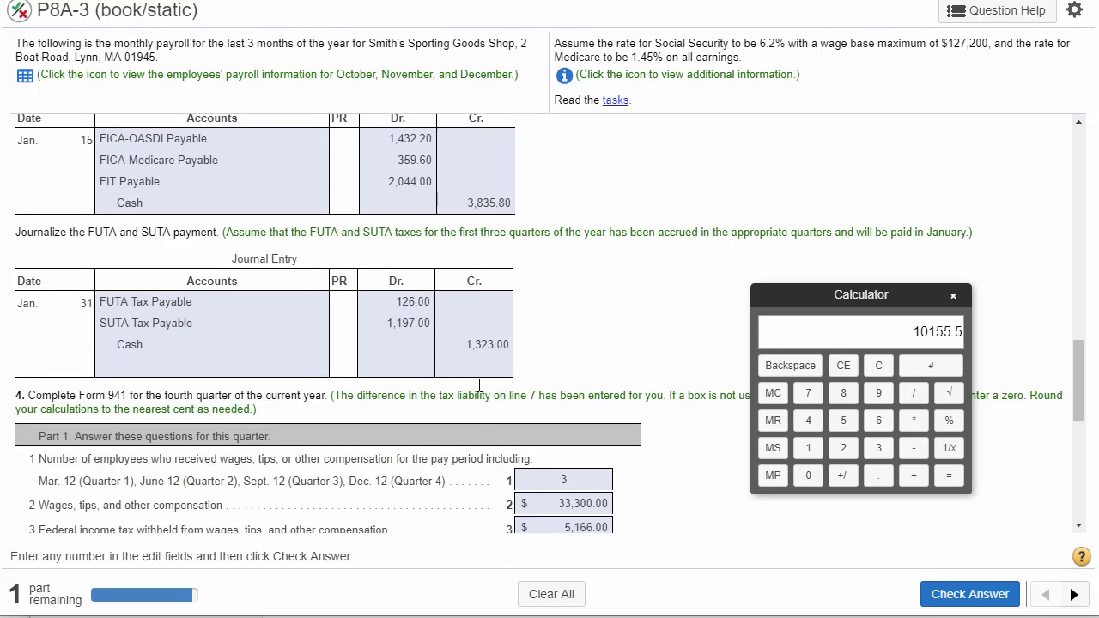
double_click(485, 201)
double_click(483, 343)
double_click(109, 142)
double_click(105, 181)
scroll(515, 210, up, 2)
scroll(511, 217, up, 3)
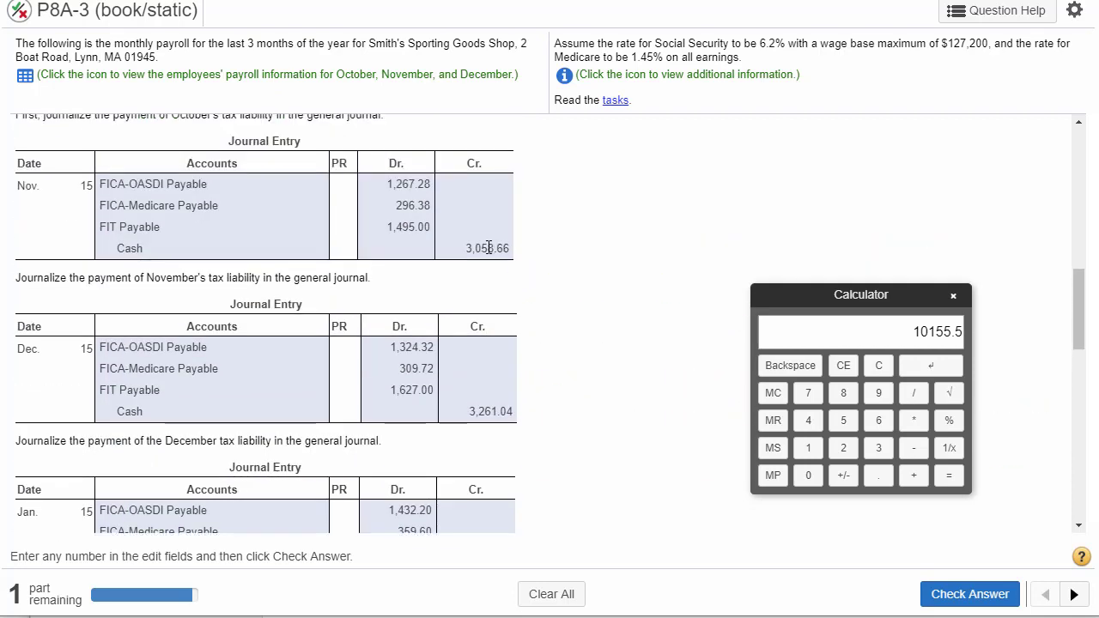
- Identify the November 15, December 15 and January 15 cash credits as the deposits to total for line 13
double_click(486, 249)
double_click(498, 411)
scroll(498, 412, down, 1)
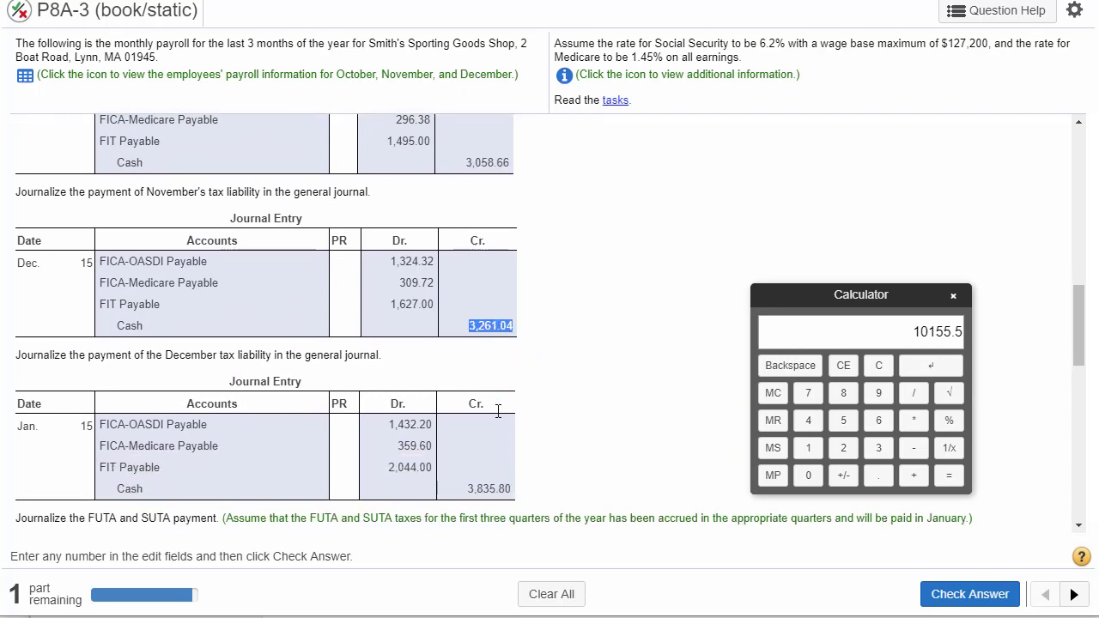
double_click(489, 486)
- Clear the calculator and enter the November 15 cash credit, 3058.66, as the first amount of the deposits sum
click(880, 370)
double_click(483, 163)
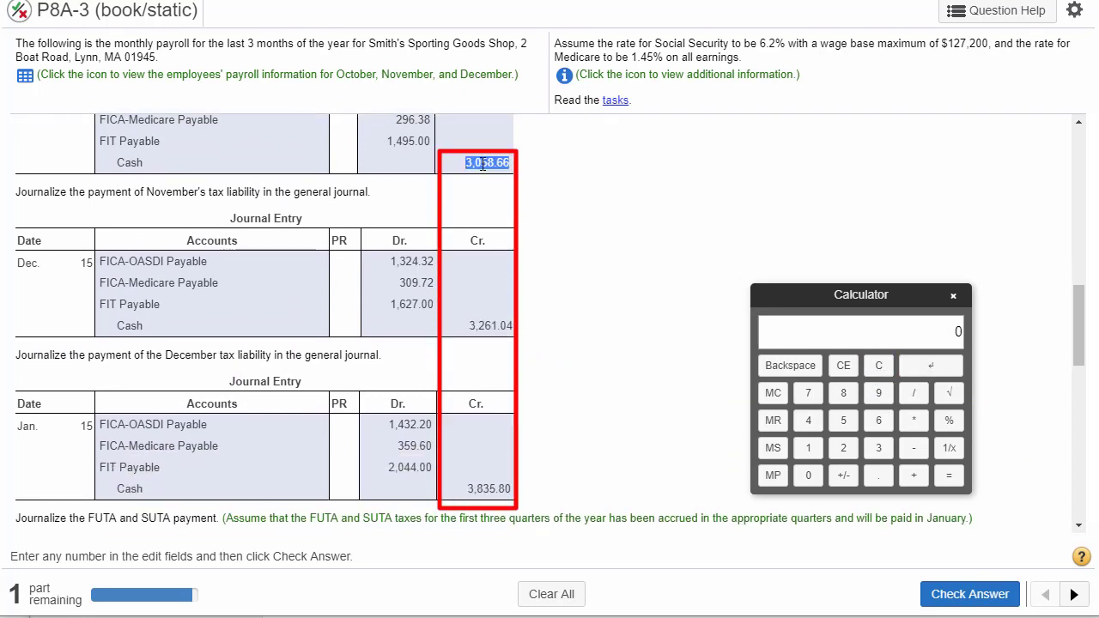
click(879, 447)
click(807, 474)
click(843, 419)
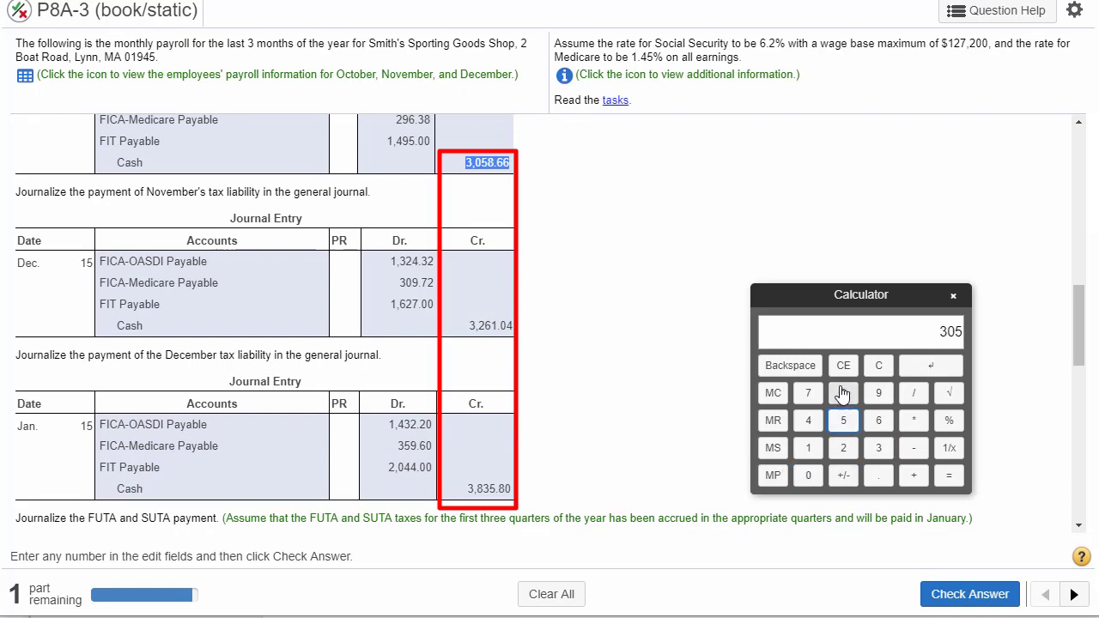
click(843, 392)
click(878, 474)
click(878, 420)
click(878, 419)
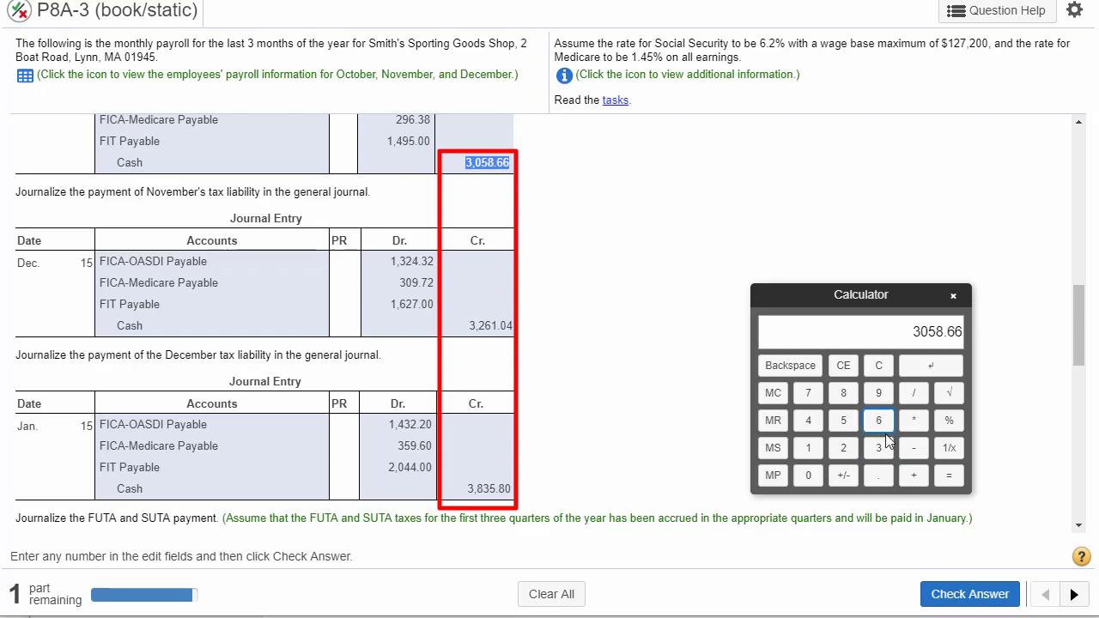
click(914, 474)
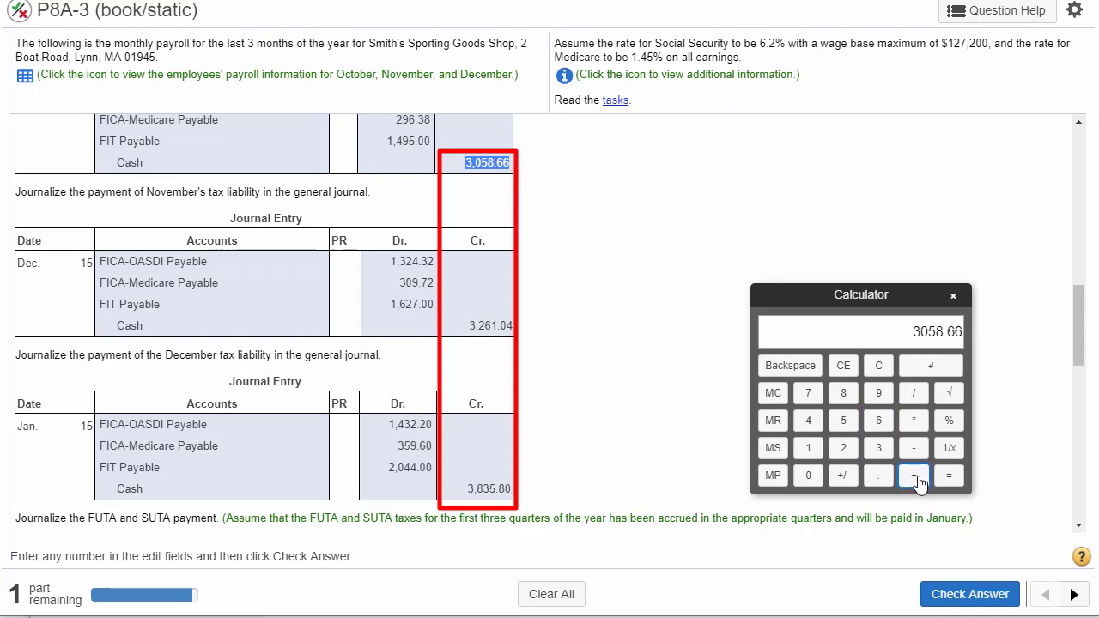
- Add the December 15 cash credit, 3261.04, to the deposits sum in the calculator
double_click(485, 325)
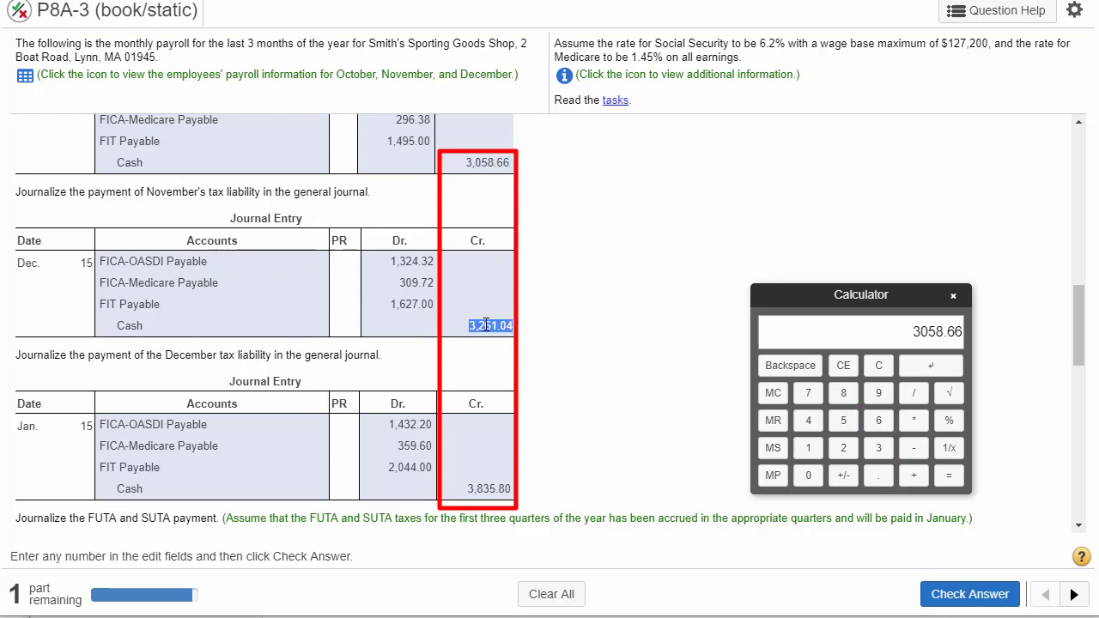
click(878, 447)
click(843, 448)
click(878, 419)
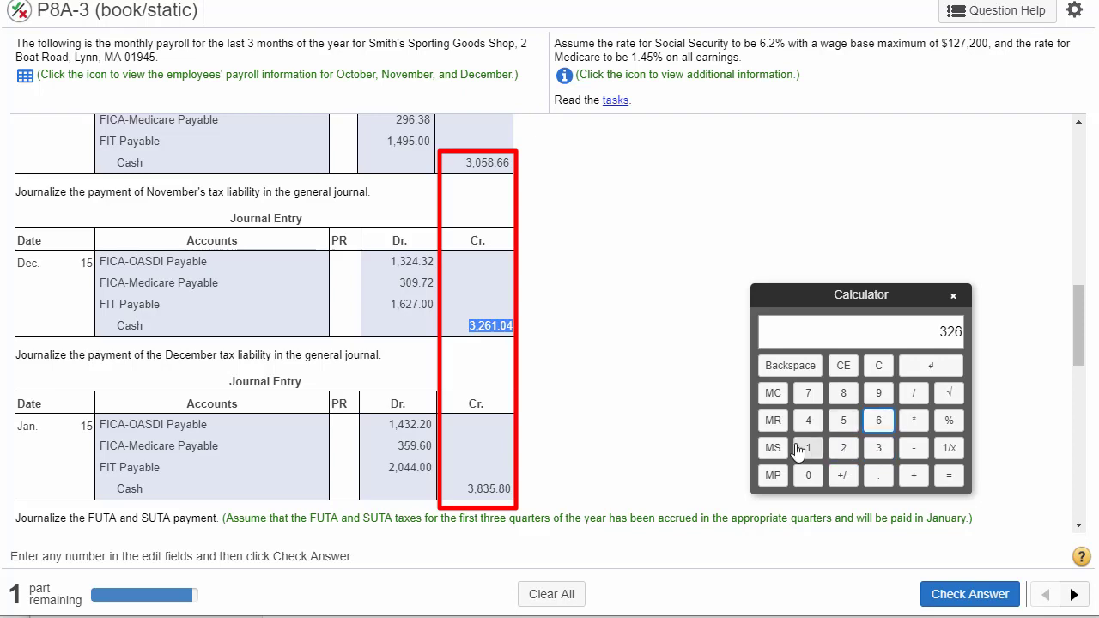
click(808, 447)
click(878, 475)
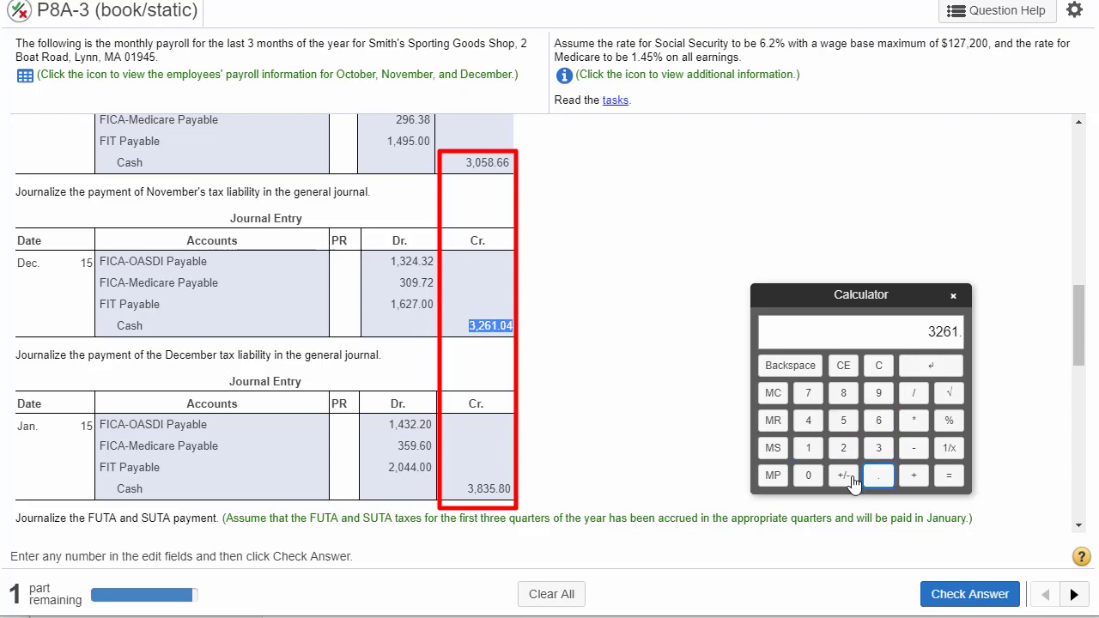
click(808, 474)
click(807, 419)
click(910, 477)
- Add the January 15 cash credit, 3835.80, and compute the total deposits
click(486, 488)
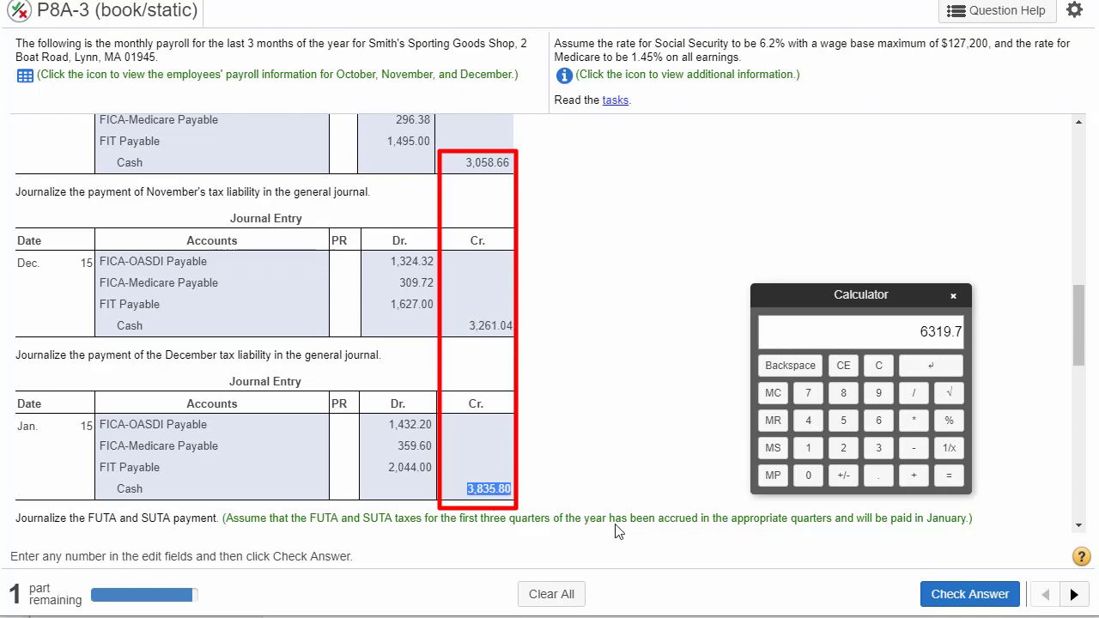
click(878, 447)
click(843, 392)
click(878, 447)
click(843, 420)
click(878, 474)
click(843, 392)
click(948, 476)
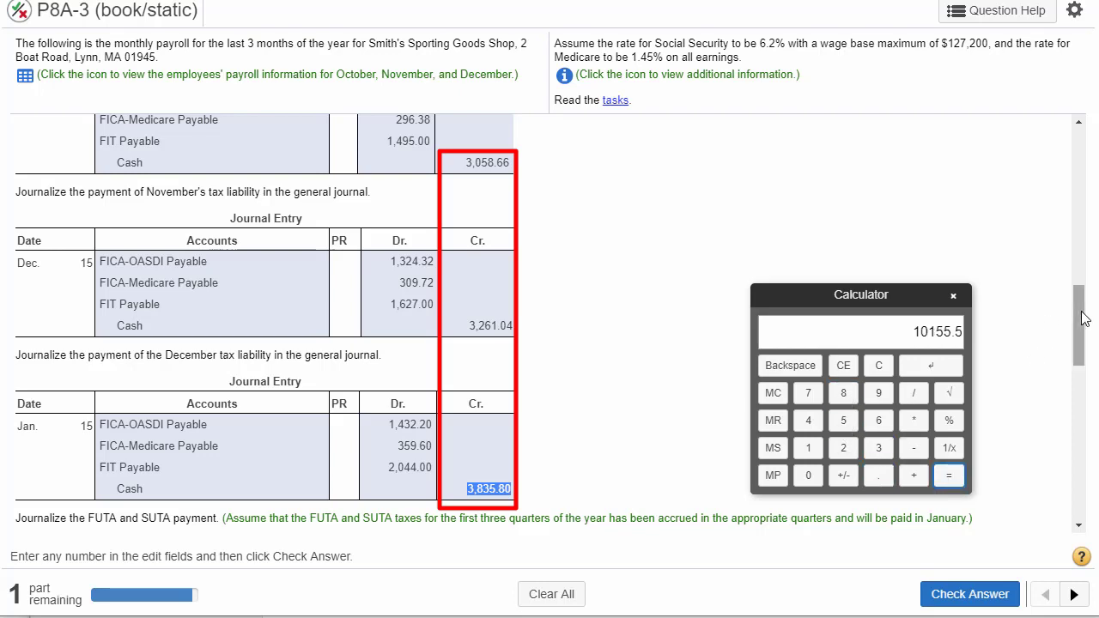
- Transfer the calculator's total, 10155.5, to line 13 of Form 941, total deposits for the quarter
drag(1079, 322, 1081, 485)
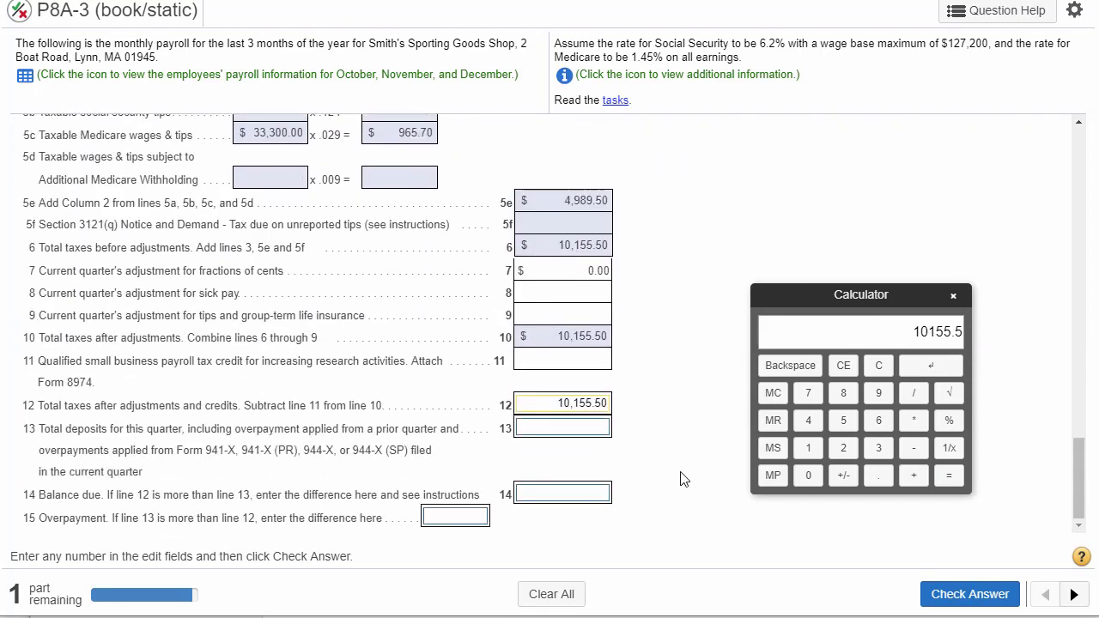
click(531, 425)
drag(39, 429, 311, 450)
click(539, 432)
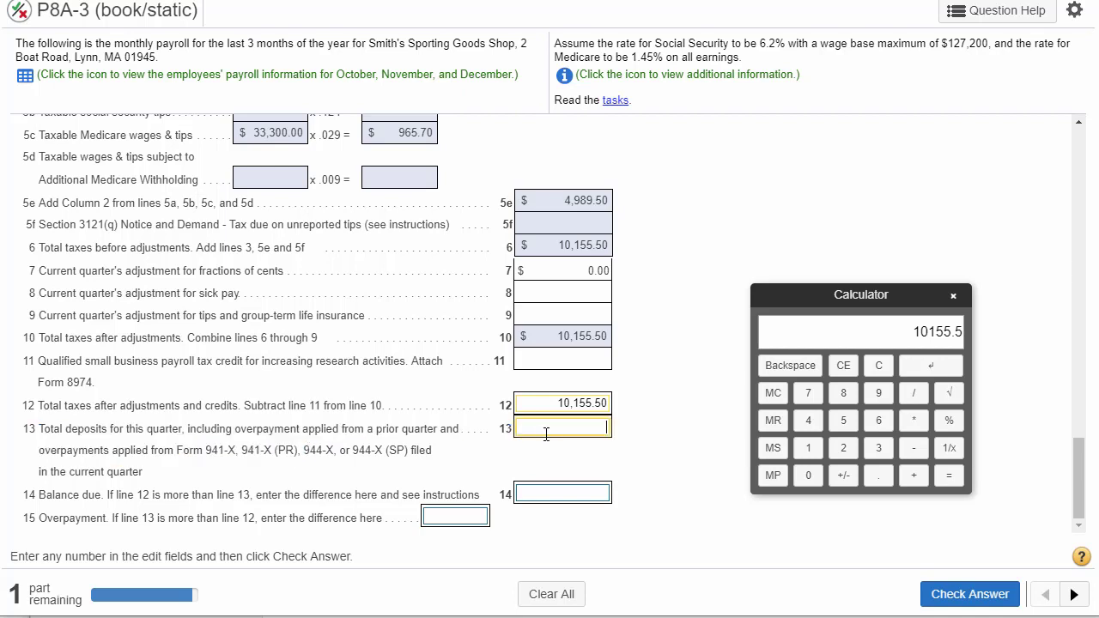
click(929, 366)
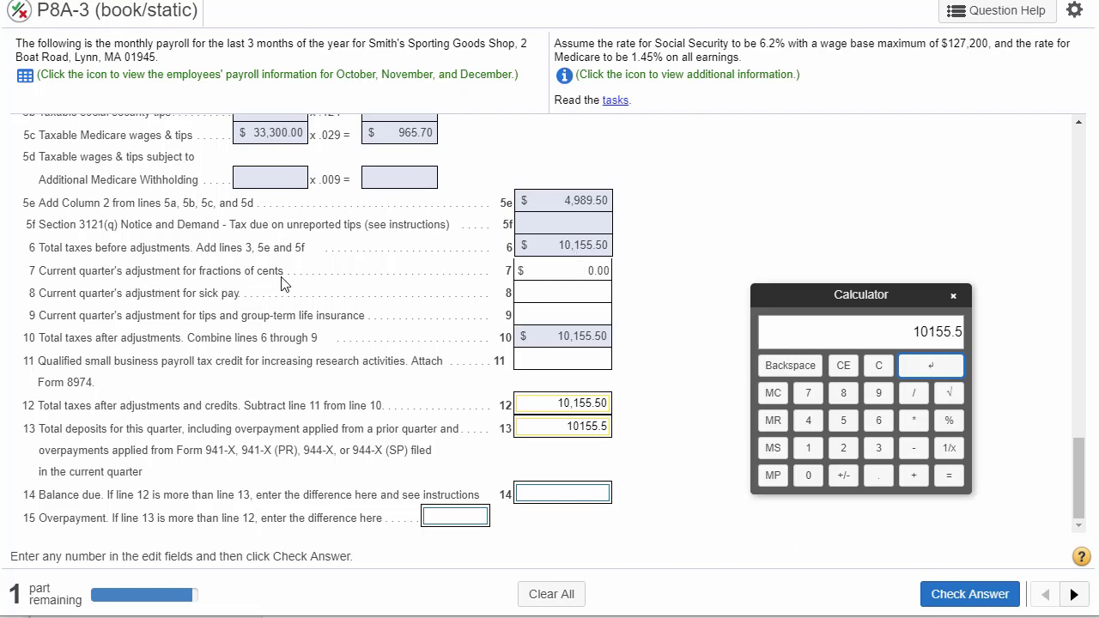
- Review the line 7 fractions-of-cents adjustment by comparing total taxes on line 6 with deposits on line 13
drag(287, 270, 48, 273)
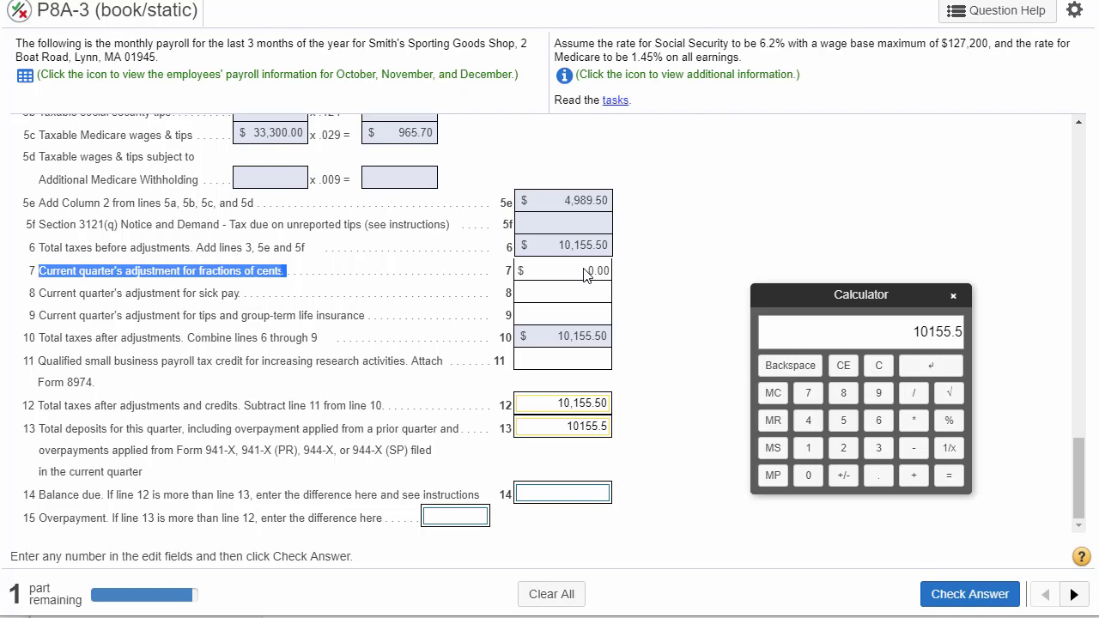
drag(587, 270, 615, 250)
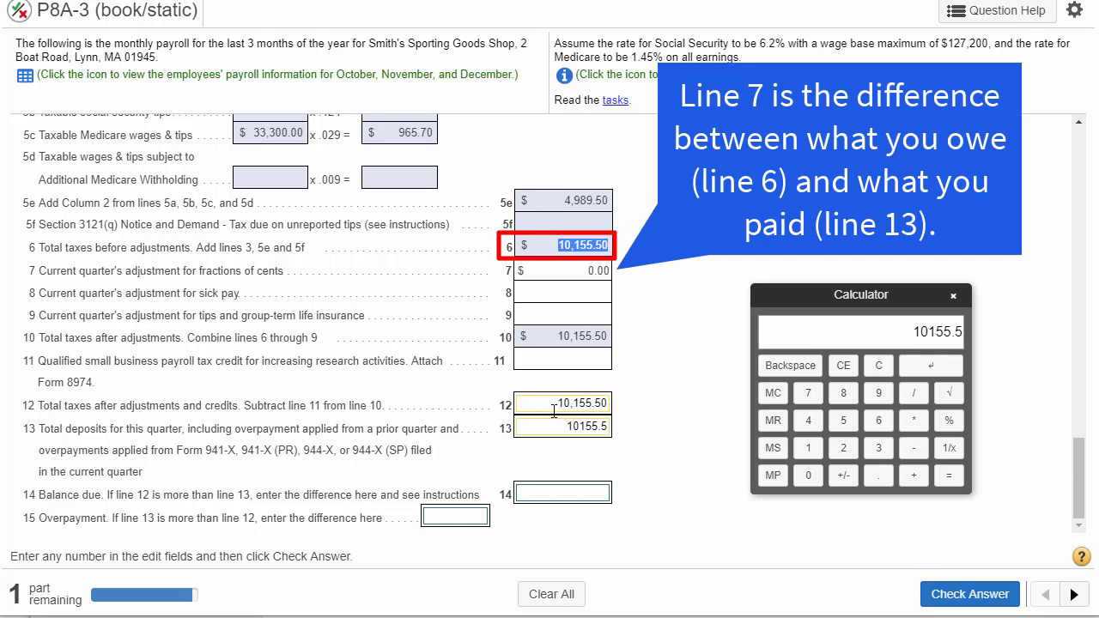
double_click(584, 425)
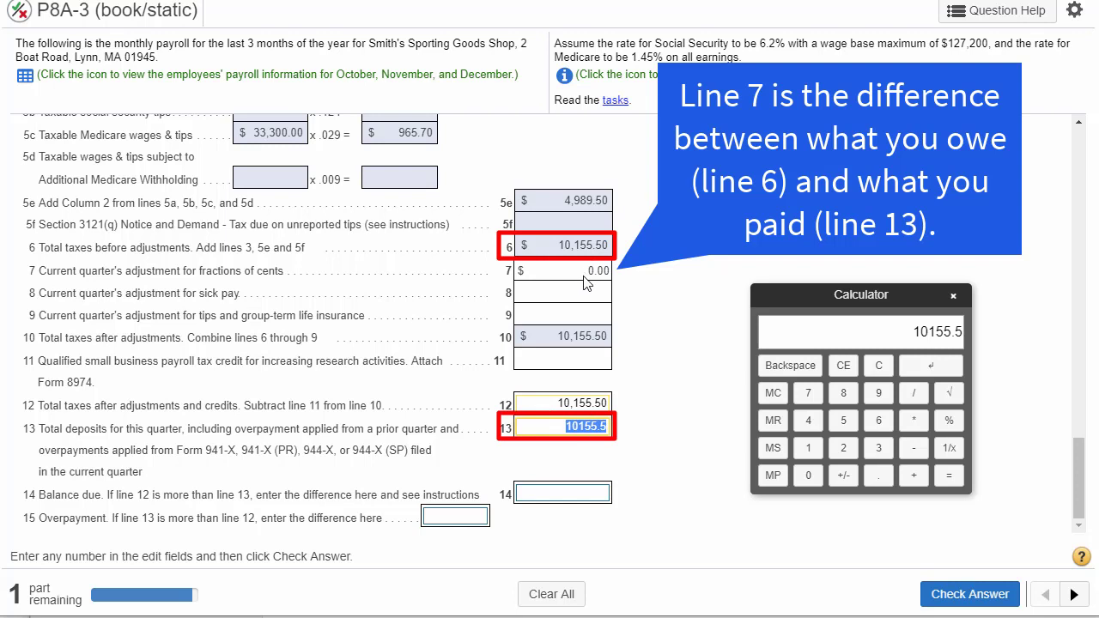
drag(583, 274, 605, 276)
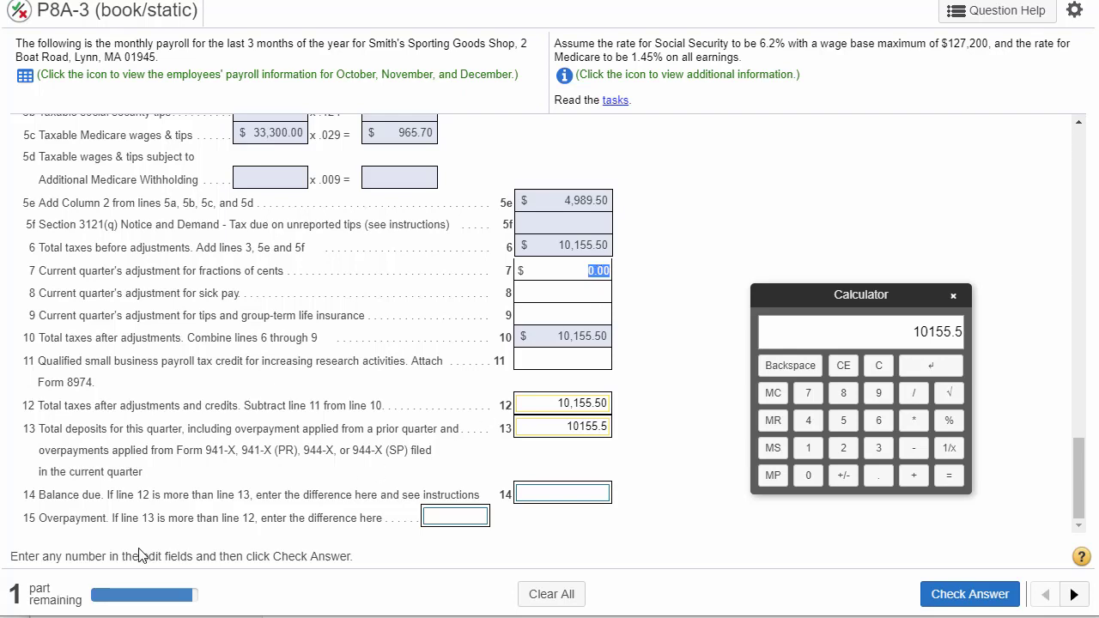
- Compare lines 12 and 13 for the line 14 balance due and complete the line 13 amount as 10155.50
drag(32, 495, 154, 496)
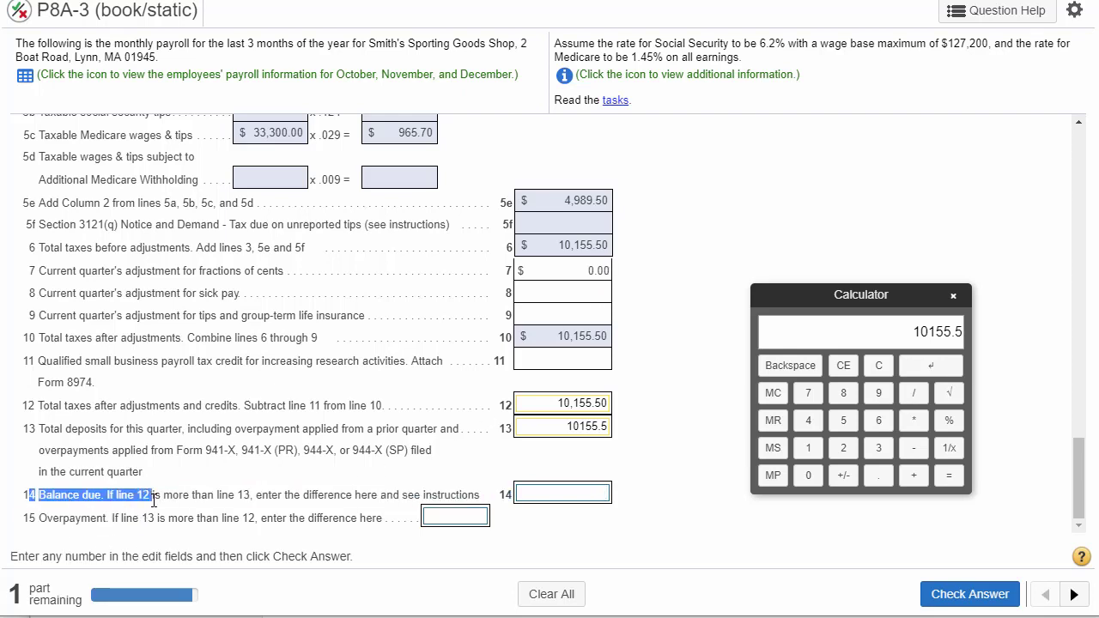
double_click(588, 404)
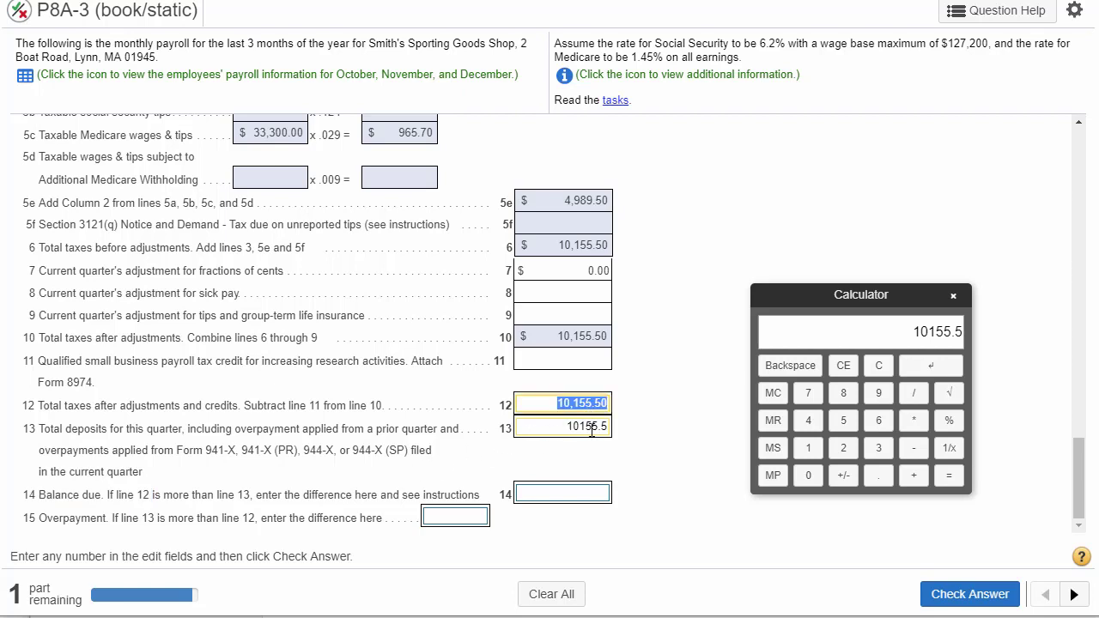
double_click(592, 429)
click(591, 429)
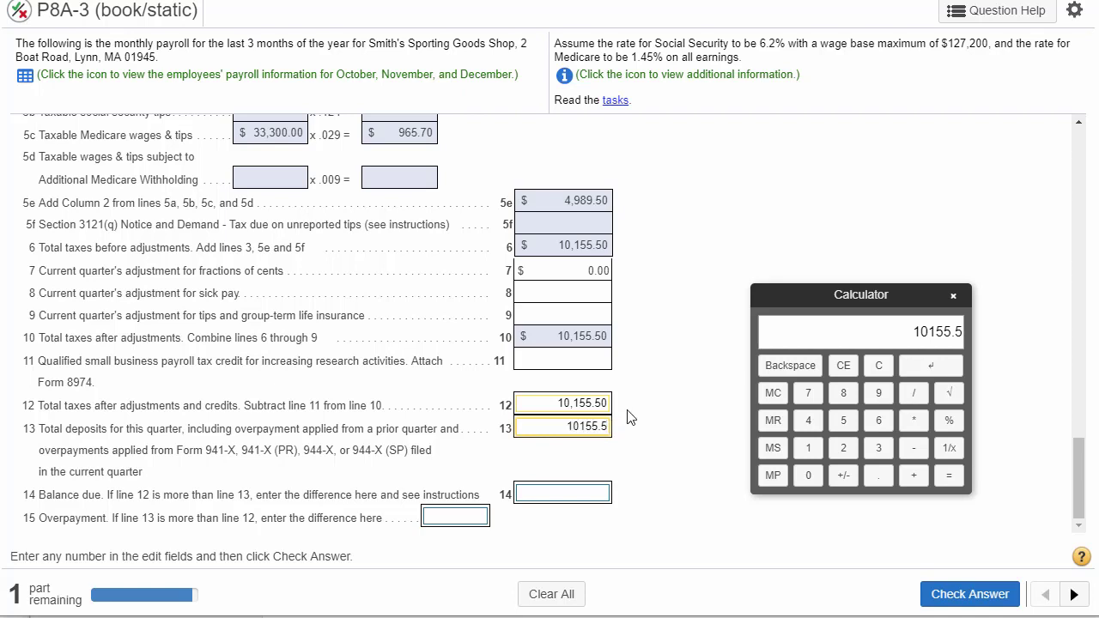
text(0)
click(564, 501)
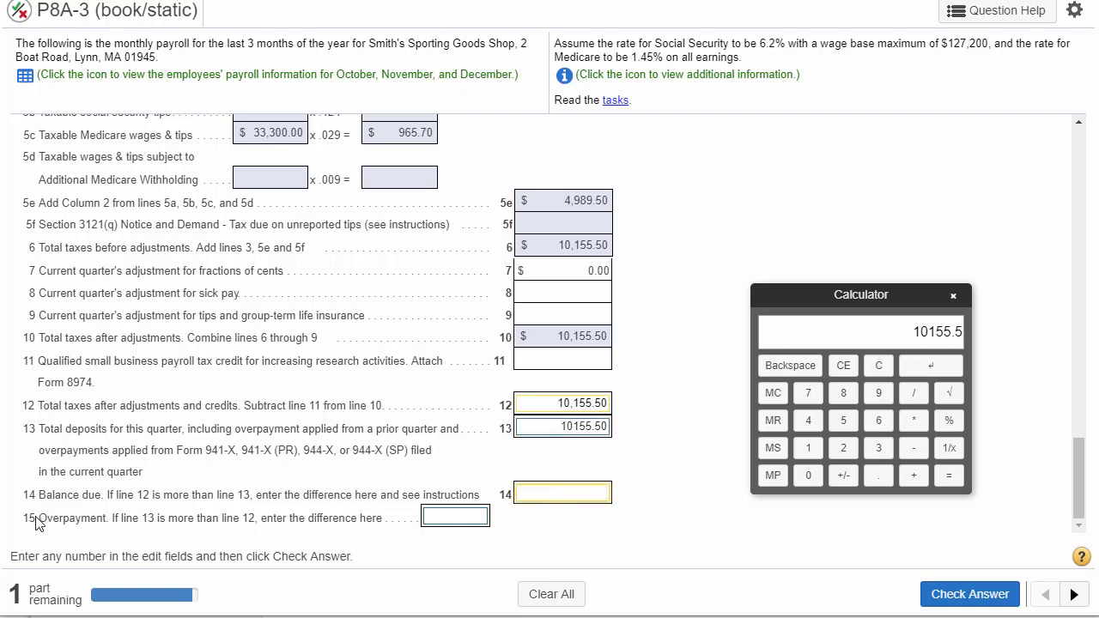
- Compare lines 13 and 12 for the line 15 overpayment and check the answer with lines 14 and 15 left empty
drag(38, 518, 254, 536)
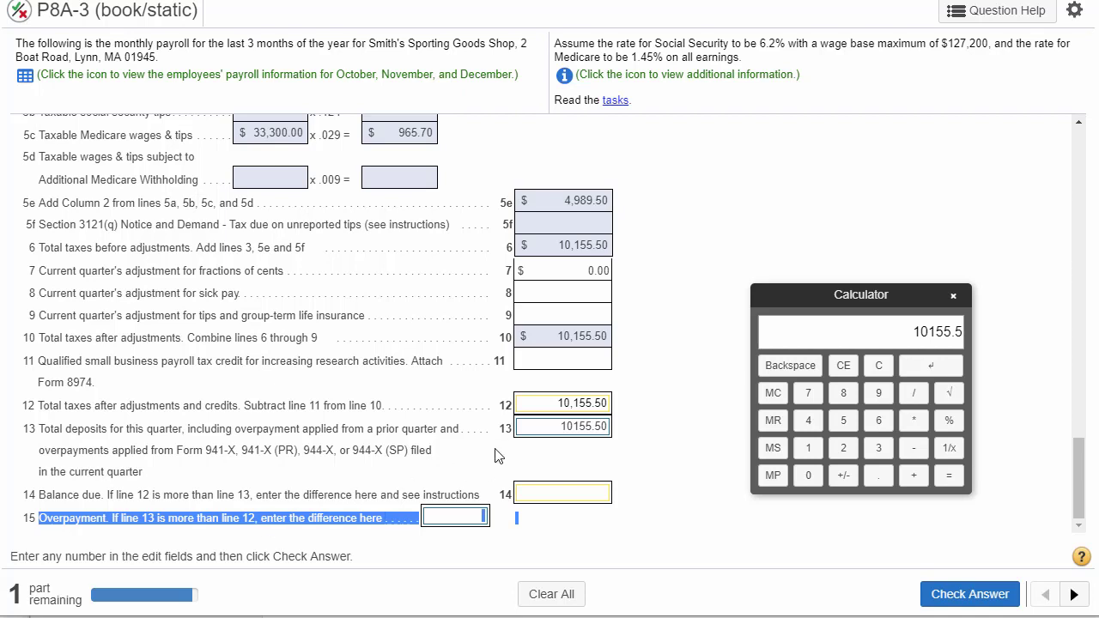
double_click(585, 425)
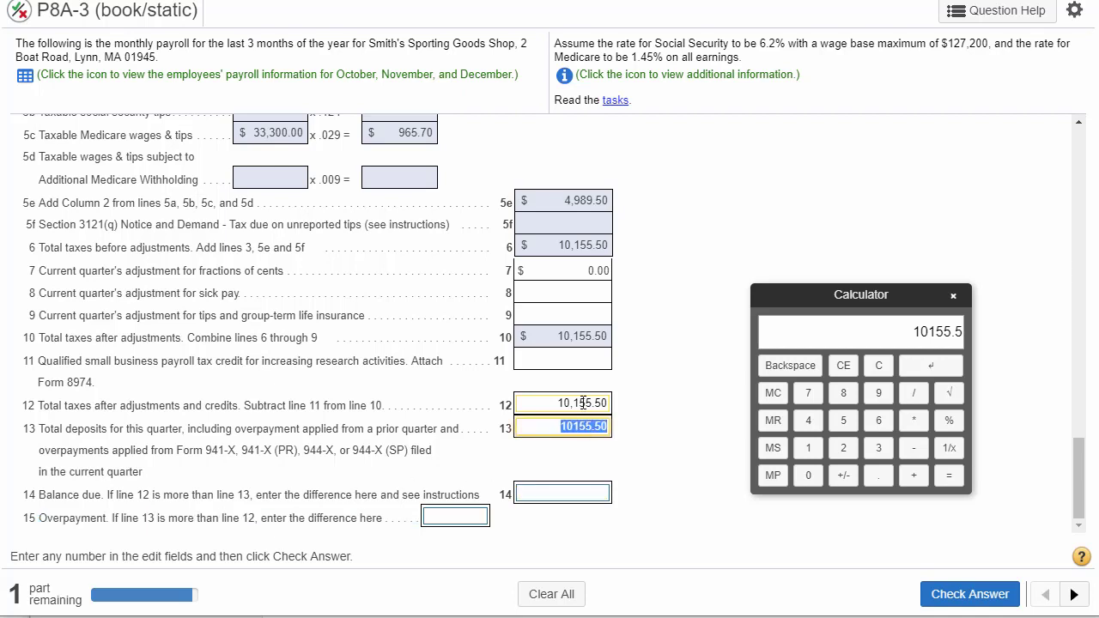
double_click(583, 402)
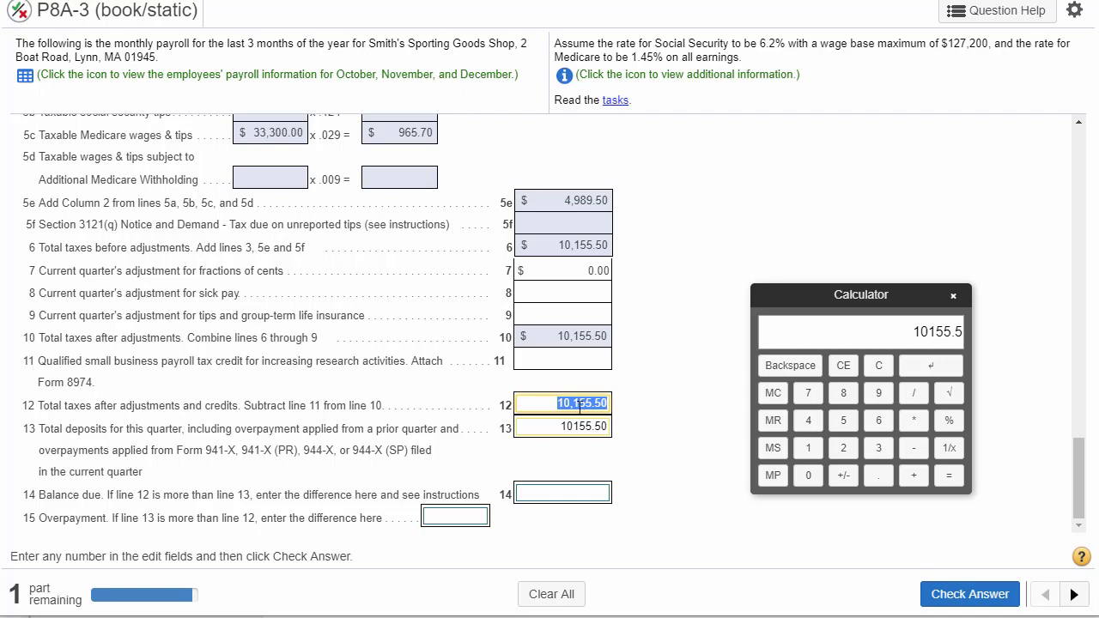
click(971, 599)
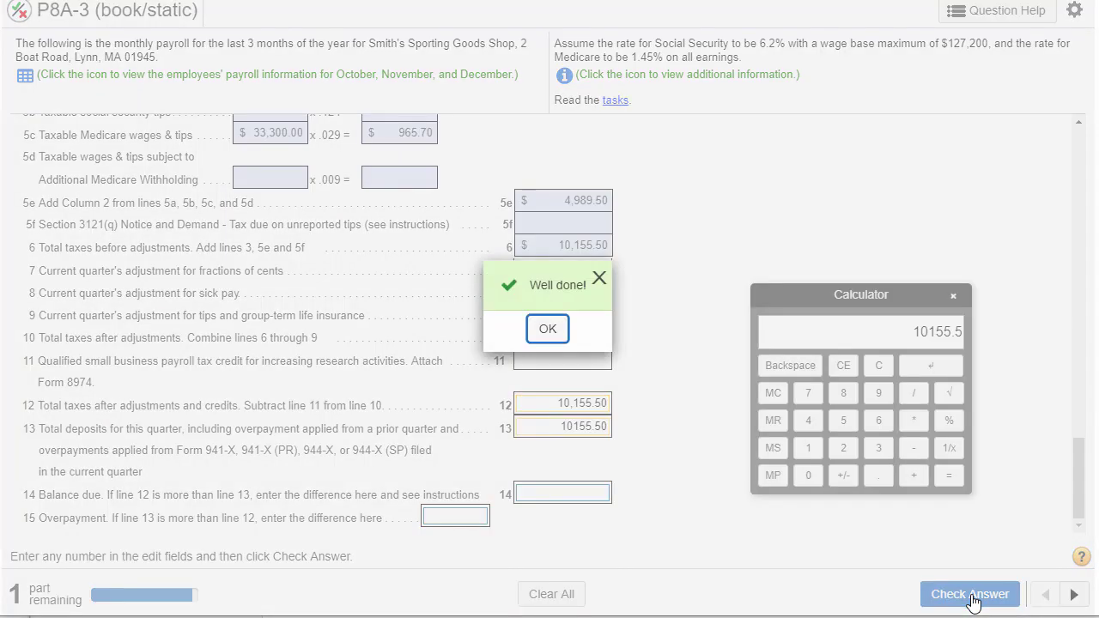
click(551, 333)
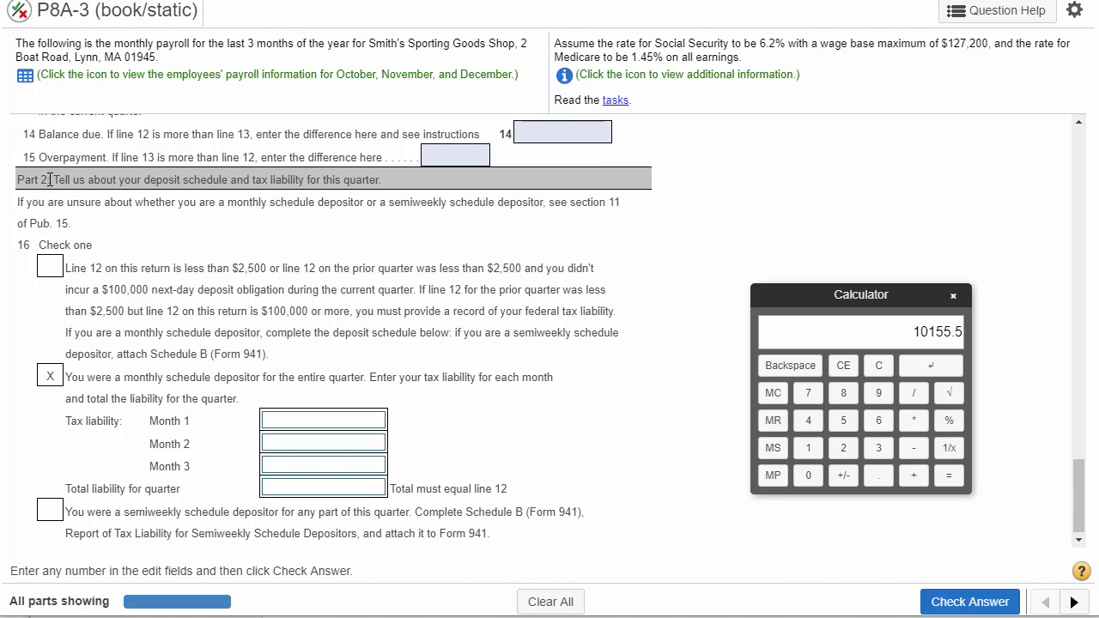
- Review the Part 2 deposit schedule heading and the monthly schedule depositor option with its Month 1 tax liability field
drag(49, 180, 288, 198)
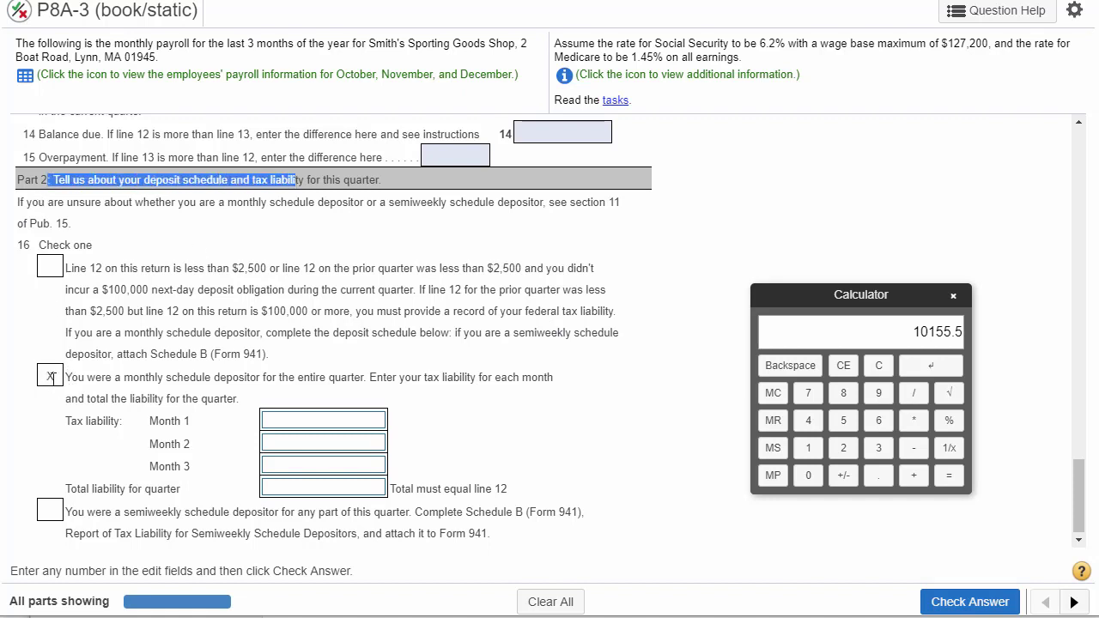
drag(101, 377, 233, 376)
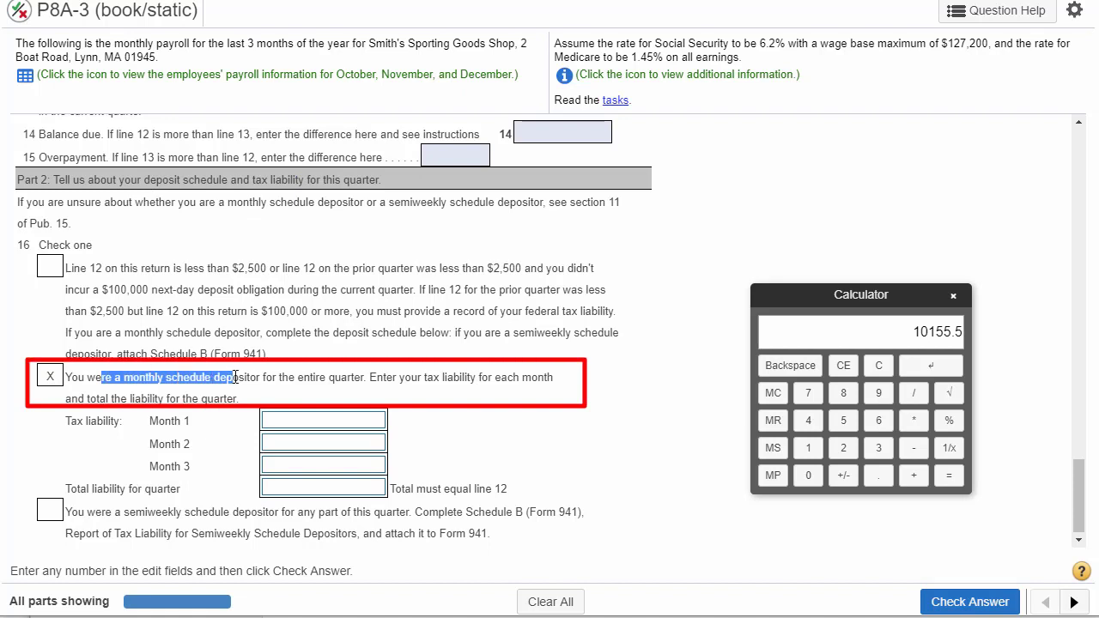
click(287, 424)
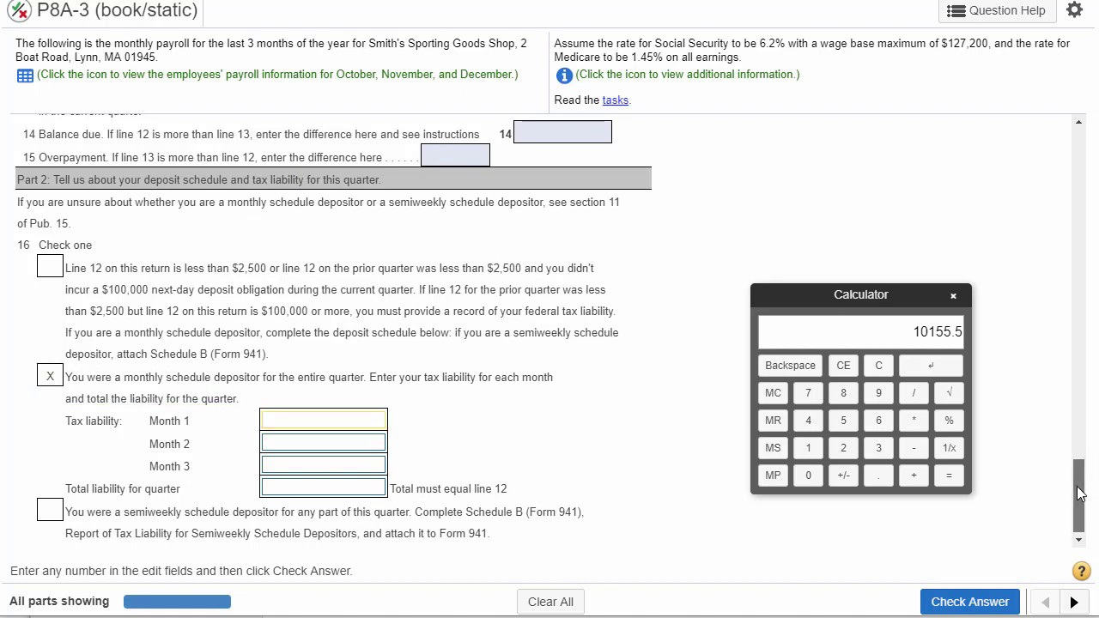
- Copy the November 15 cash credit, 3,058.66, into the Month 1 tax liability on line 16
drag(1080, 493, 1080, 284)
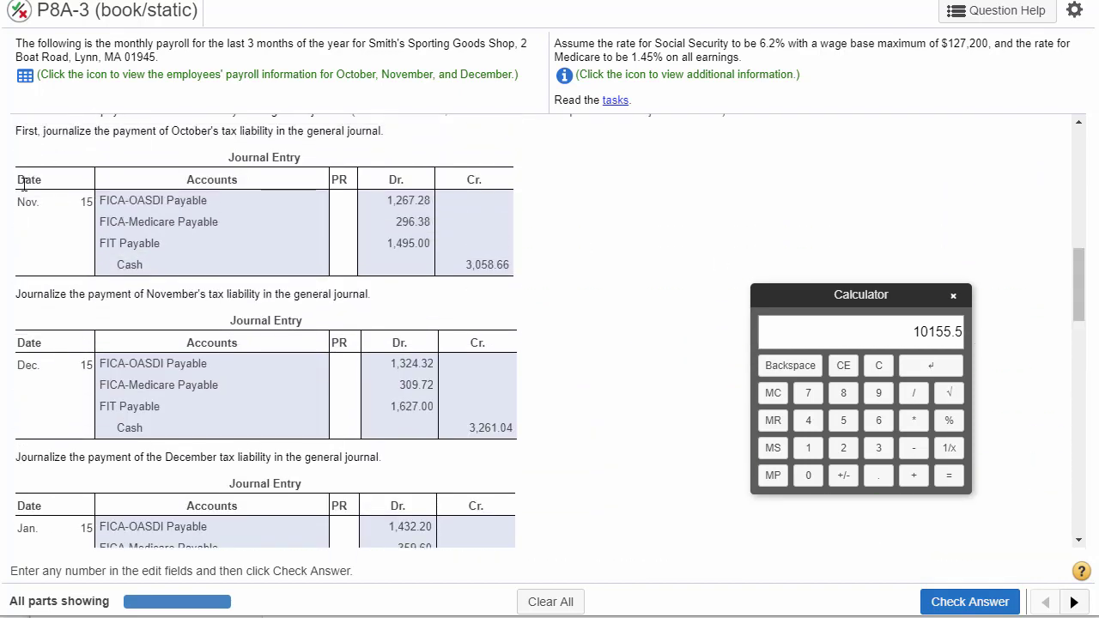
drag(24, 202, 101, 202)
double_click(481, 263)
key(ctrl+c)
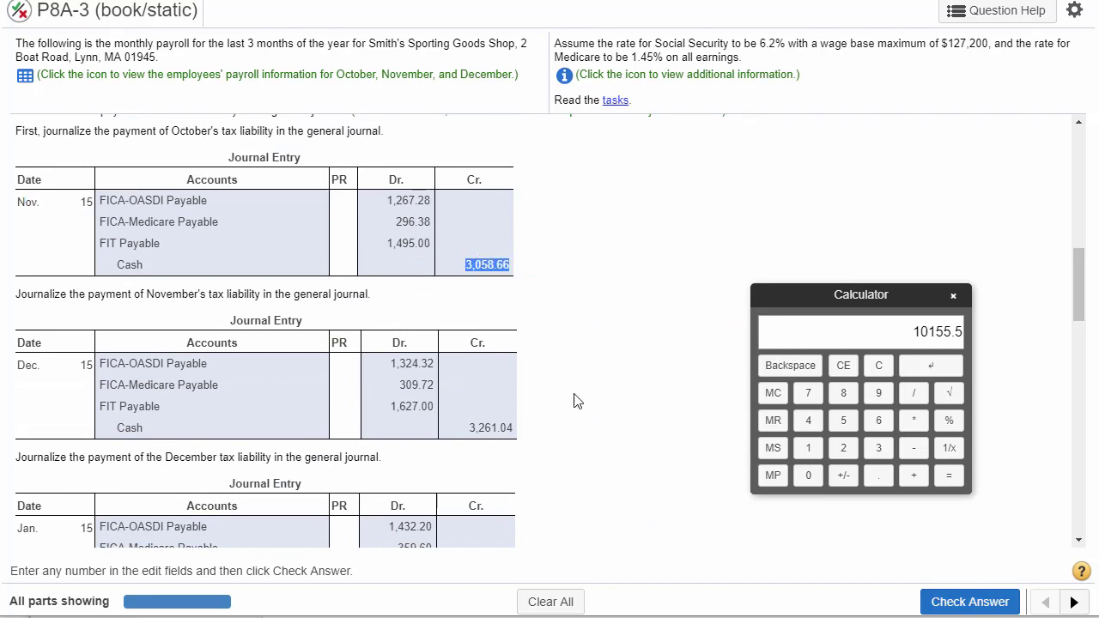
scroll(576, 398, down, 10)
click(324, 417)
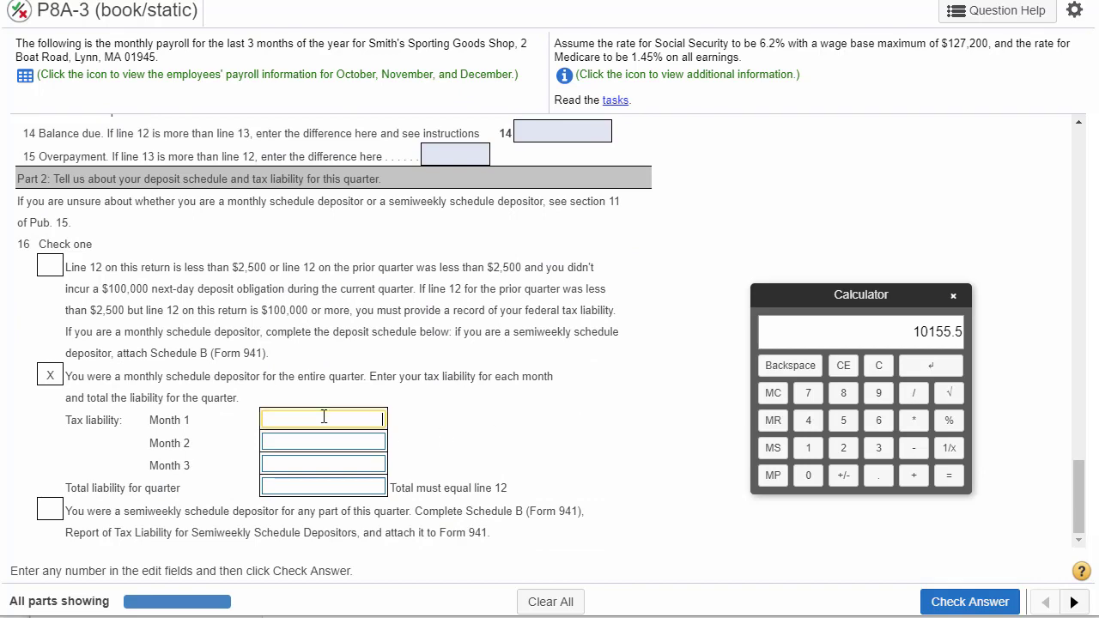
key(ctrl+v)
- Copy the December 15 cash credit, 3,261.04, from the November tax liability payment entry into the Month 2 tax liability on line 16
scroll(486, 403, up, 10)
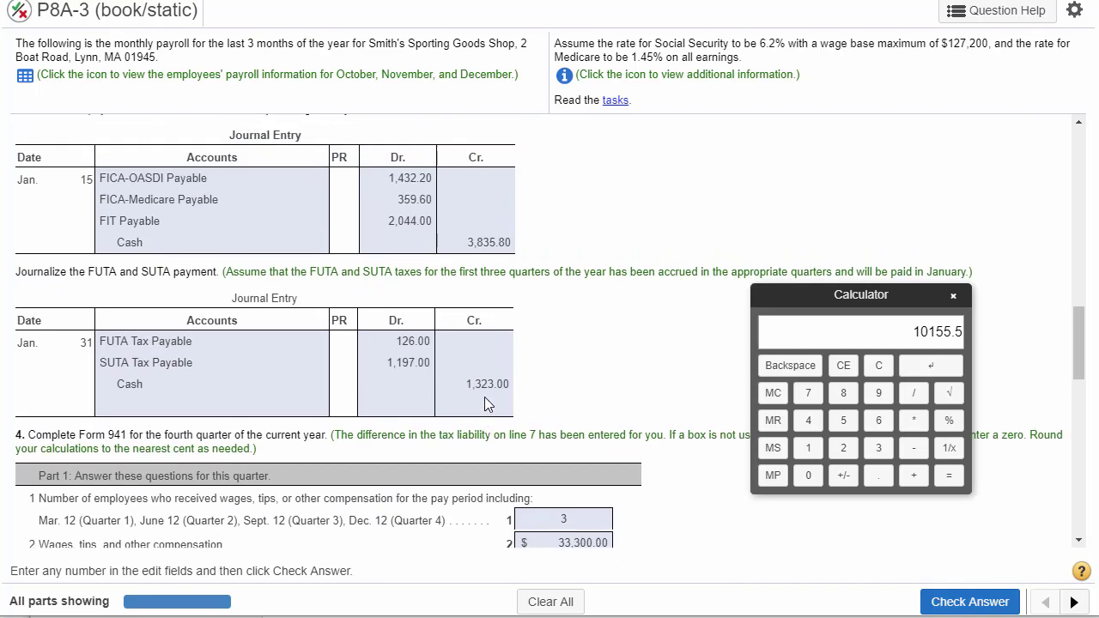
scroll(484, 403, up, 2)
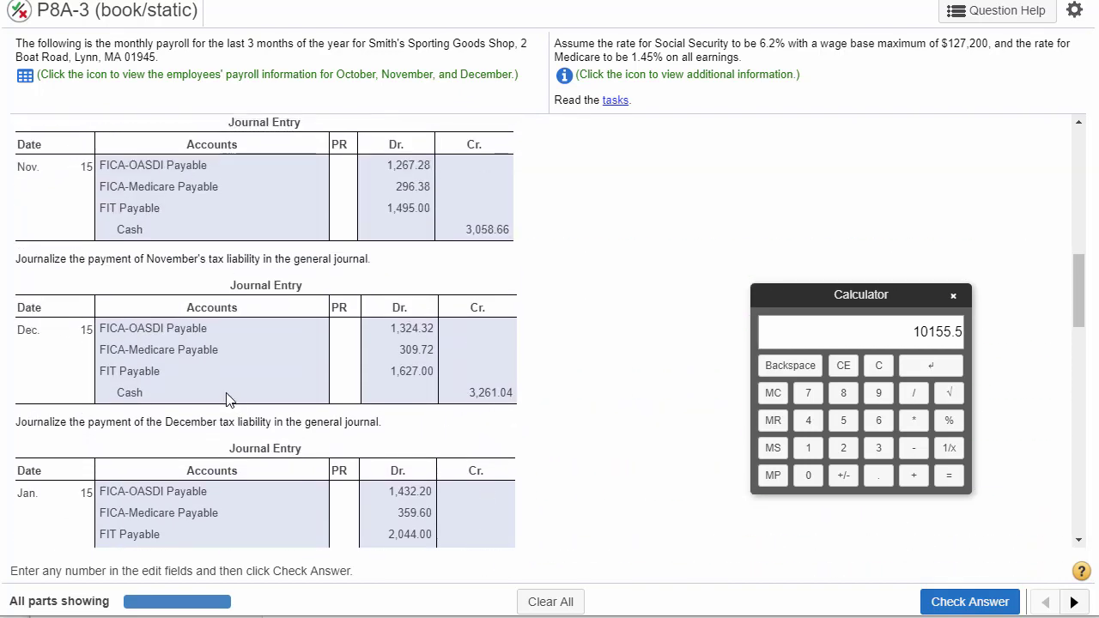
scroll(51, 343, up, 1)
double_click(25, 358)
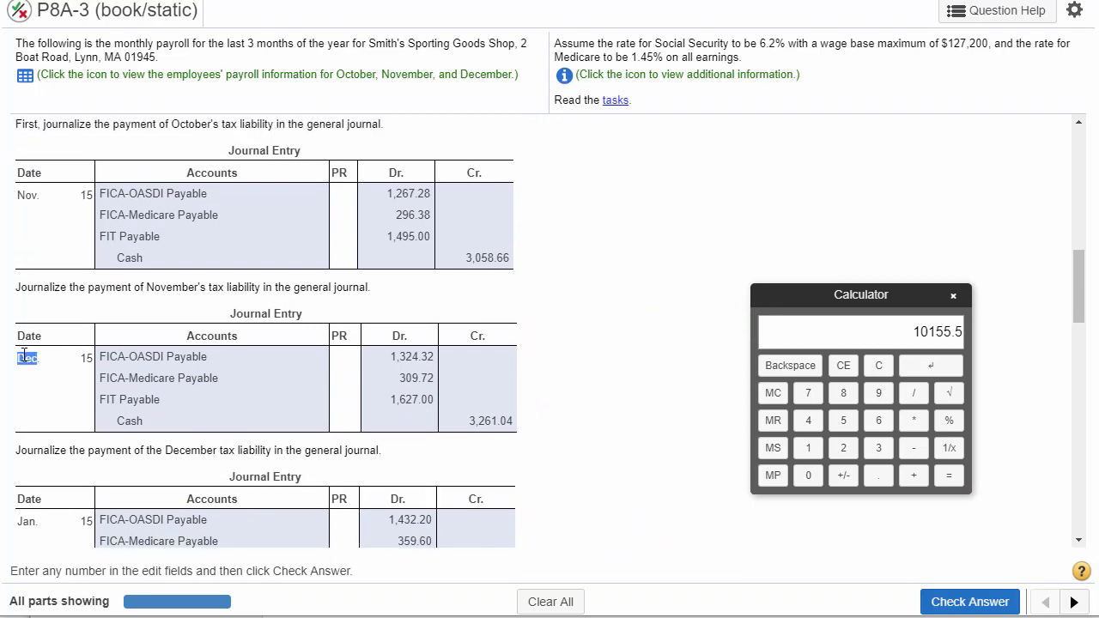
double_click(479, 418)
key(ctrl+c)
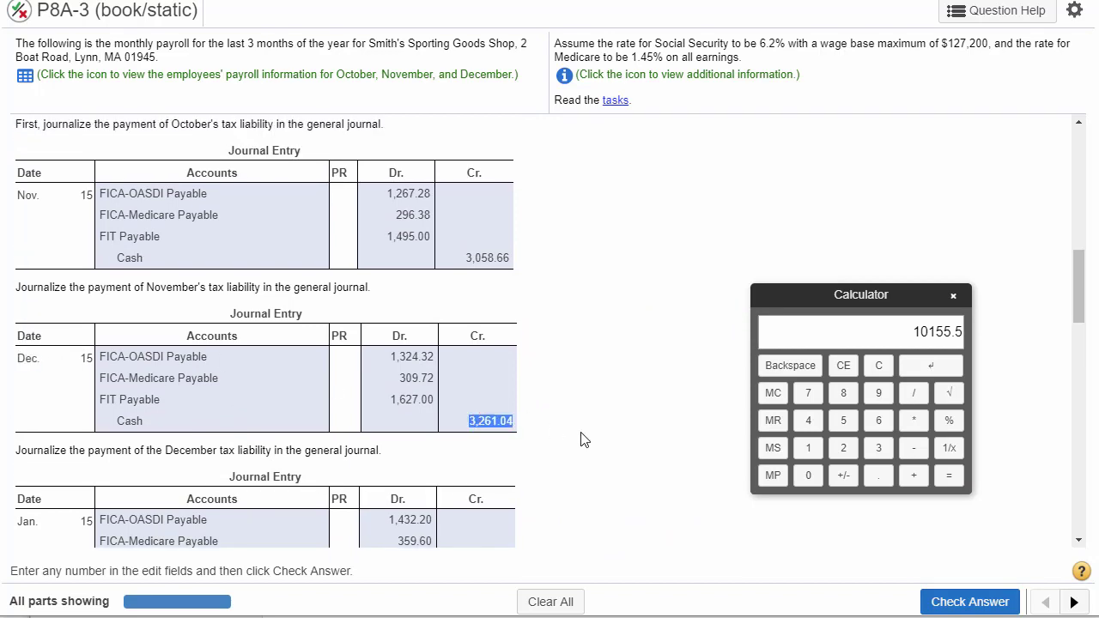
scroll(582, 439, down, 10)
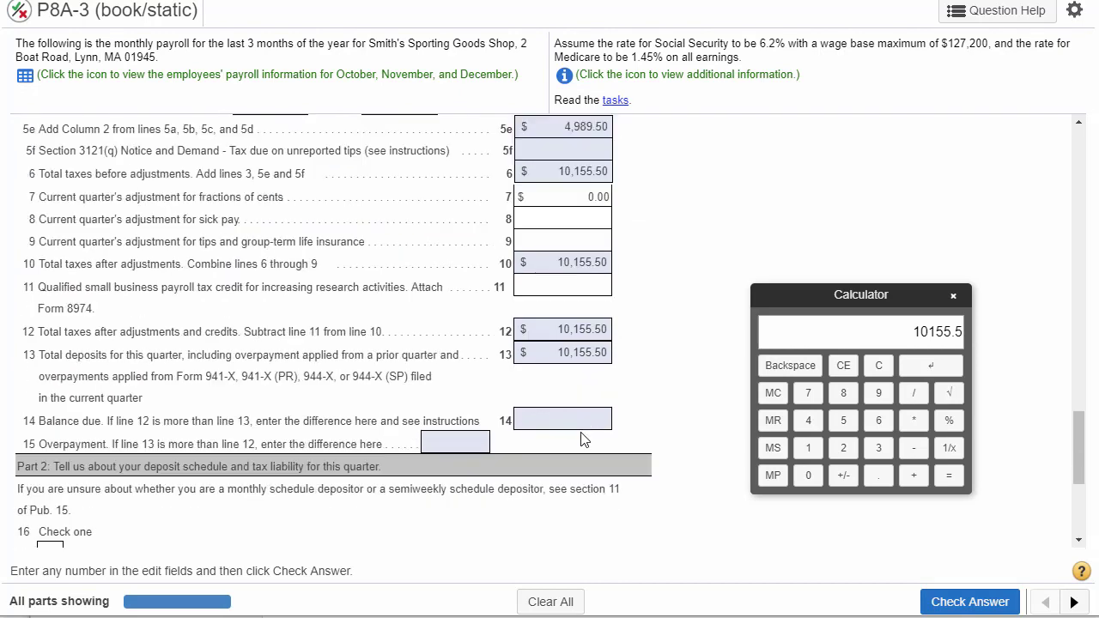
click(344, 444)
key(ctrl+v)
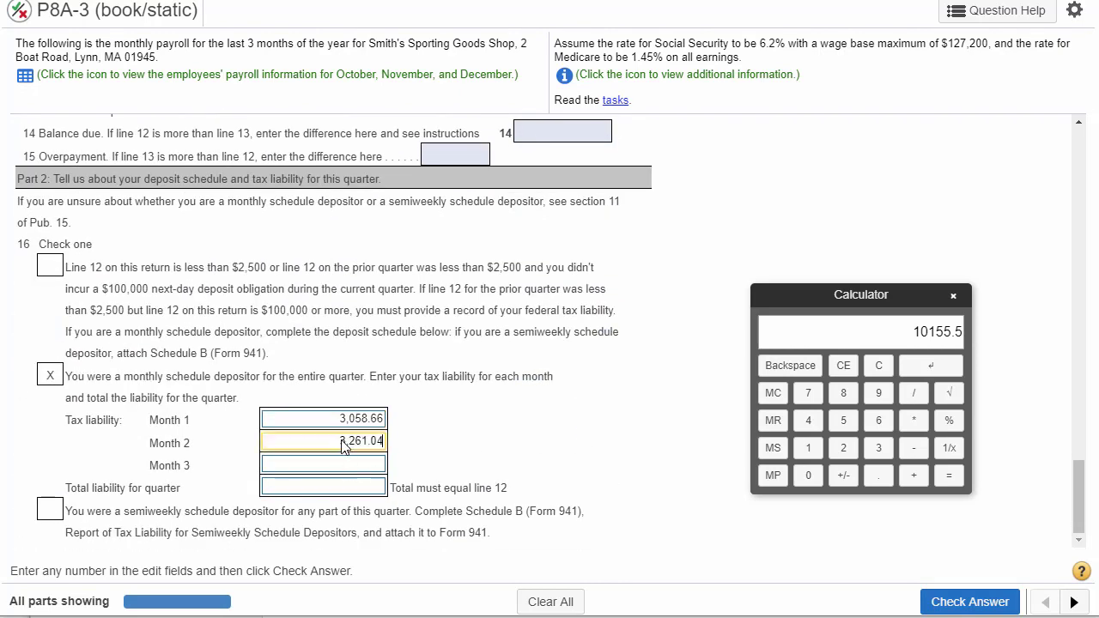
- Copy the January 15 cash credit, 3,835.80, from the December tax liability payment entry into the Month 3 tax liability on line 16
scroll(580, 413, up, 10)
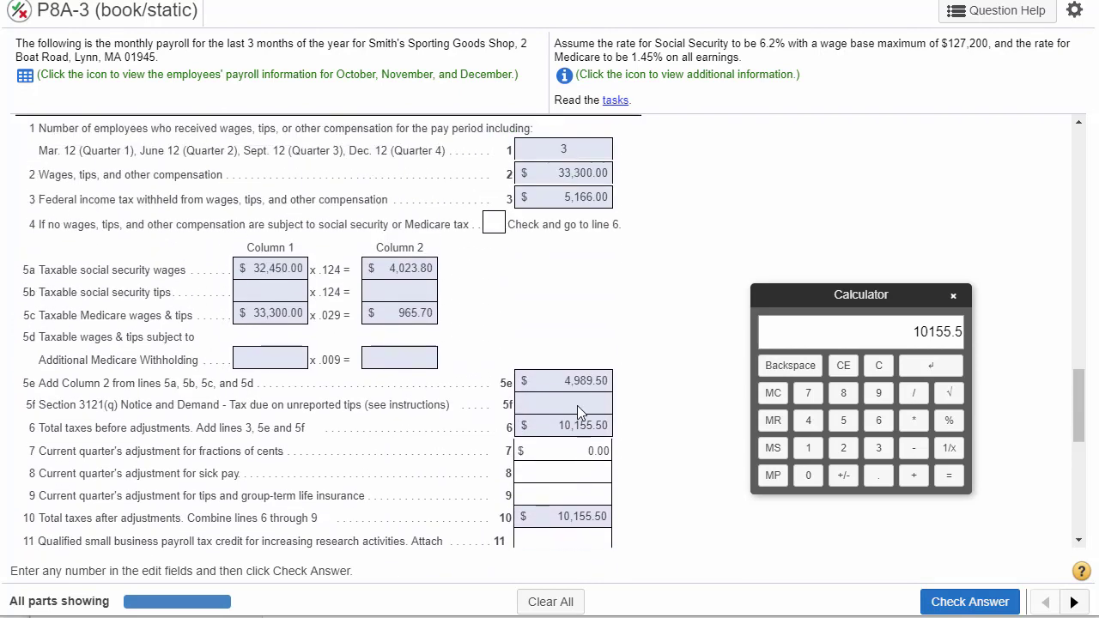
scroll(577, 412, up, 2)
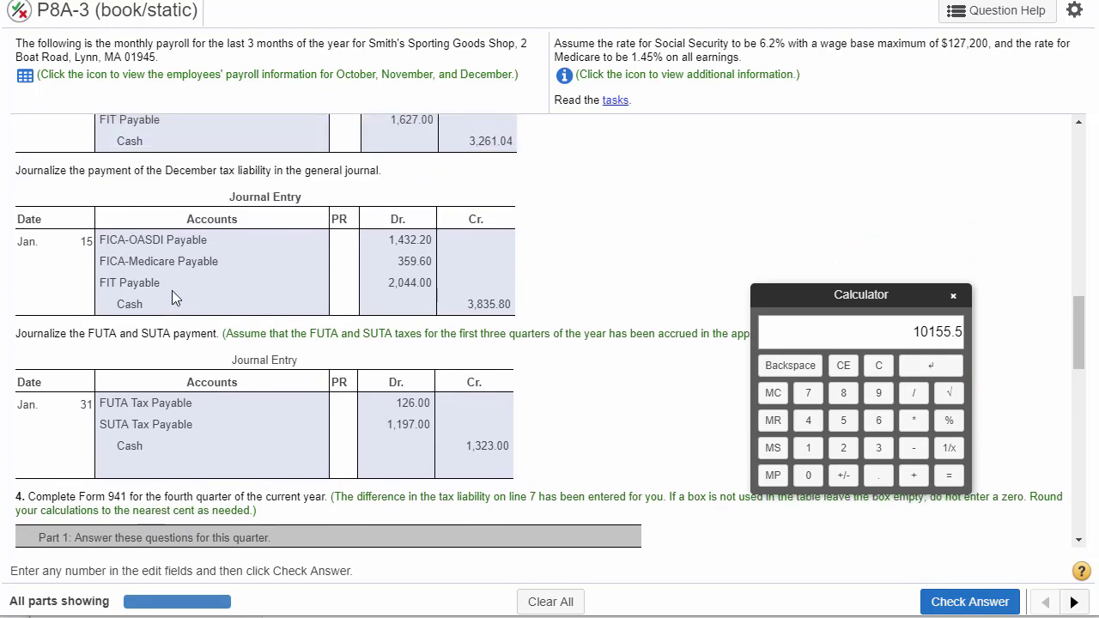
double_click(488, 307)
drag(1080, 329, 1080, 499)
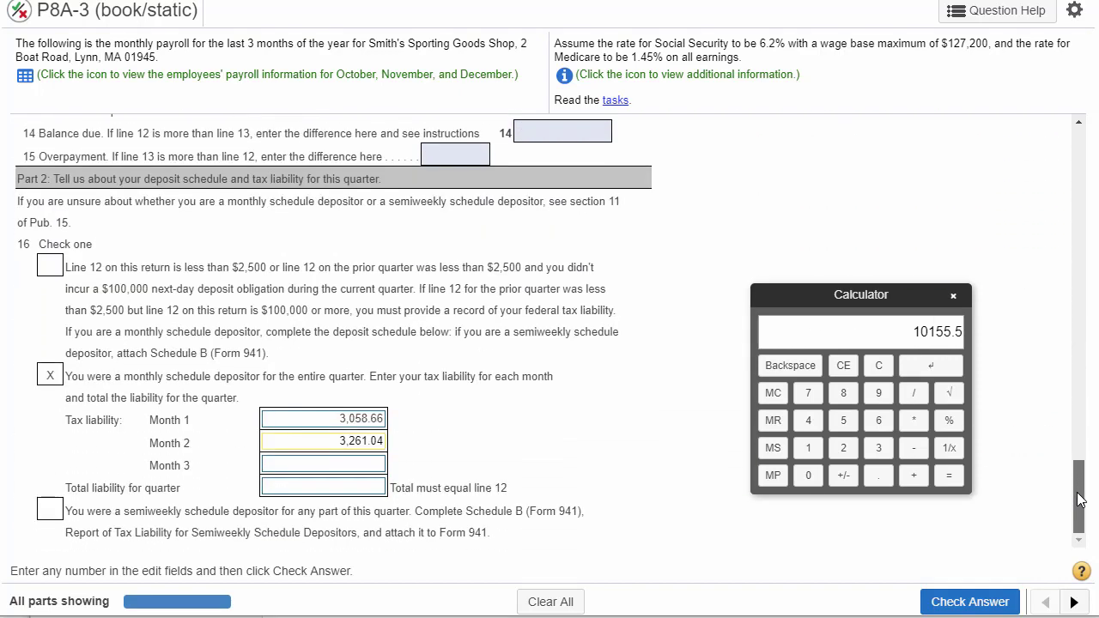
click(359, 468)
text(3,835.80)
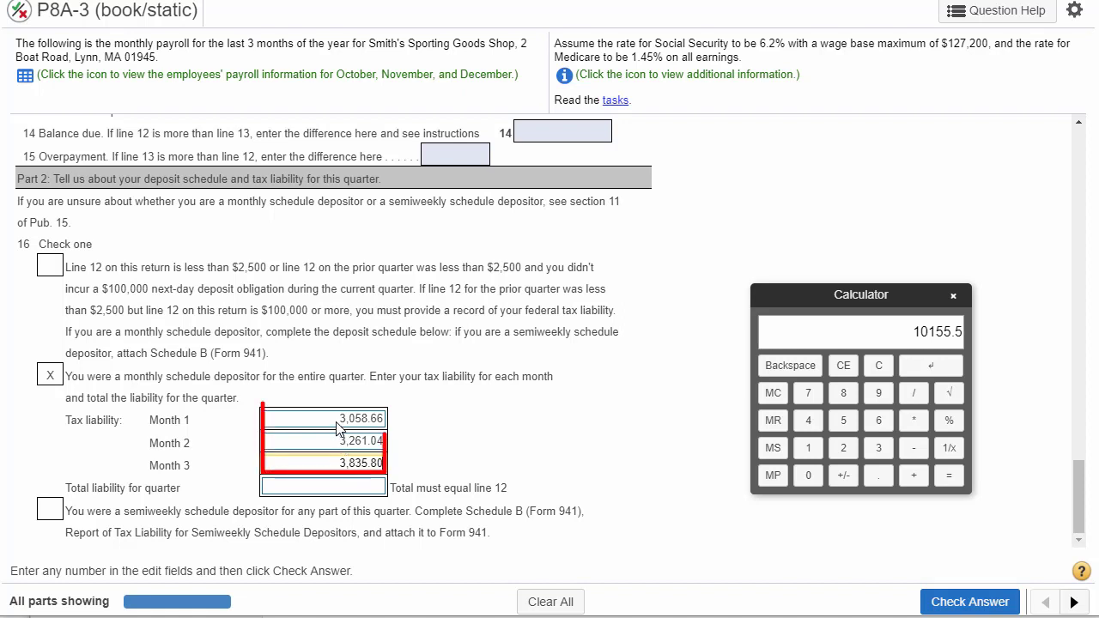
- Review the three monthly liabilities, copy the line 13 total deposits, 10,155.50, into the total liability for the quarter, and check the answer
drag(337, 419, 386, 426)
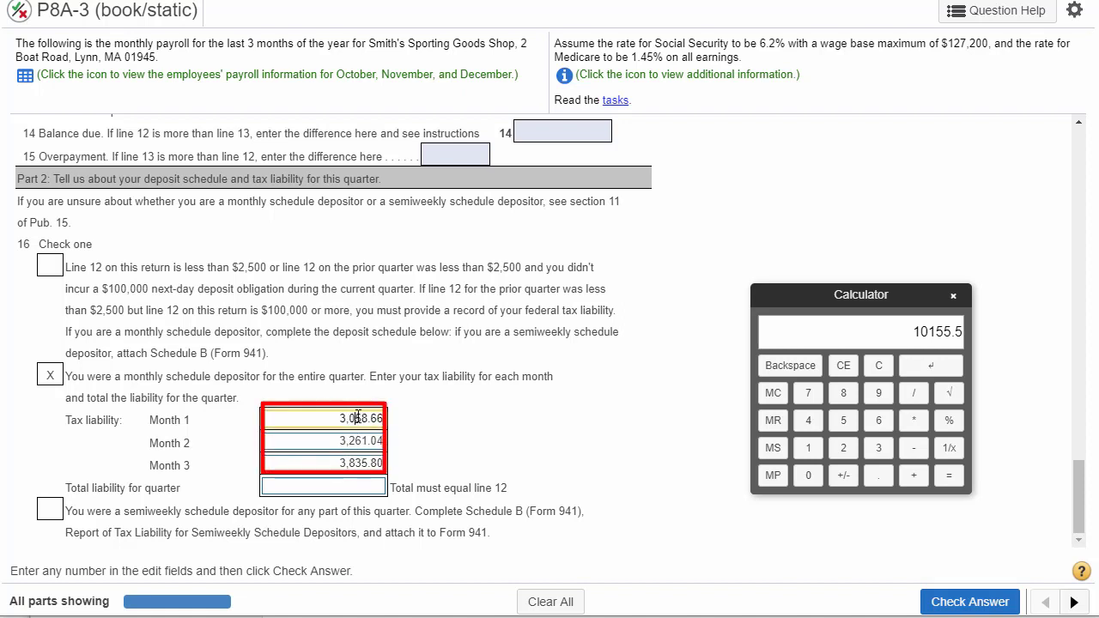
double_click(358, 418)
double_click(355, 442)
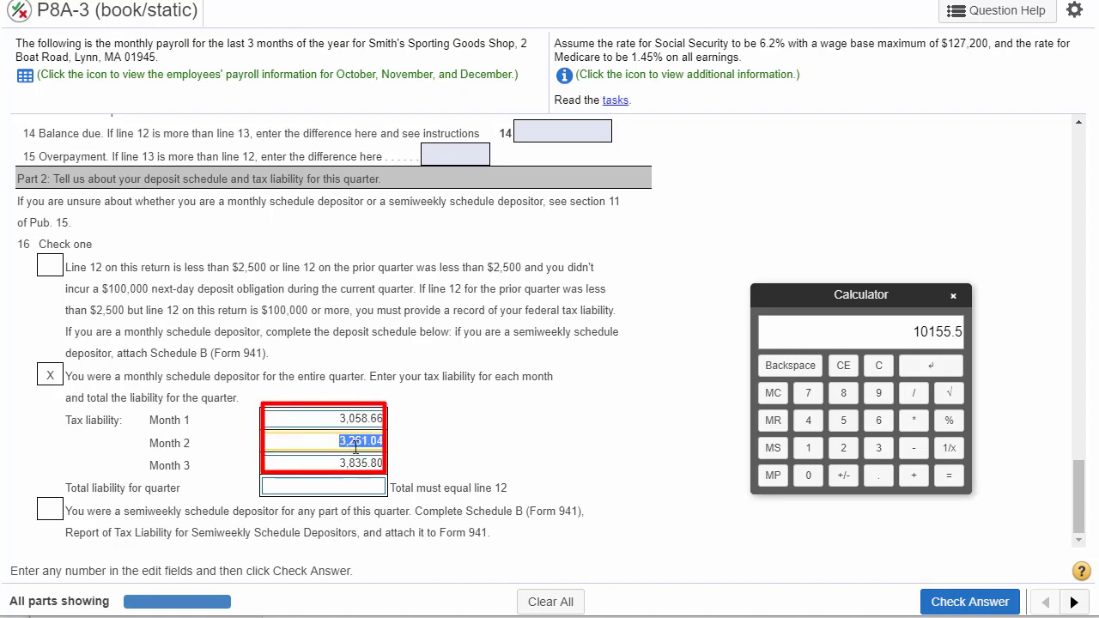
double_click(357, 462)
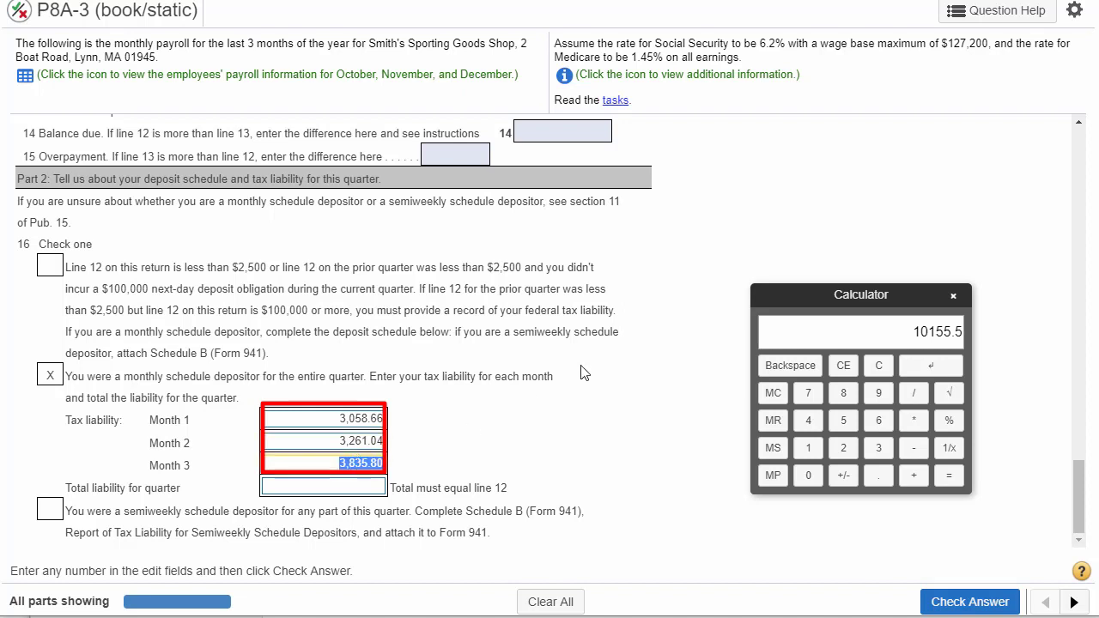
scroll(585, 370, up, 3)
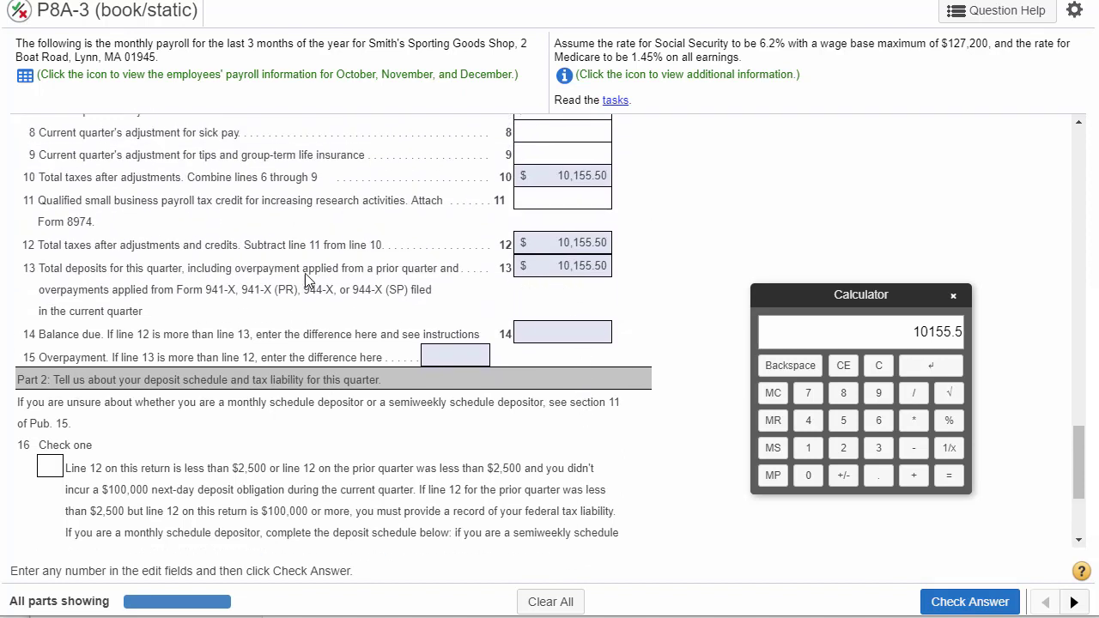
drag(143, 270, 316, 270)
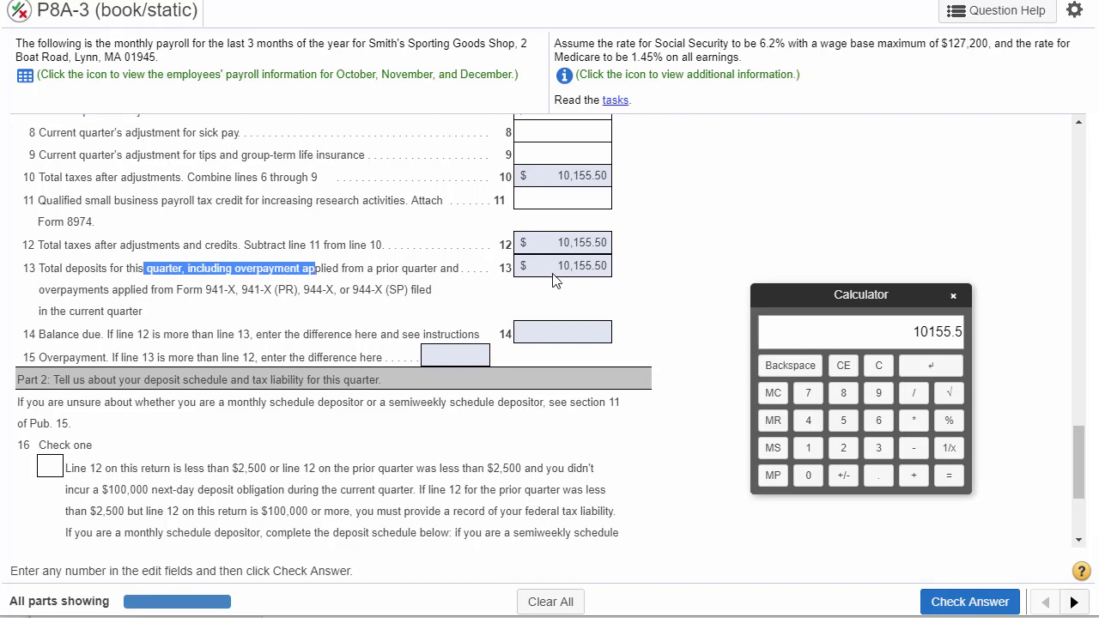
drag(558, 266, 606, 264)
key(ctrl+c)
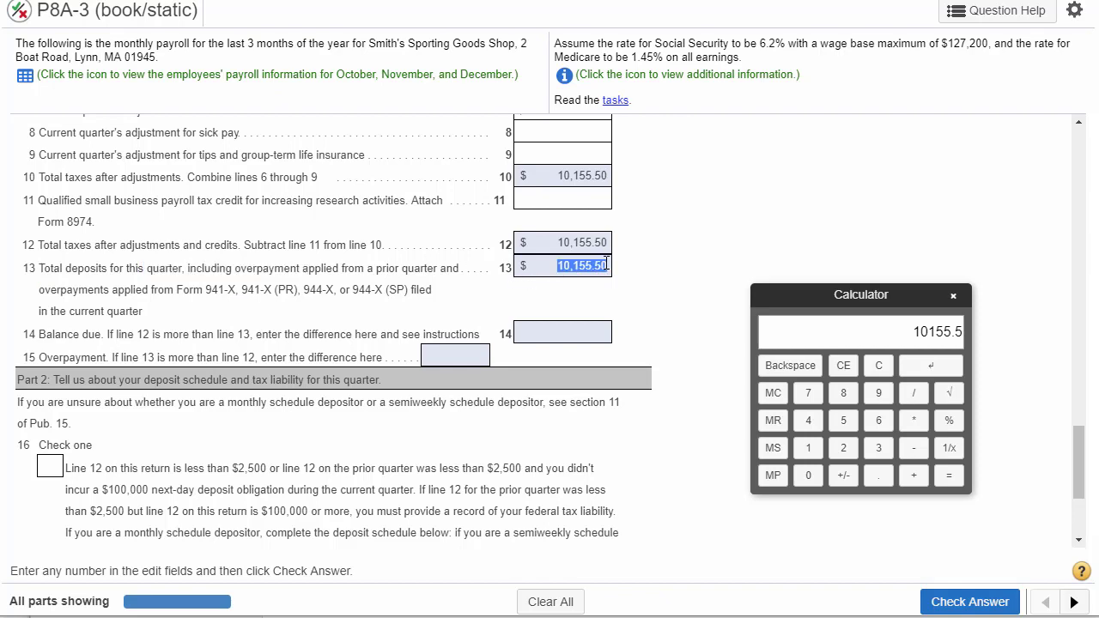
scroll(471, 488, down, 2)
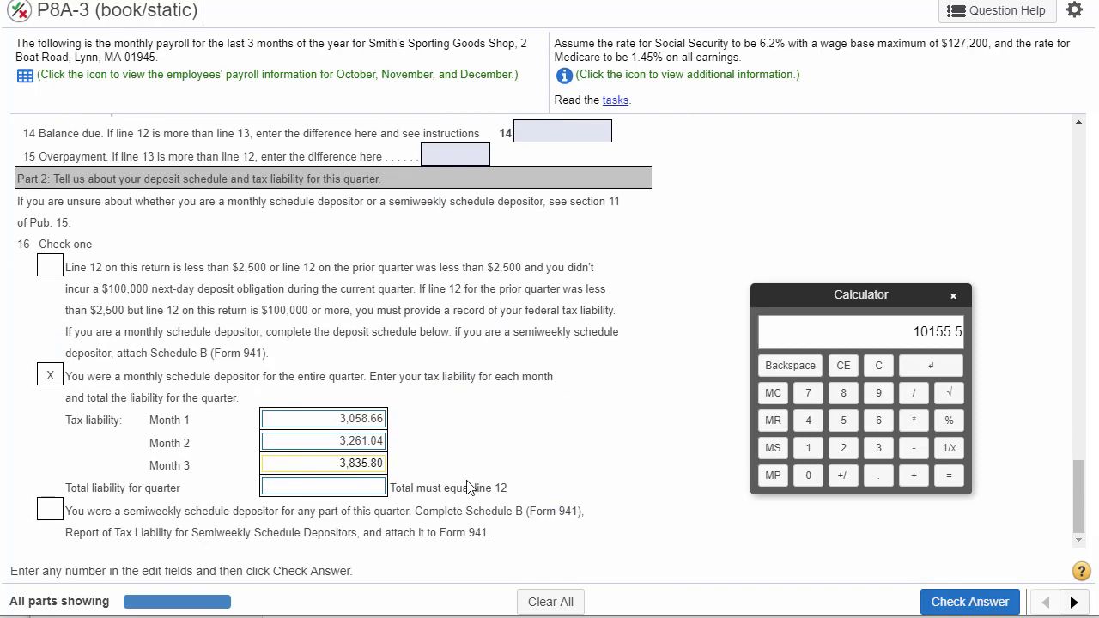
click(364, 489)
key(ctrl+v)
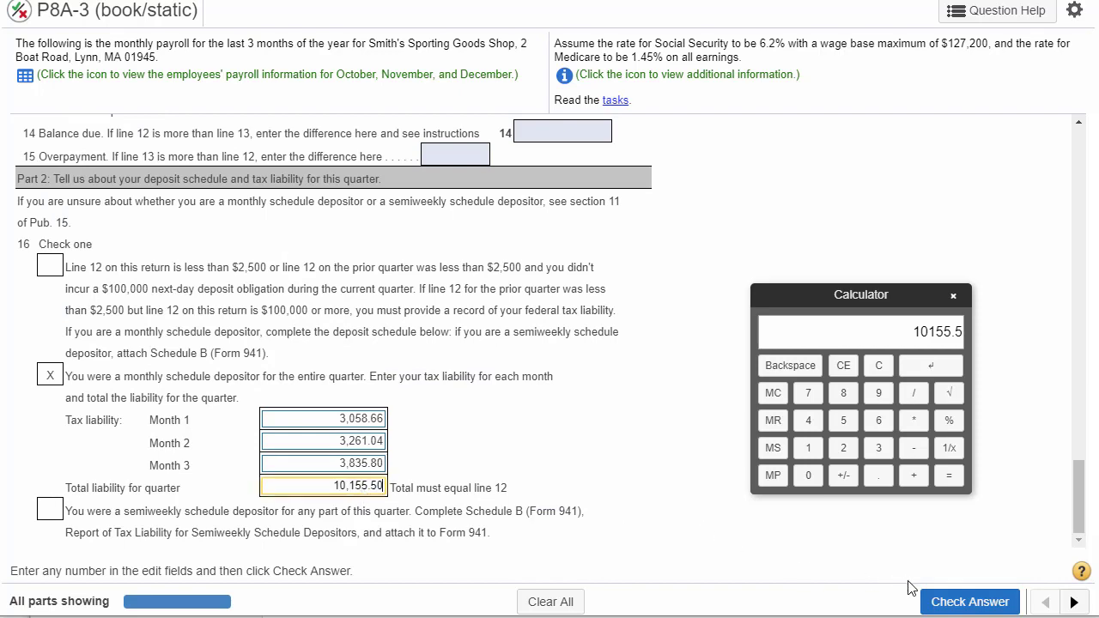
click(959, 602)
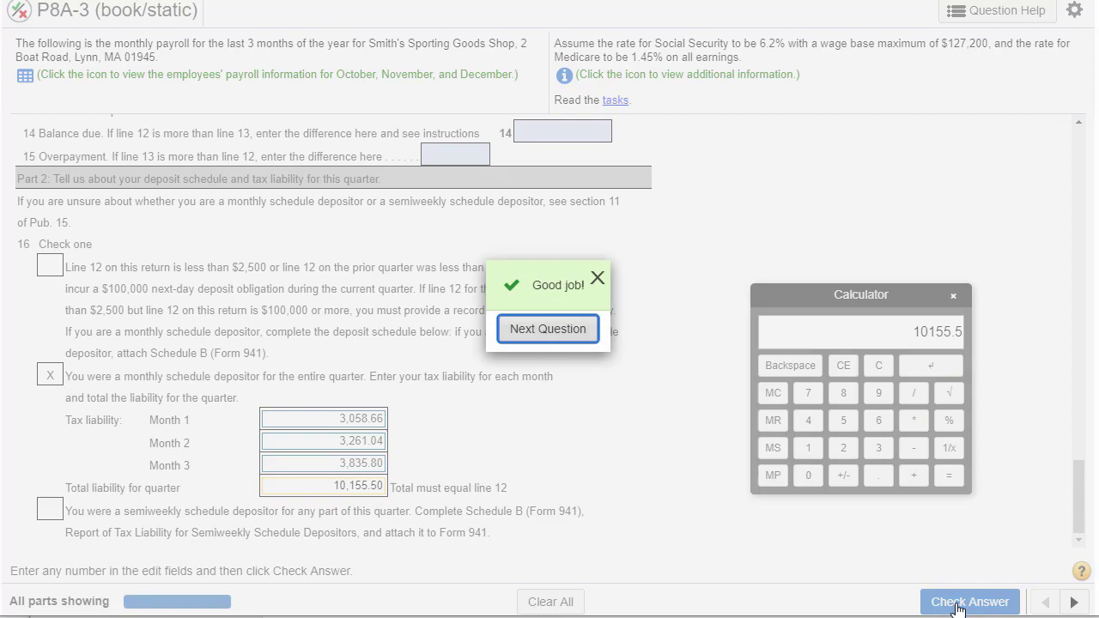
click(596, 278)
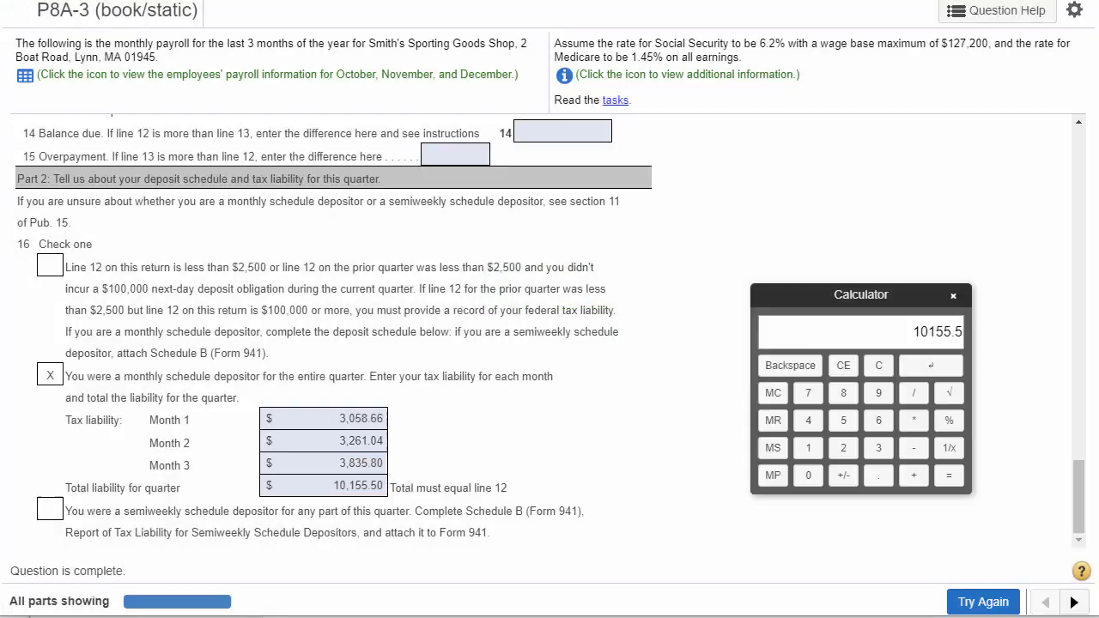